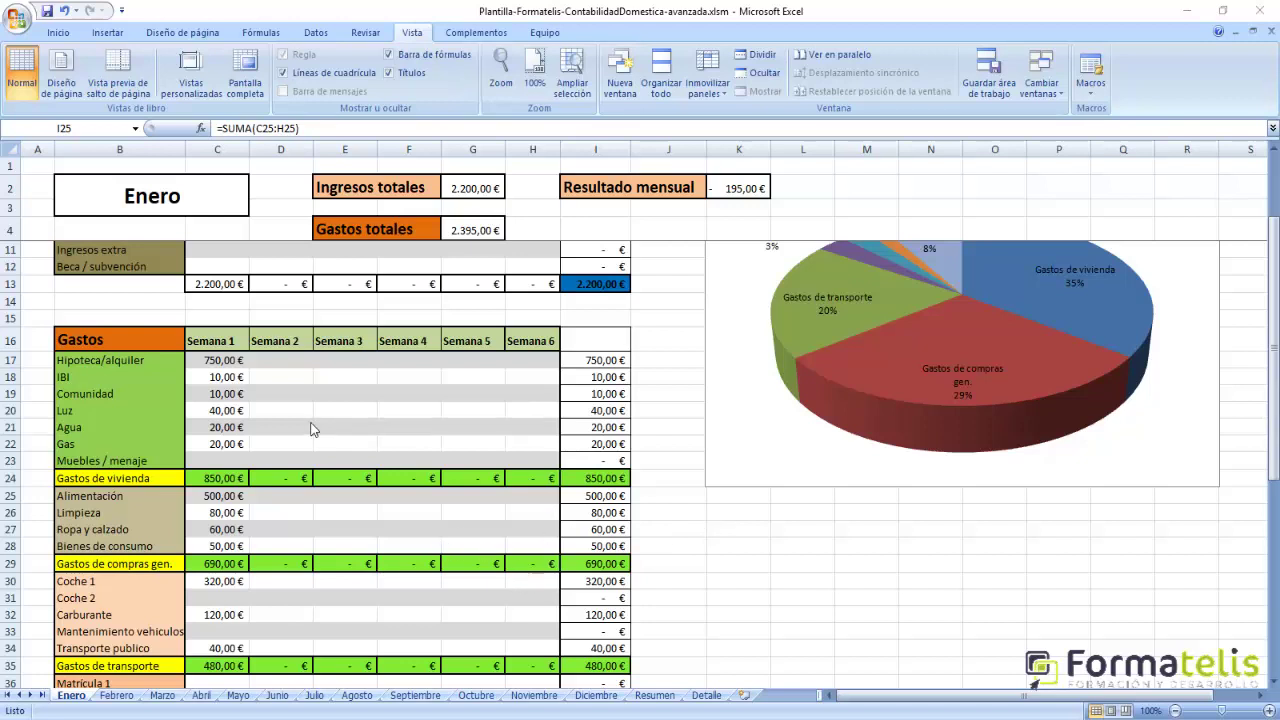
Group the monthly sheets with Enero so that edits apply to all of them together.
scroll(425, 400, down, 2)
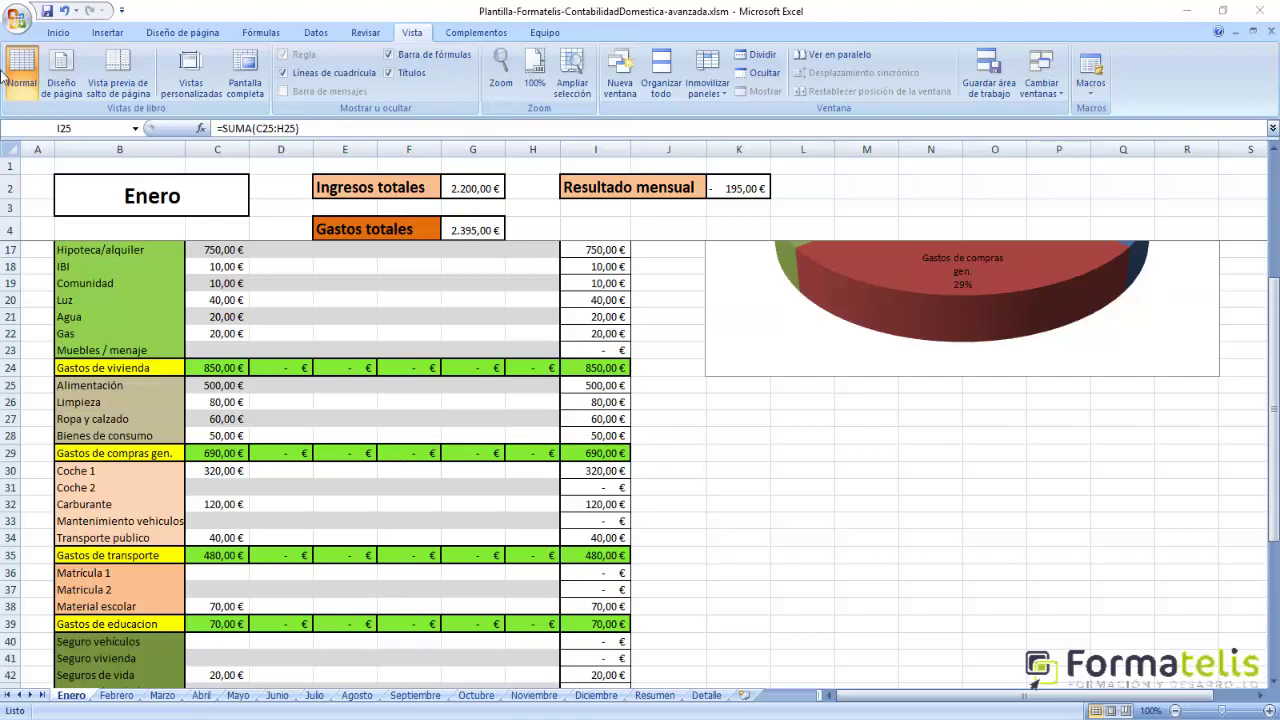
scroll(130, 487, up, 4)
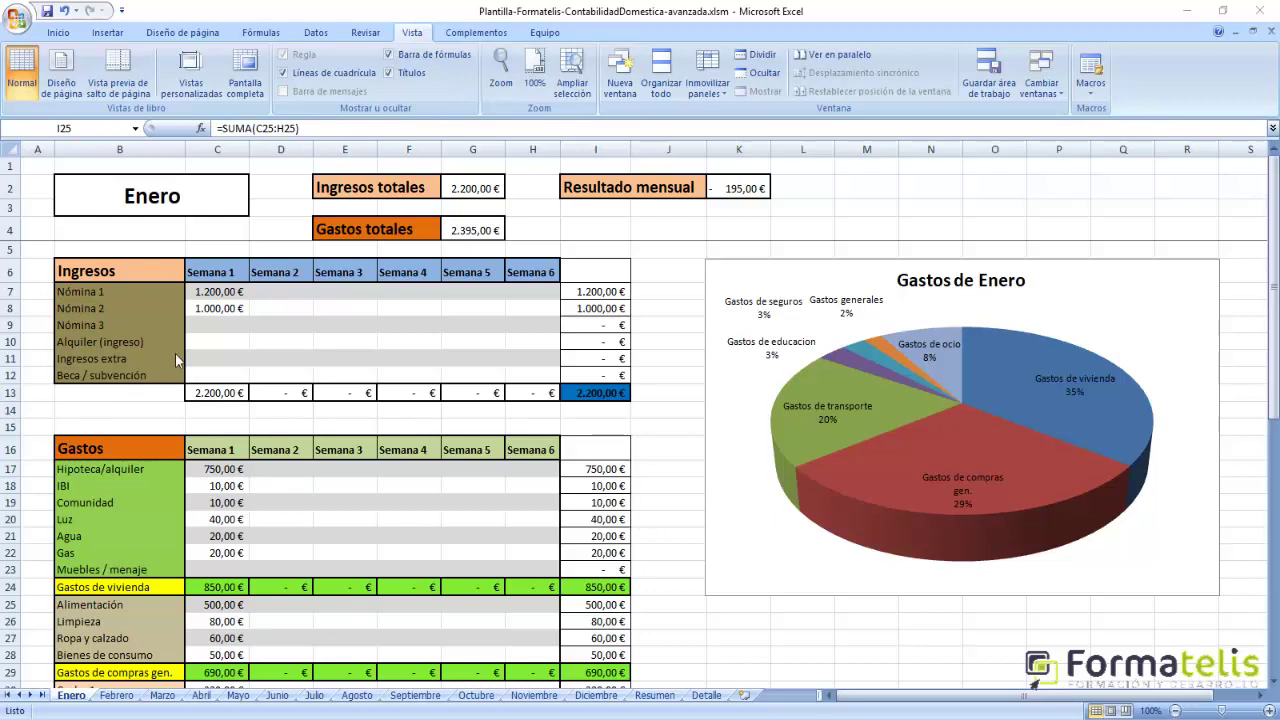
scroll(165, 359, down, 1)
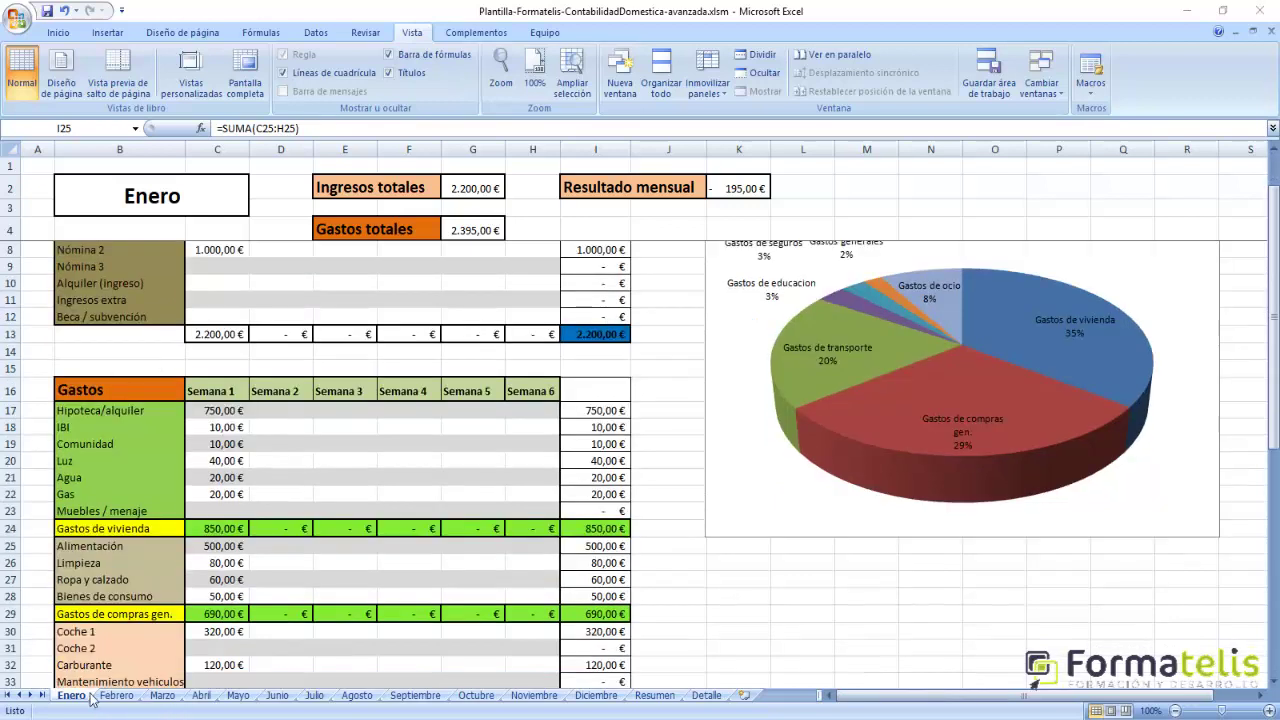
ctrl+click(163, 696)
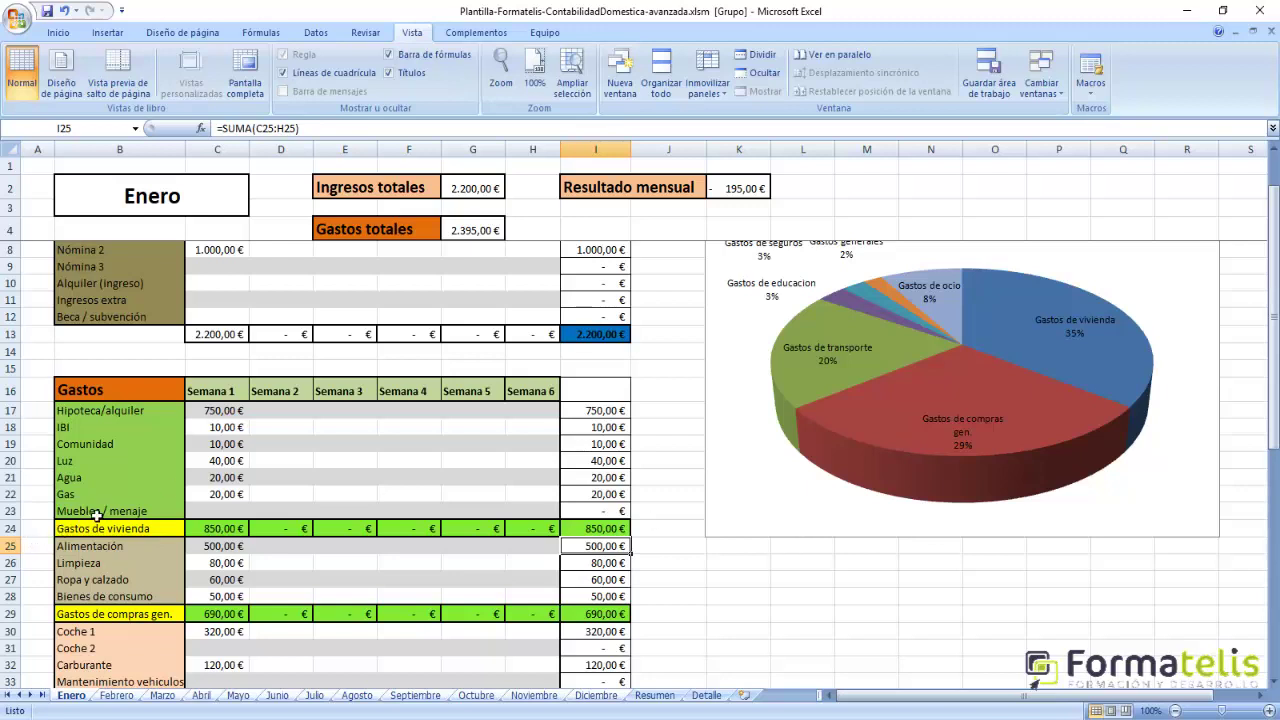
Insert a blank row directly above the "Gastos de vivienda" subtotal in the expenses table.
click(28, 532)
right_click(28, 532)
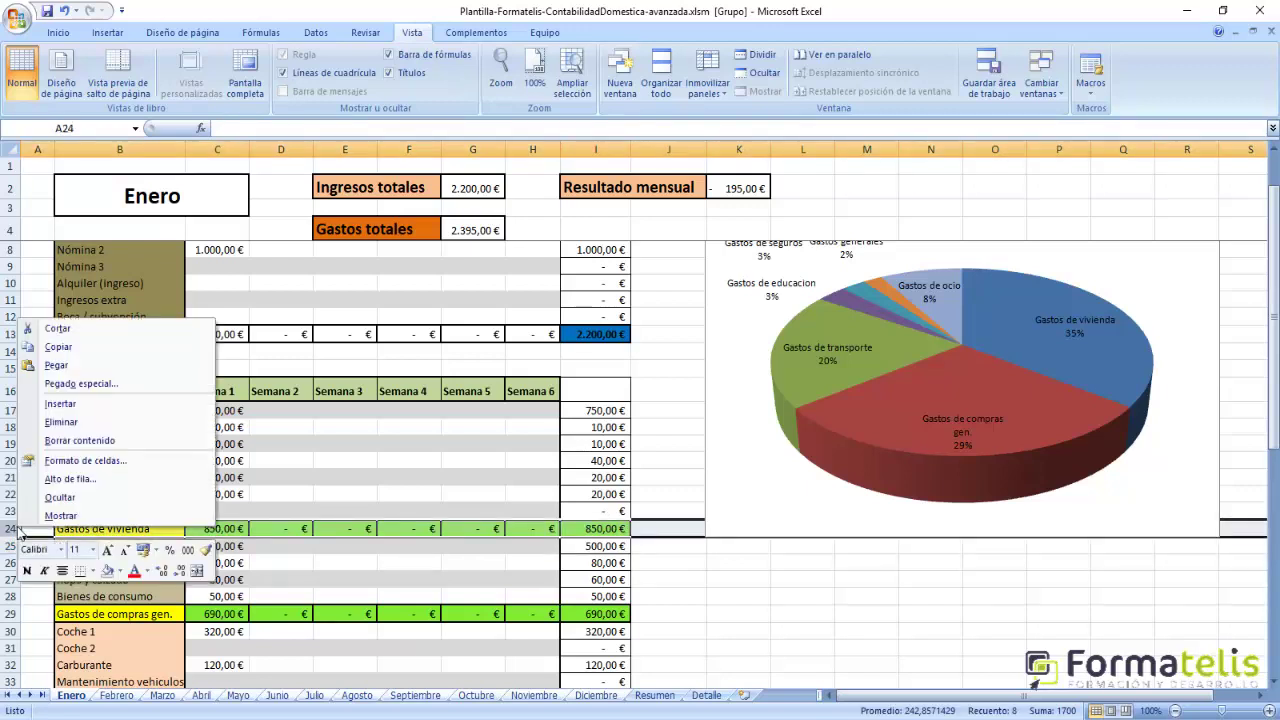
scroll(30, 413, down, 1)
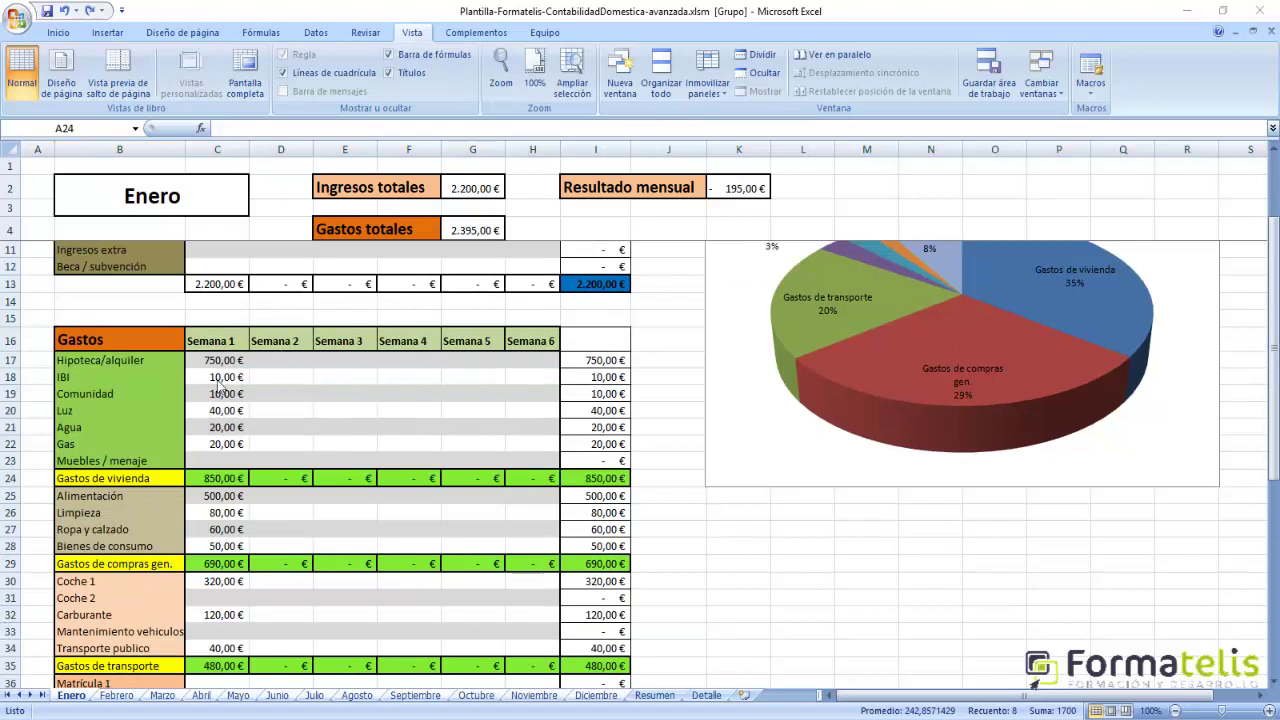
click(22, 484)
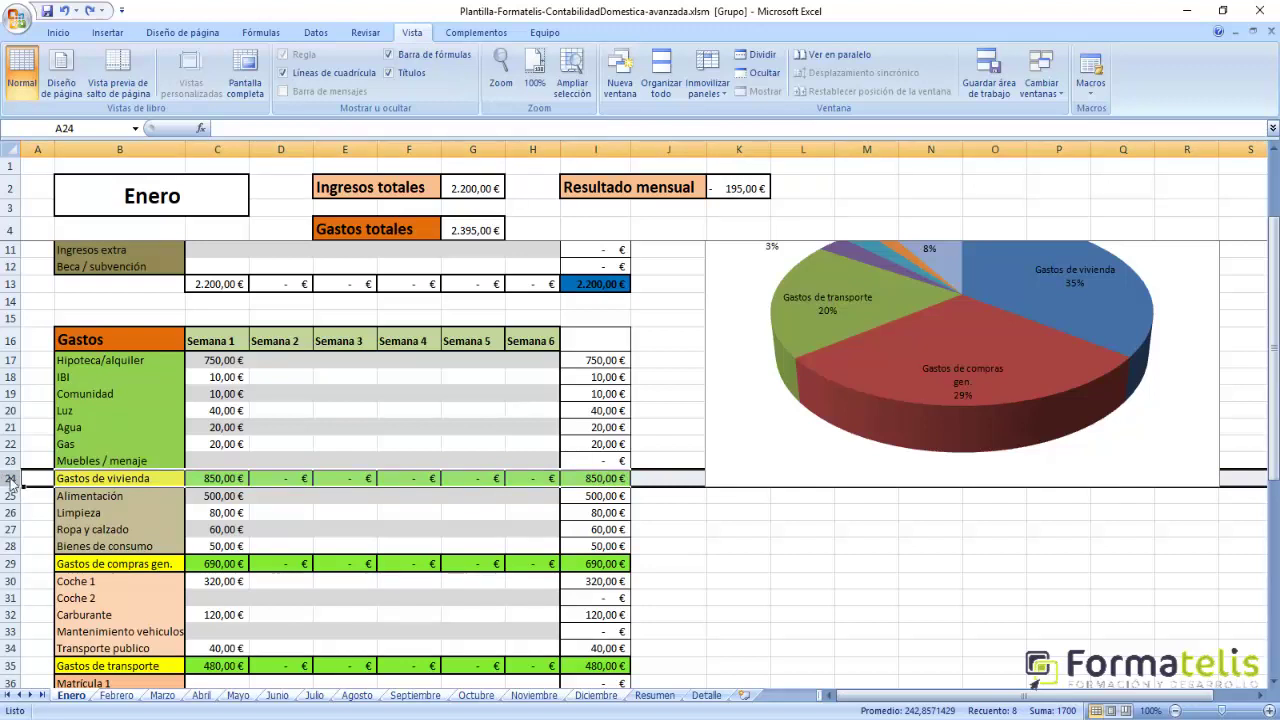
right_click(18, 483)
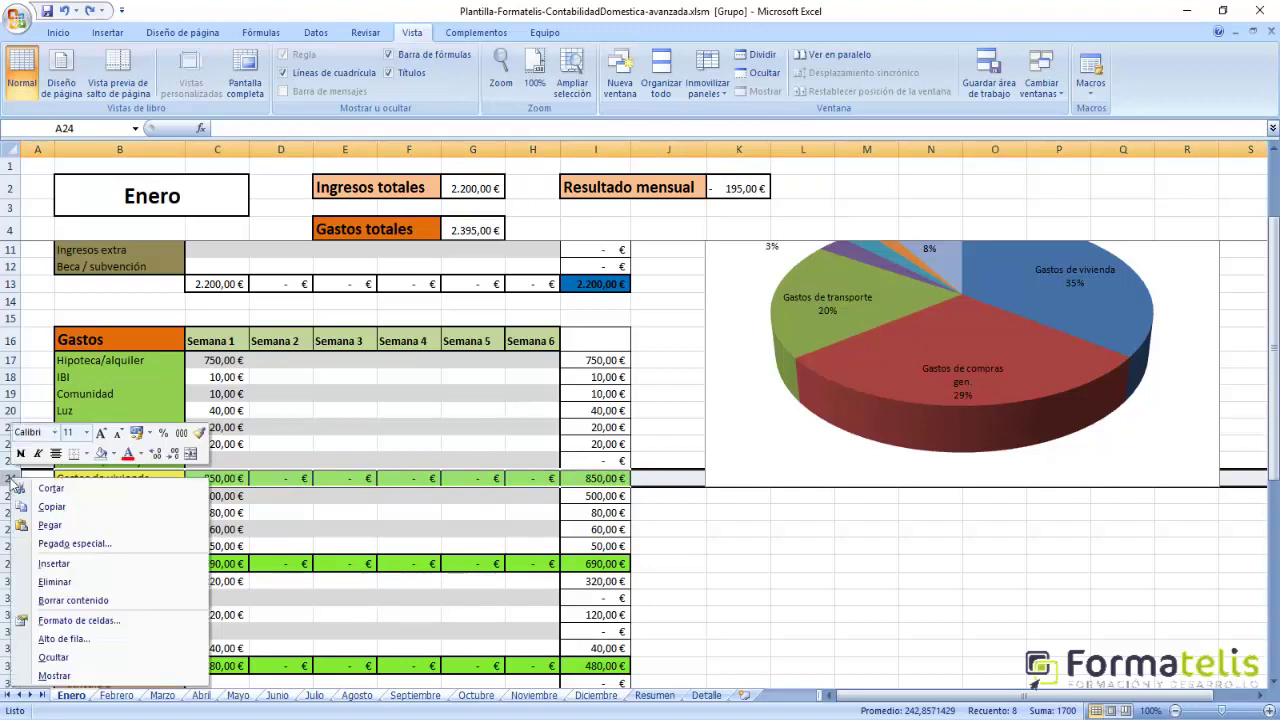
click(54, 563)
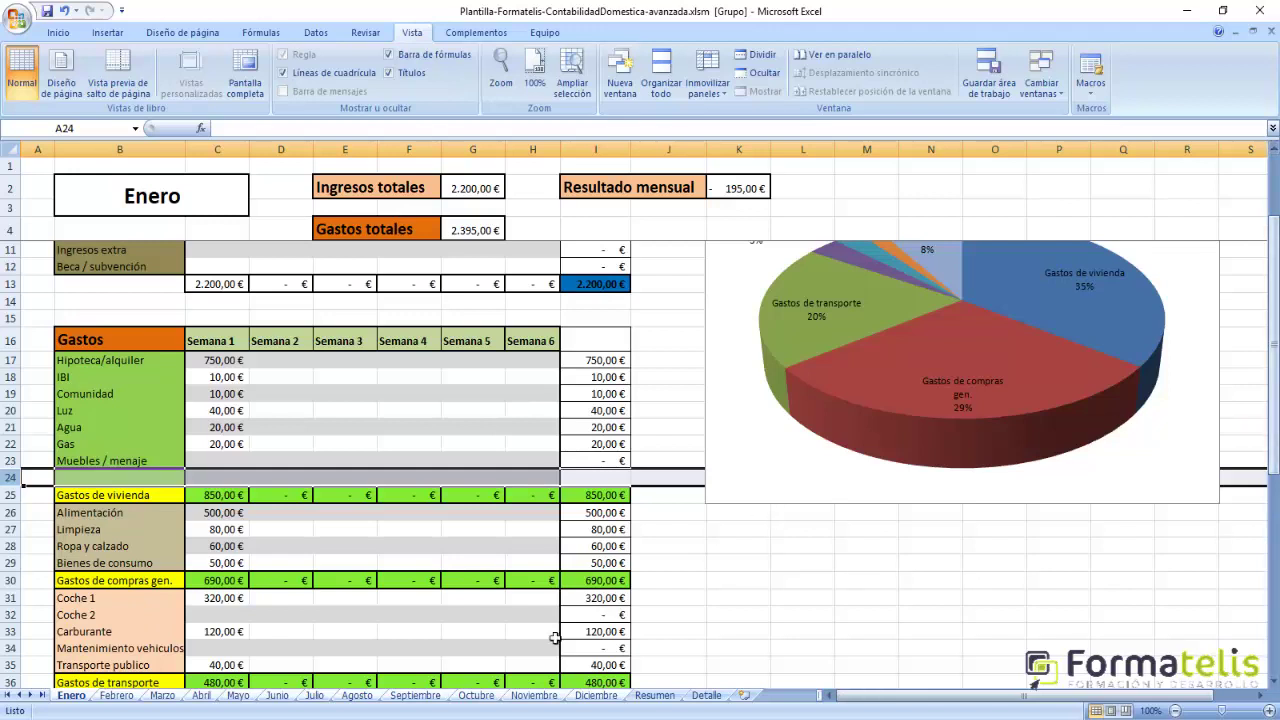
Enter "Reformas/mantenimiento" as the category label in cell B24.
click(104, 481)
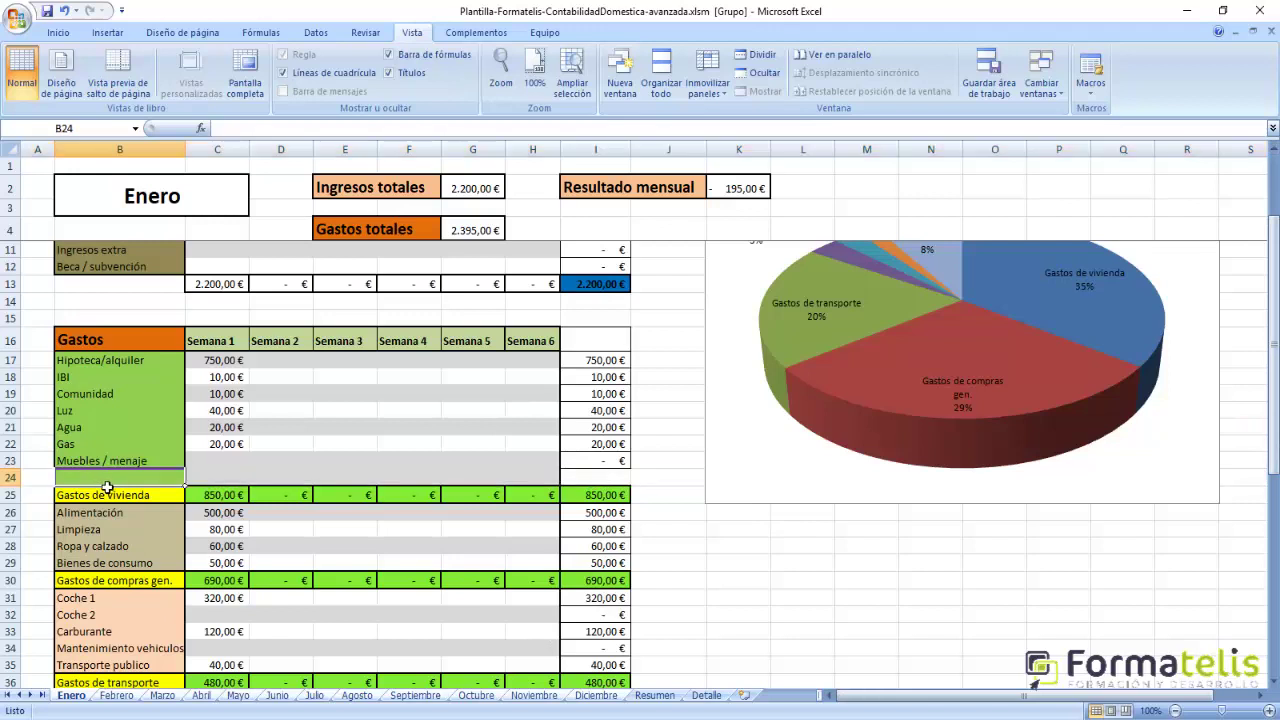
text(Ref)
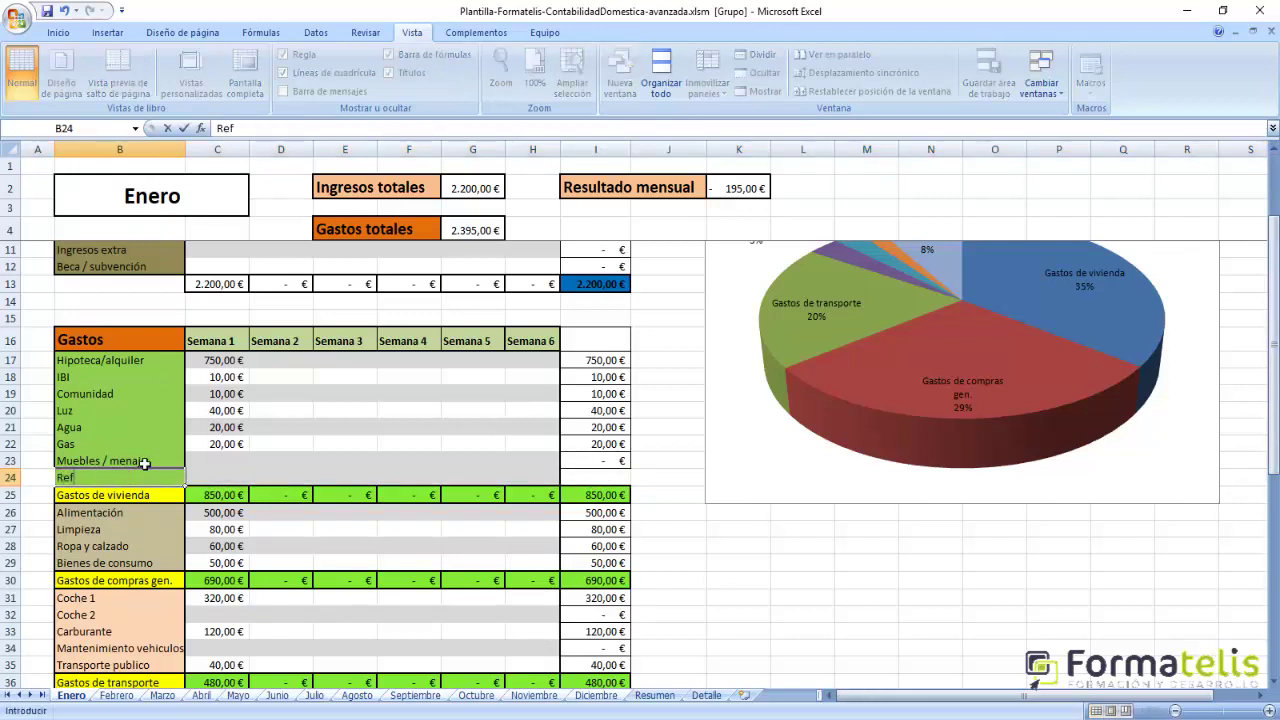
text(ormas/a)
text(mantenimient)
text(o)
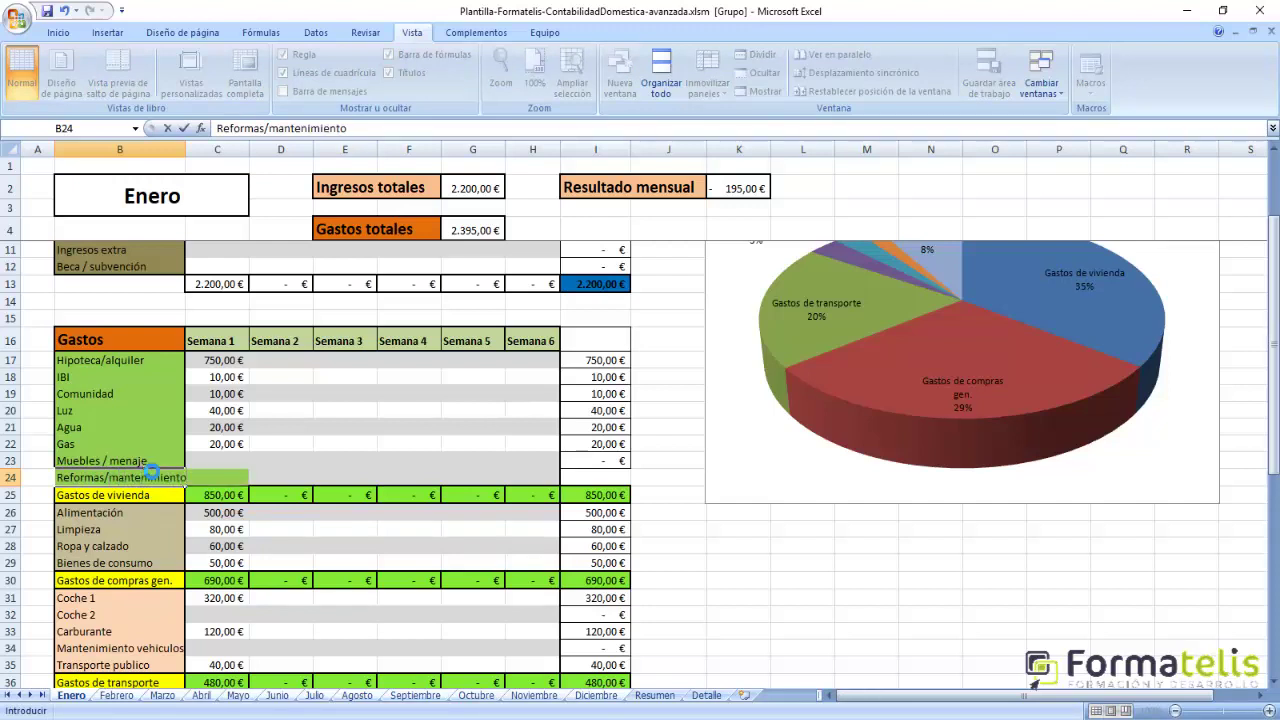
key(Return)
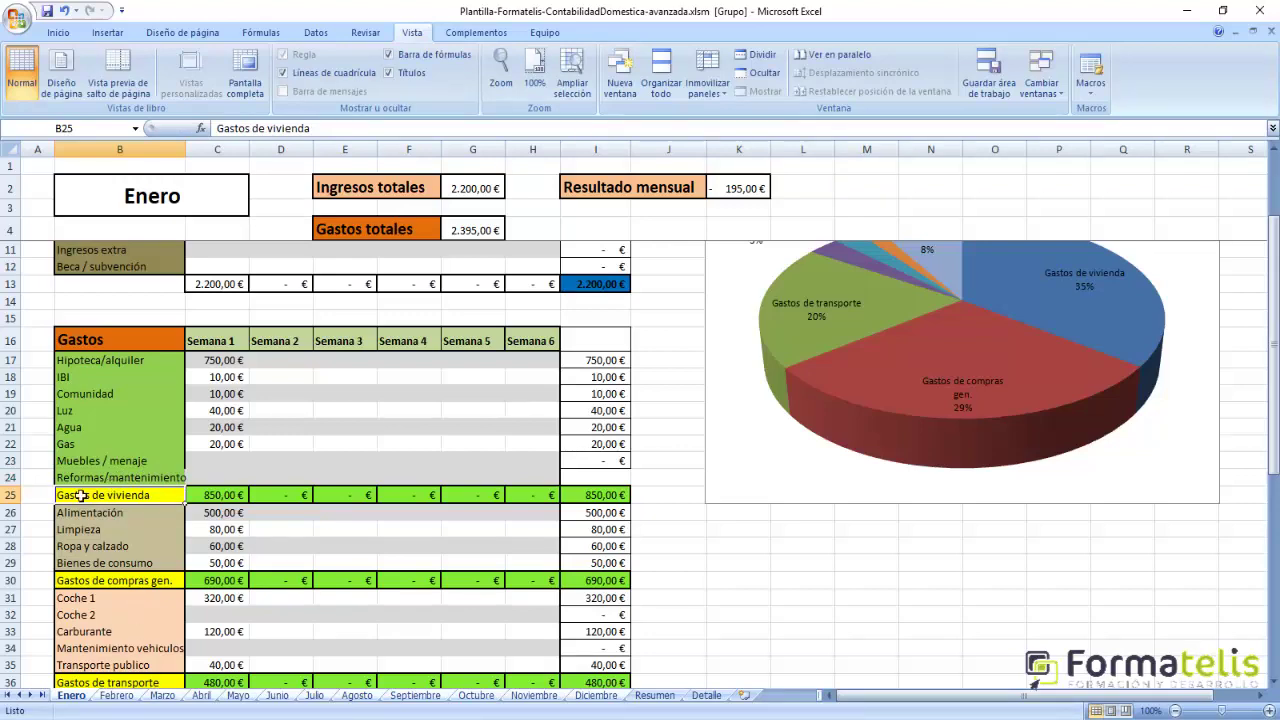
Insert two blank rows directly above the "Gastos de educacion" subtotal.
scroll(80, 495, down, 3)
scroll(137, 544, down, 1)
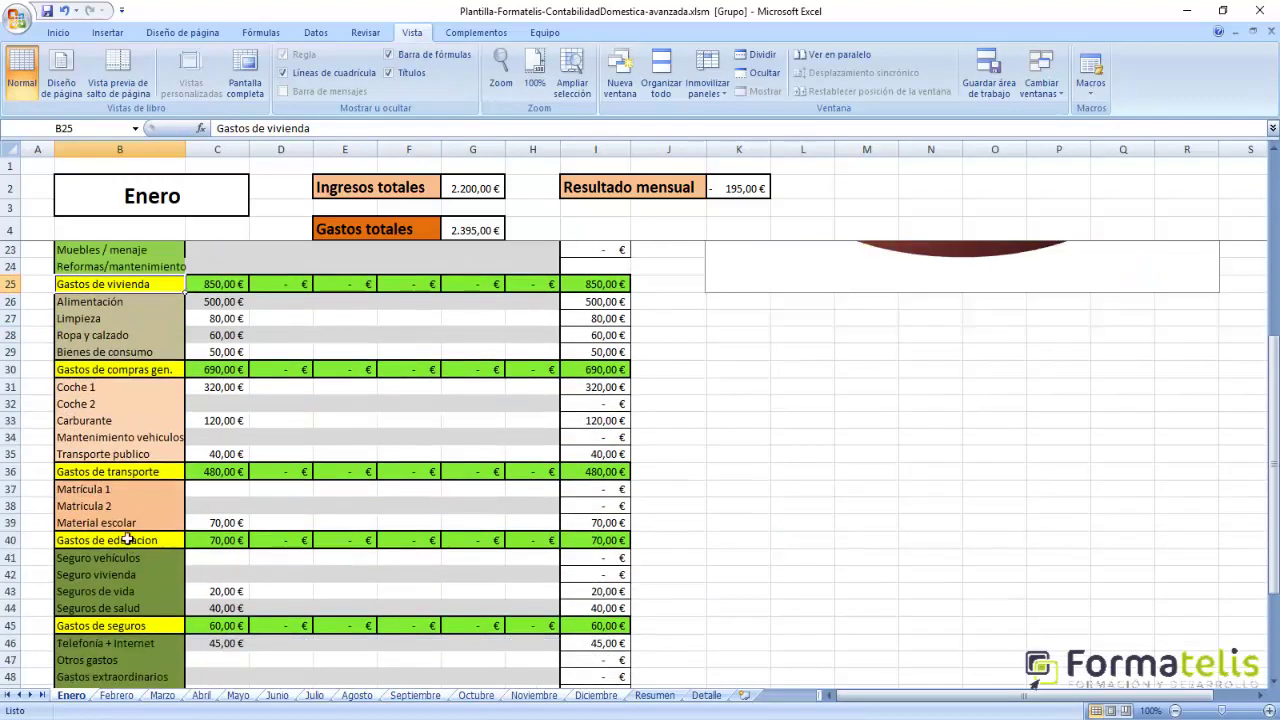
scroll(105, 518, down, 1)
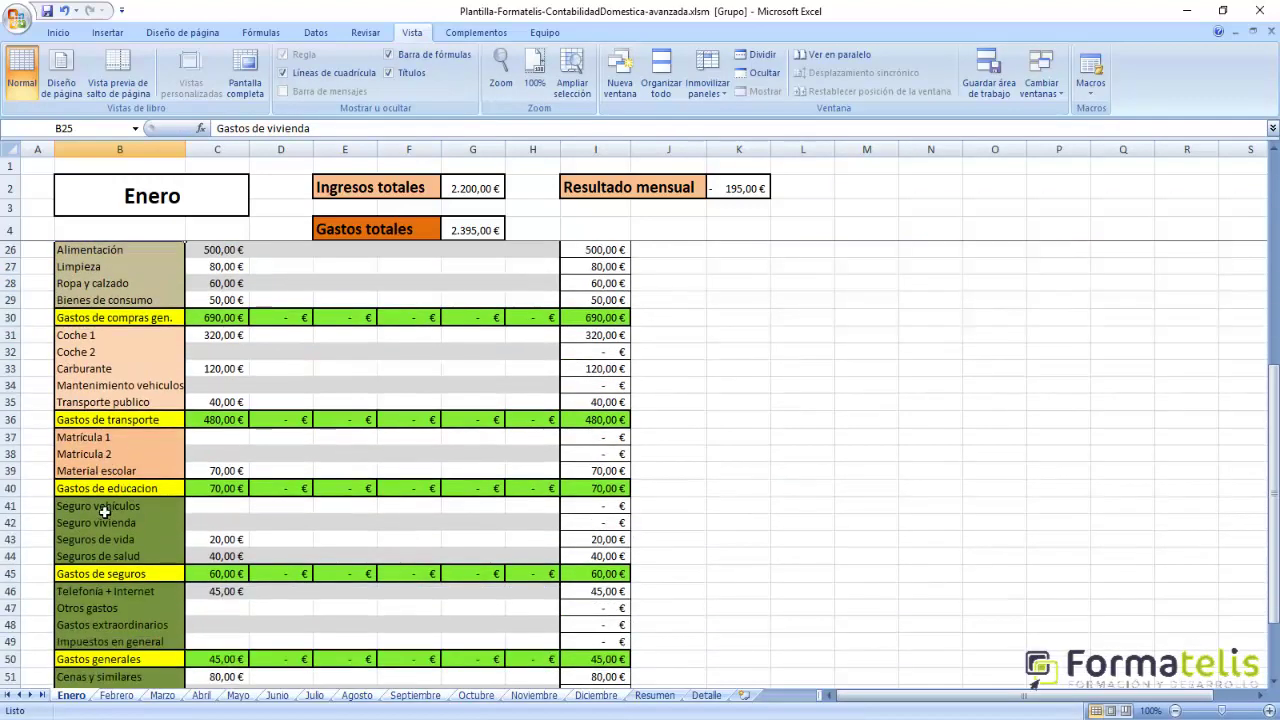
click(12, 489)
right_click(16, 489)
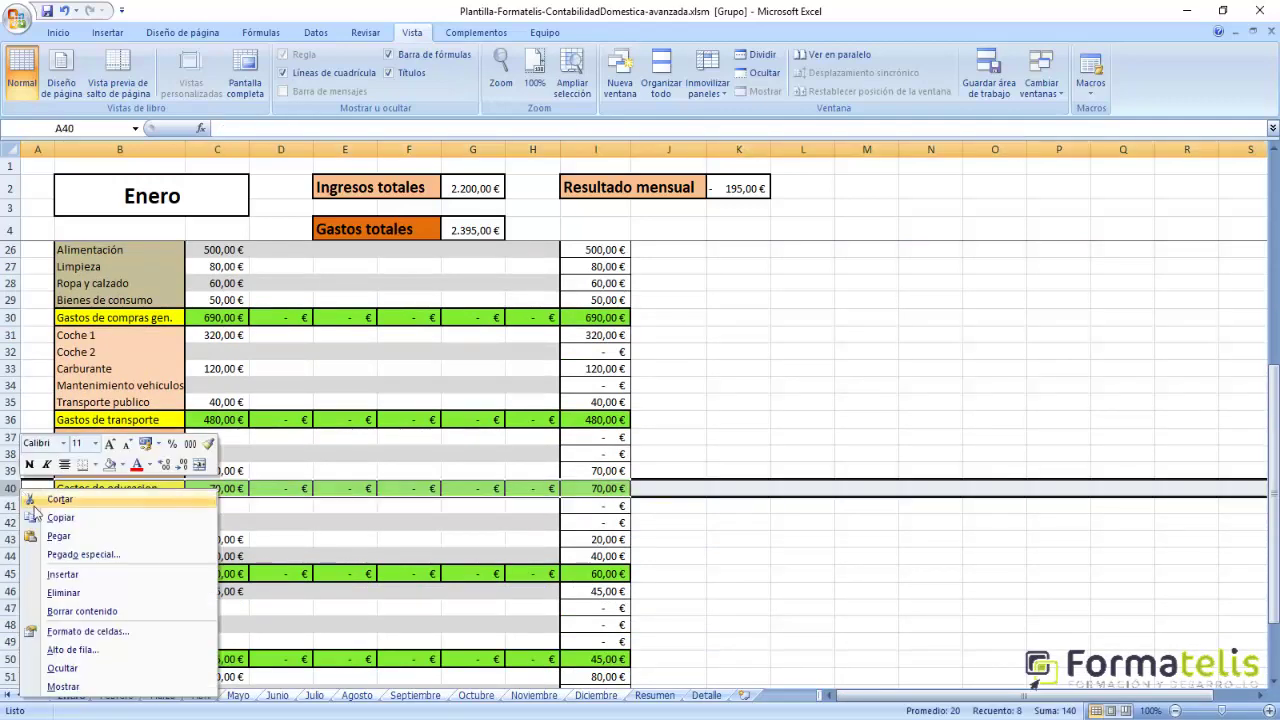
click(60, 574)
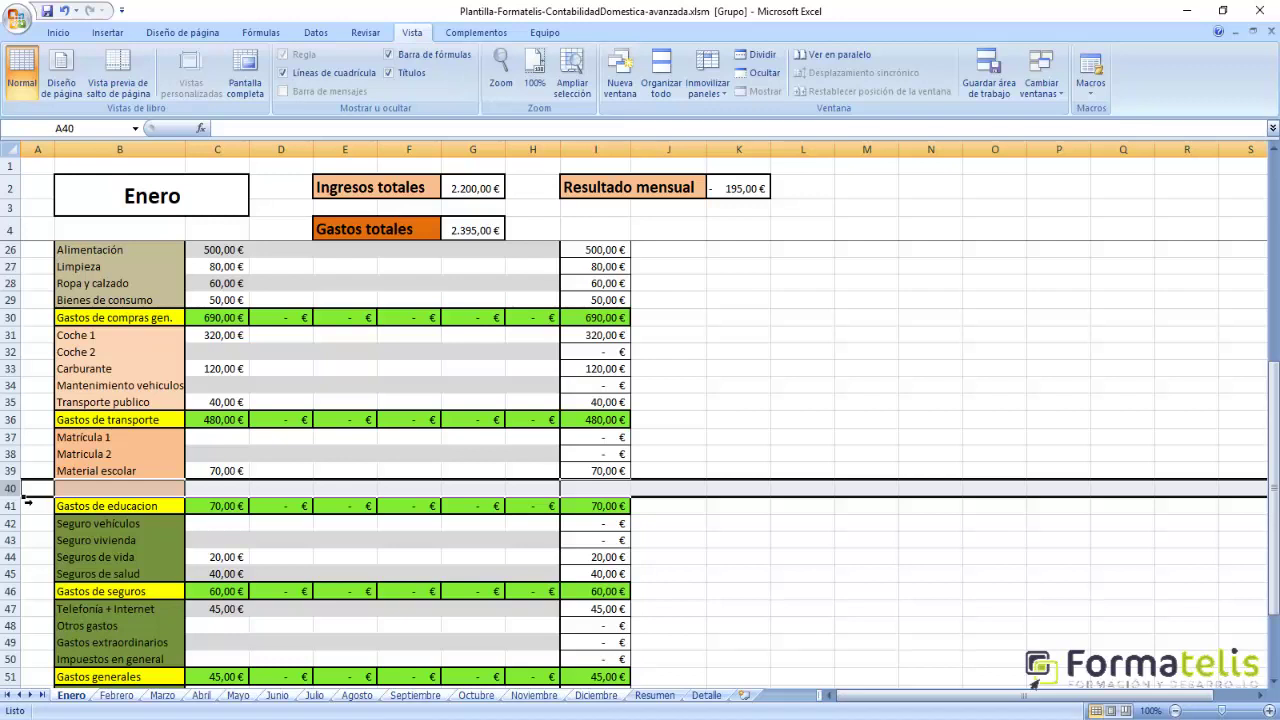
right_click(25, 500)
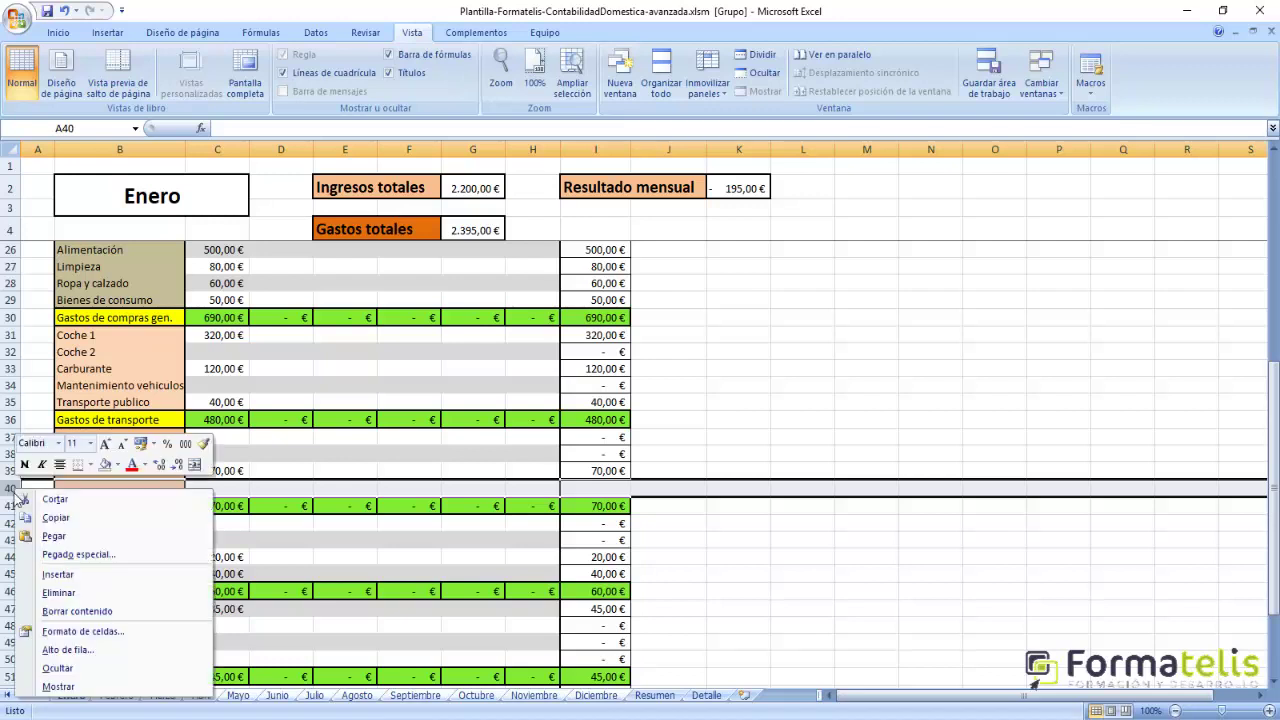
click(75, 592)
Enter "Clases de apoyo" as the category label in cell B40.
click(84, 490)
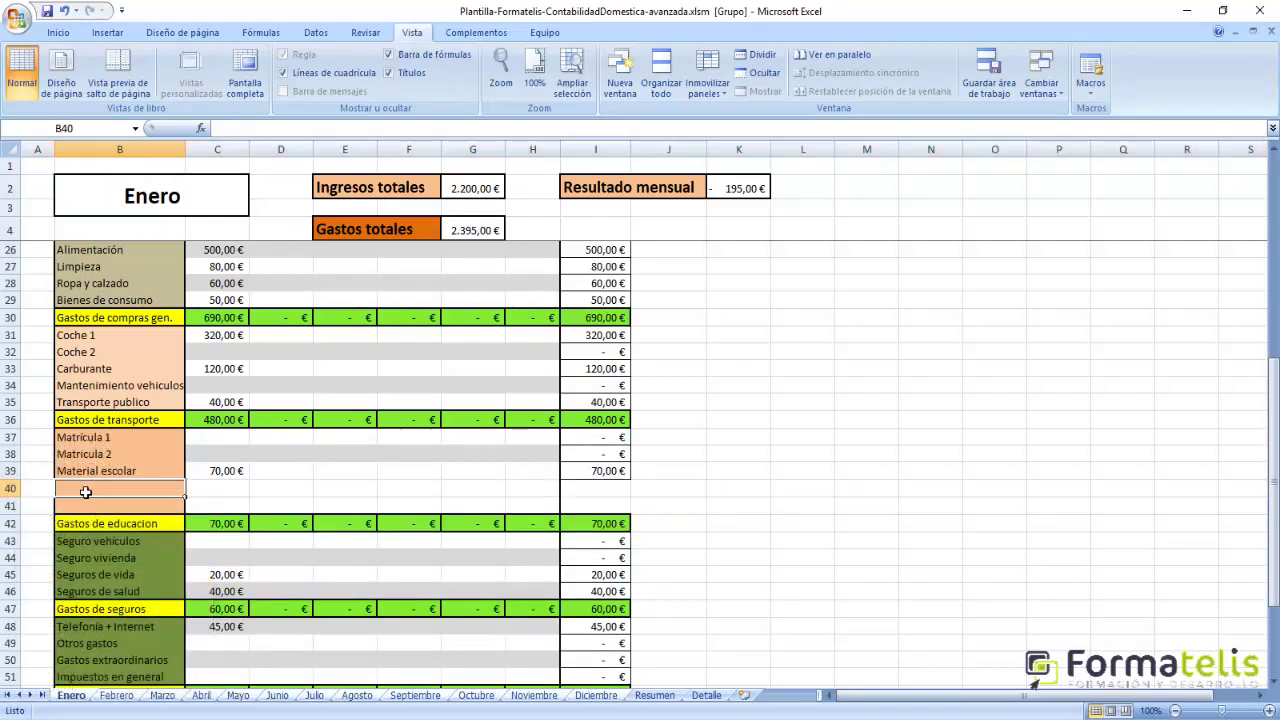
text(Clases)
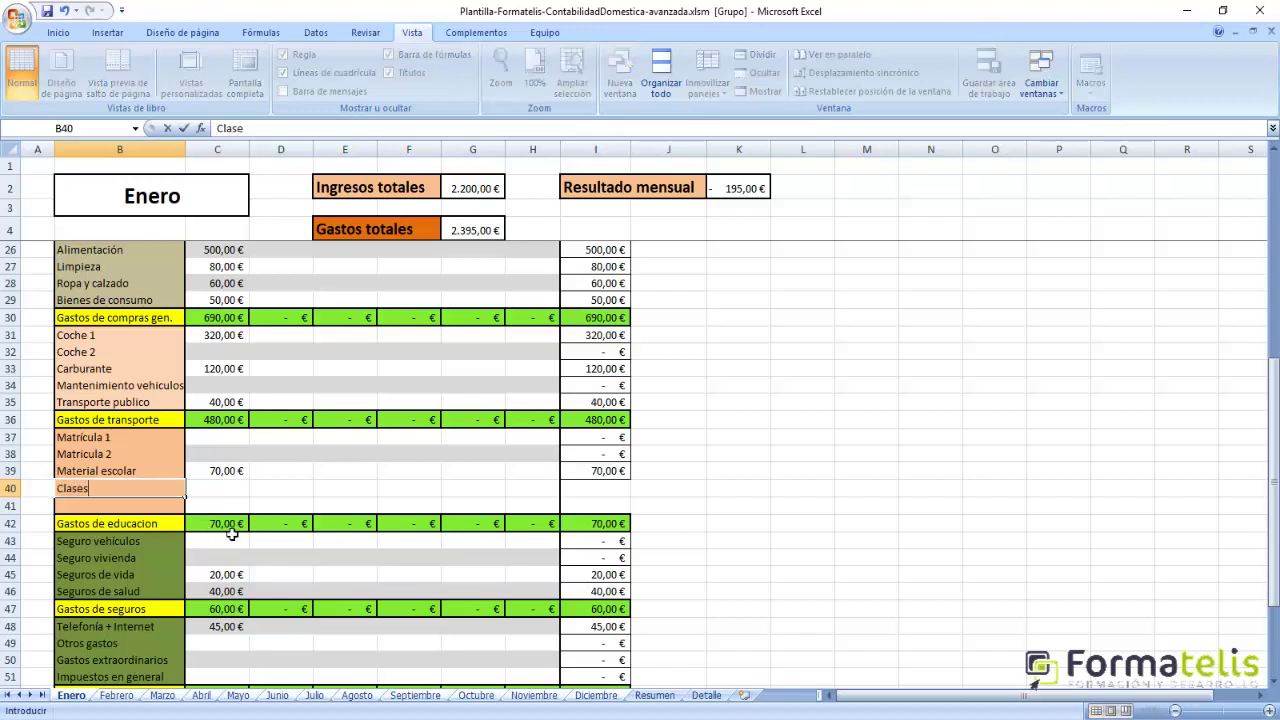
text( de apoyo)
key(Return)
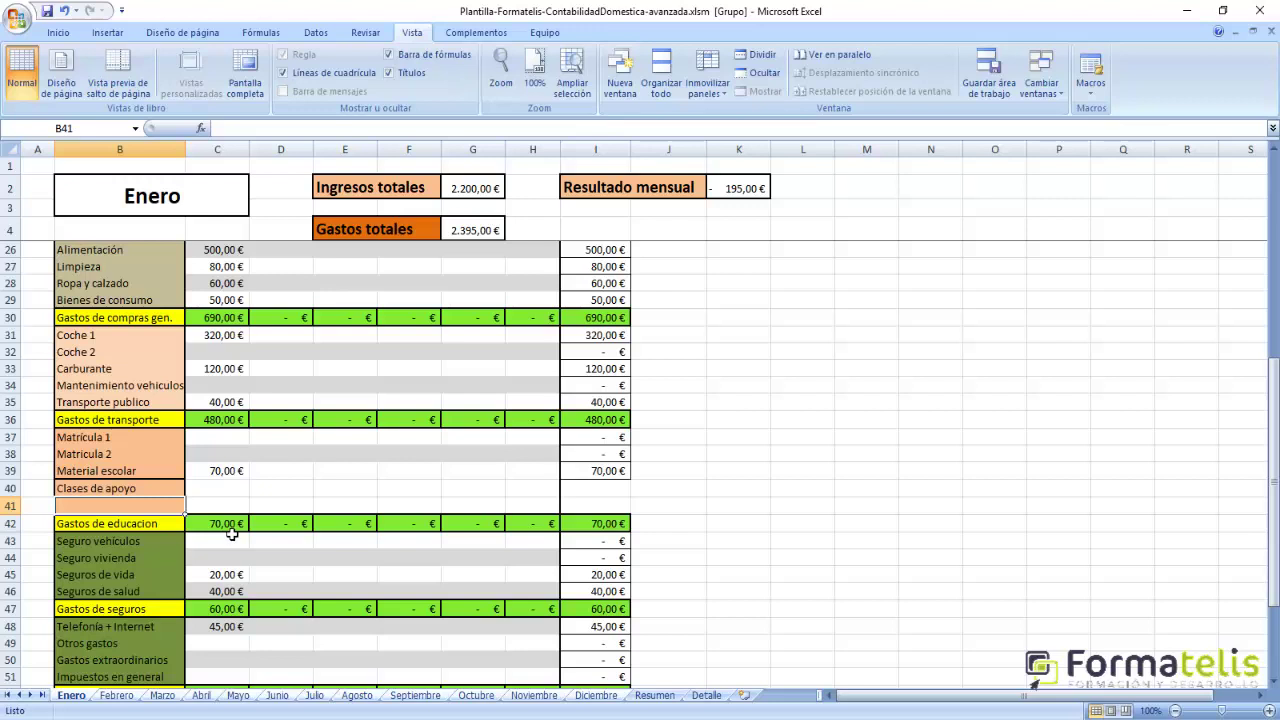
Enter "Actividades extraescolares" in cell B41 and widen column B to 23,43 (169 pixels).
text(Acti)
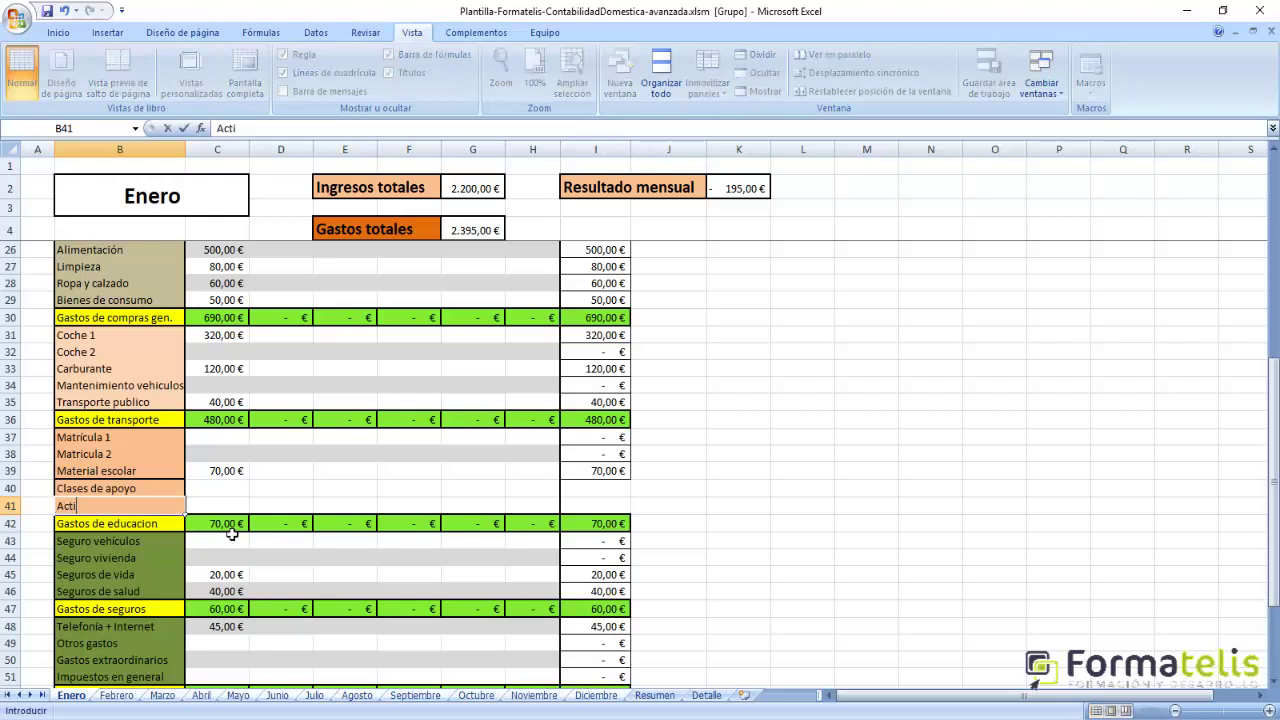
text(vidades extr)
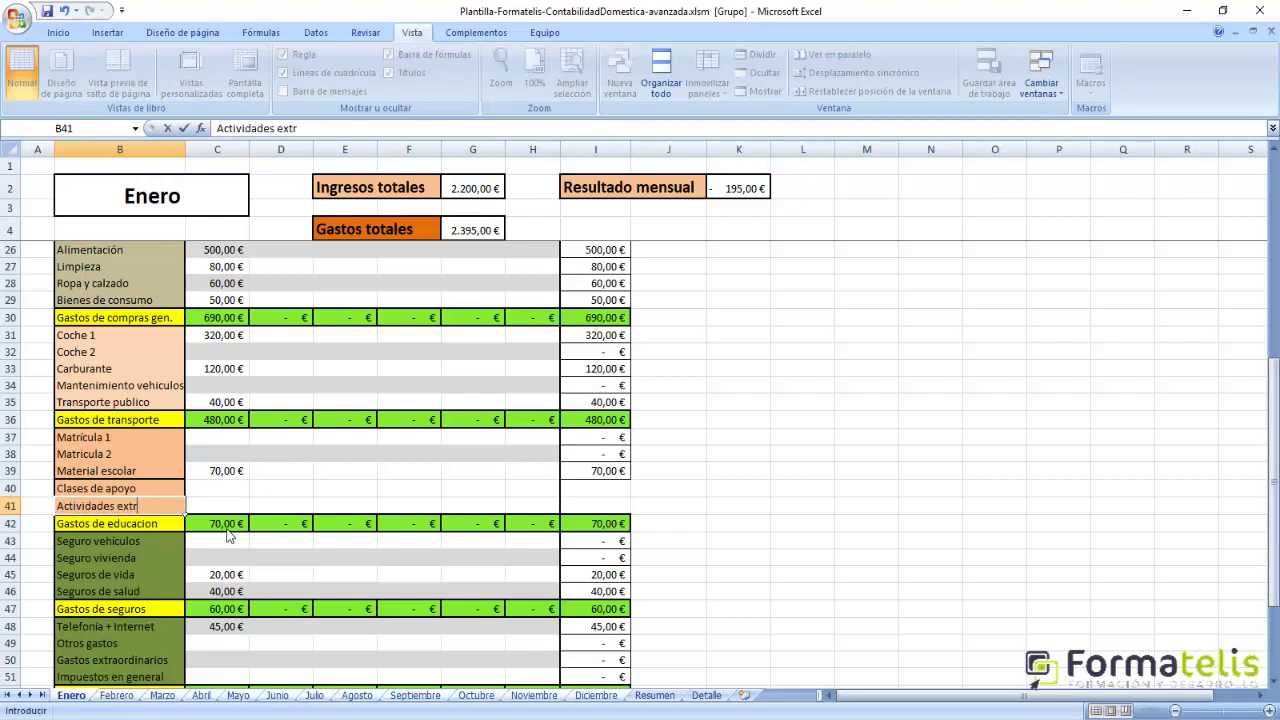
text(aescolares)
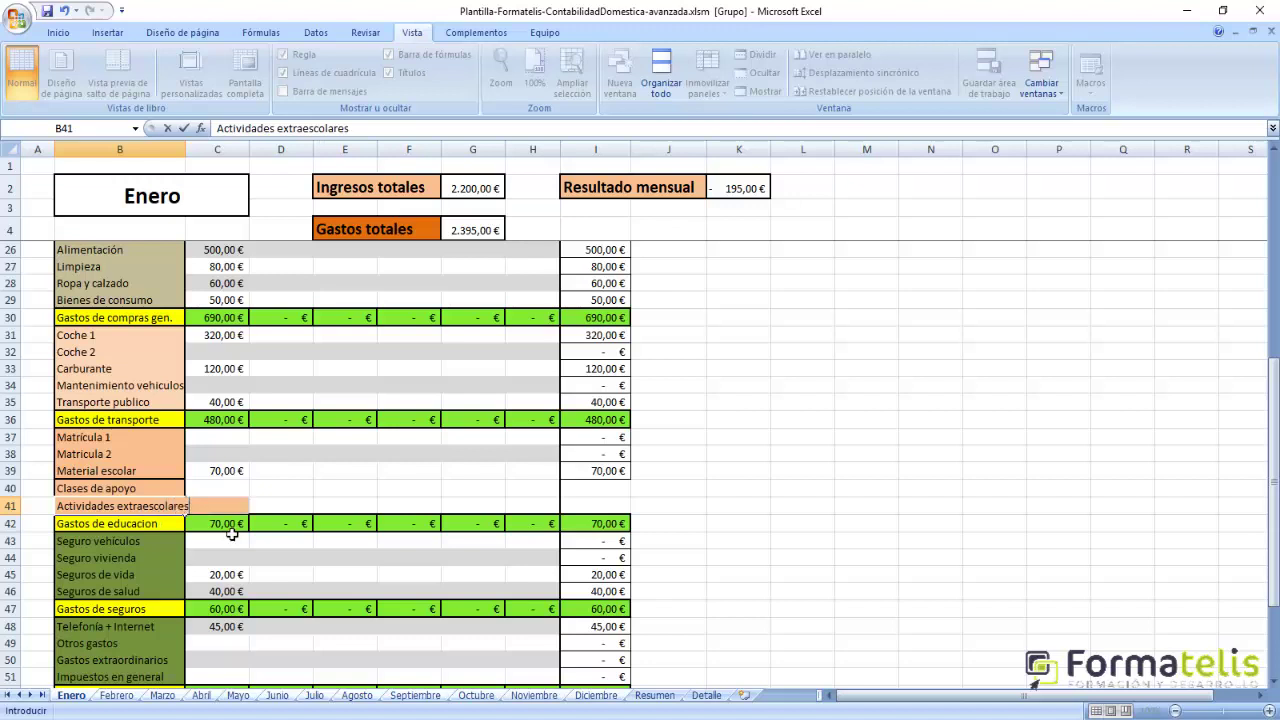
key(Return)
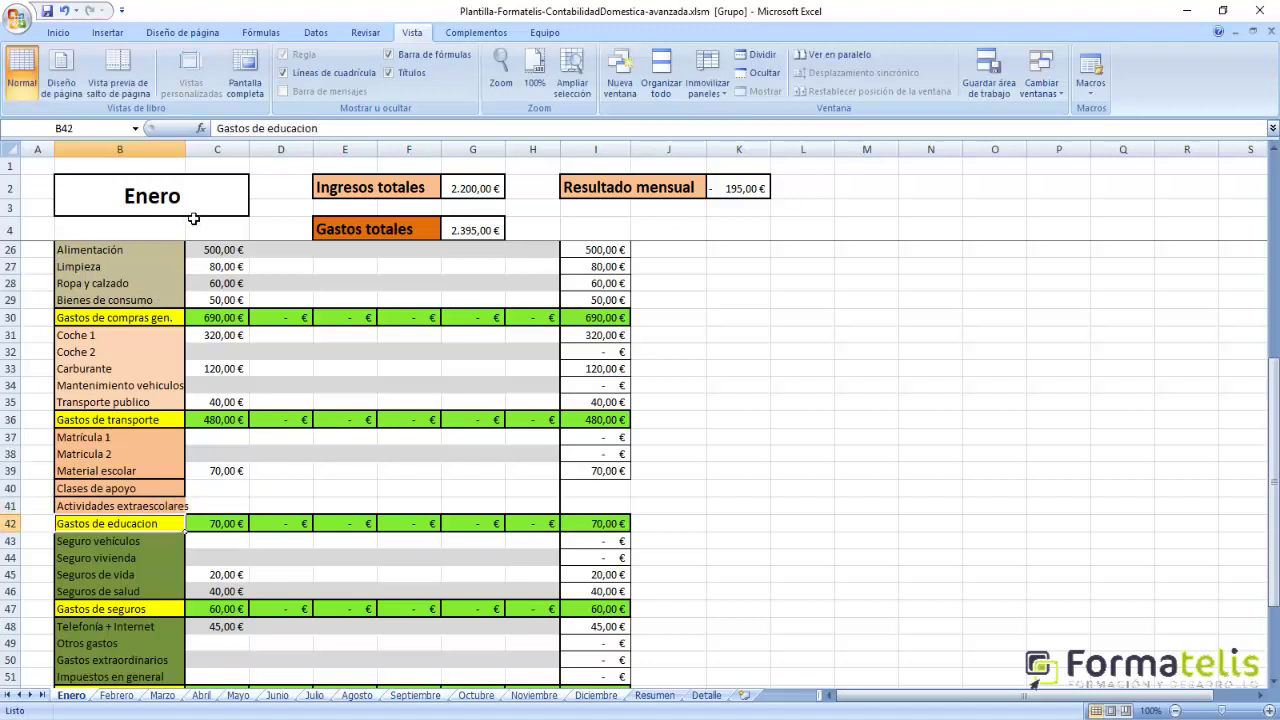
drag(195, 149, 200, 149)
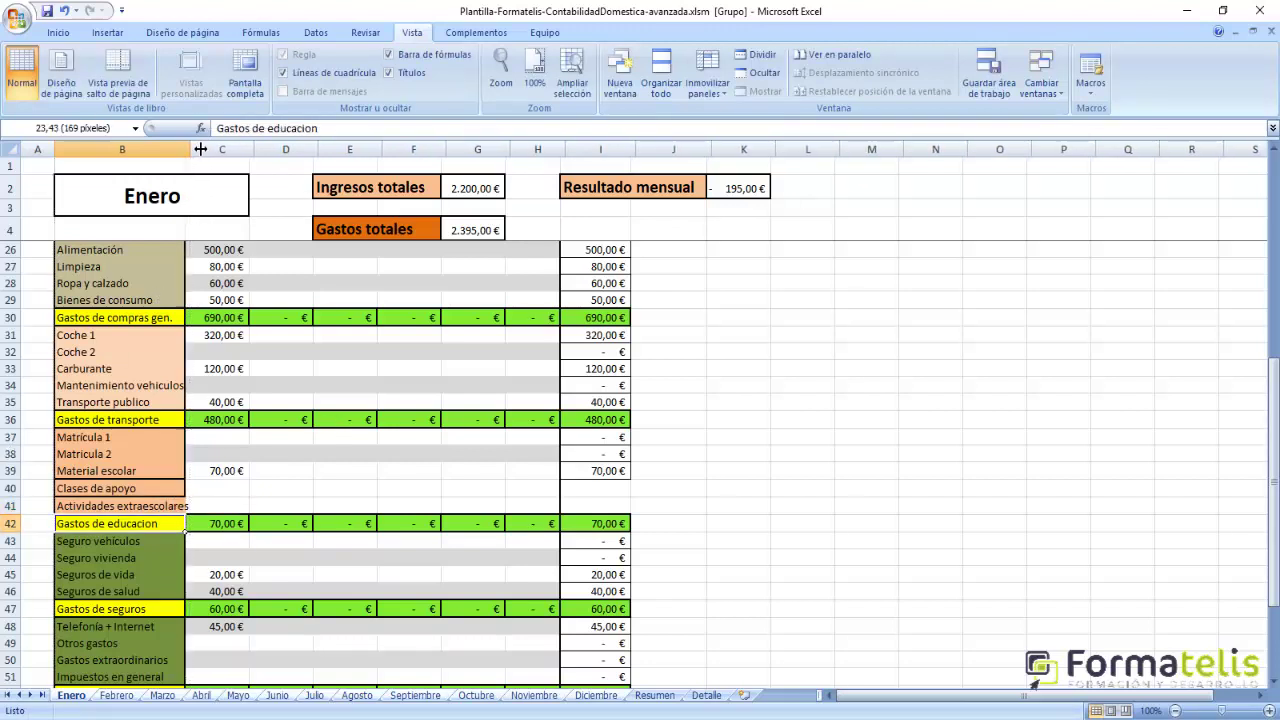
Copy the formatting of the "Matricula 2" label to the "Clases de apoyo" label in B40.
click(104, 456)
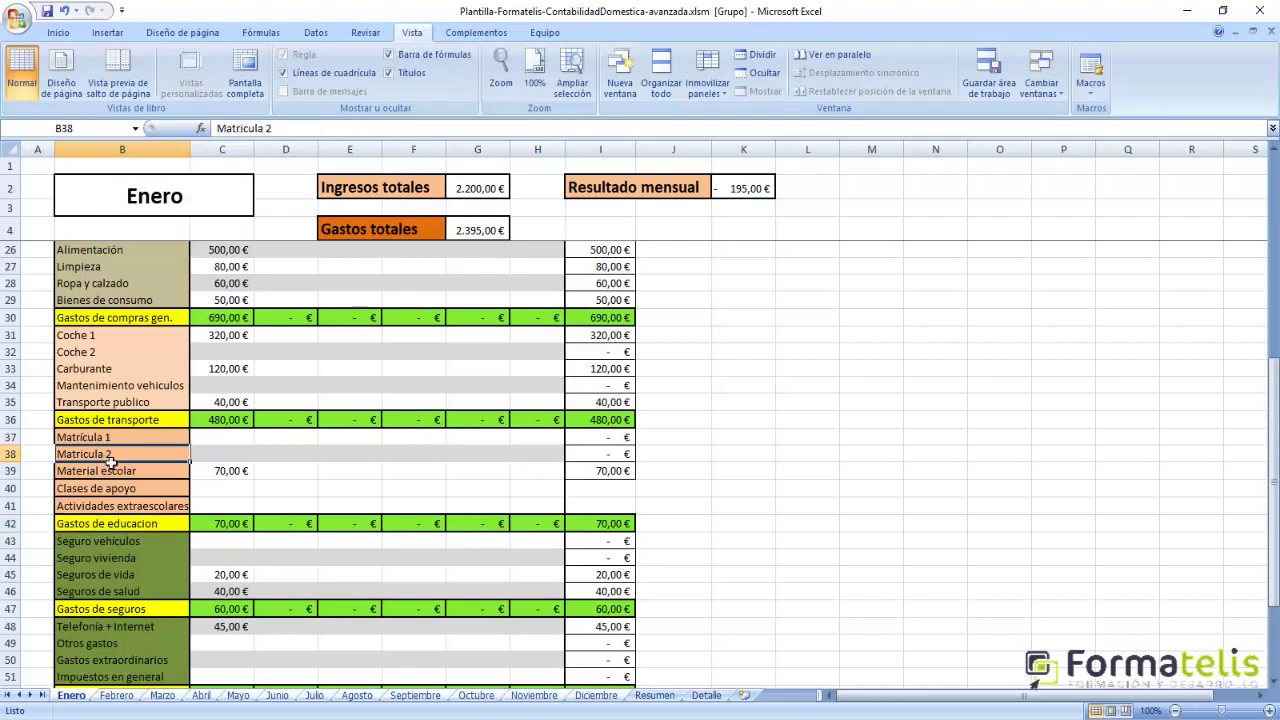
click(58, 32)
click(80, 91)
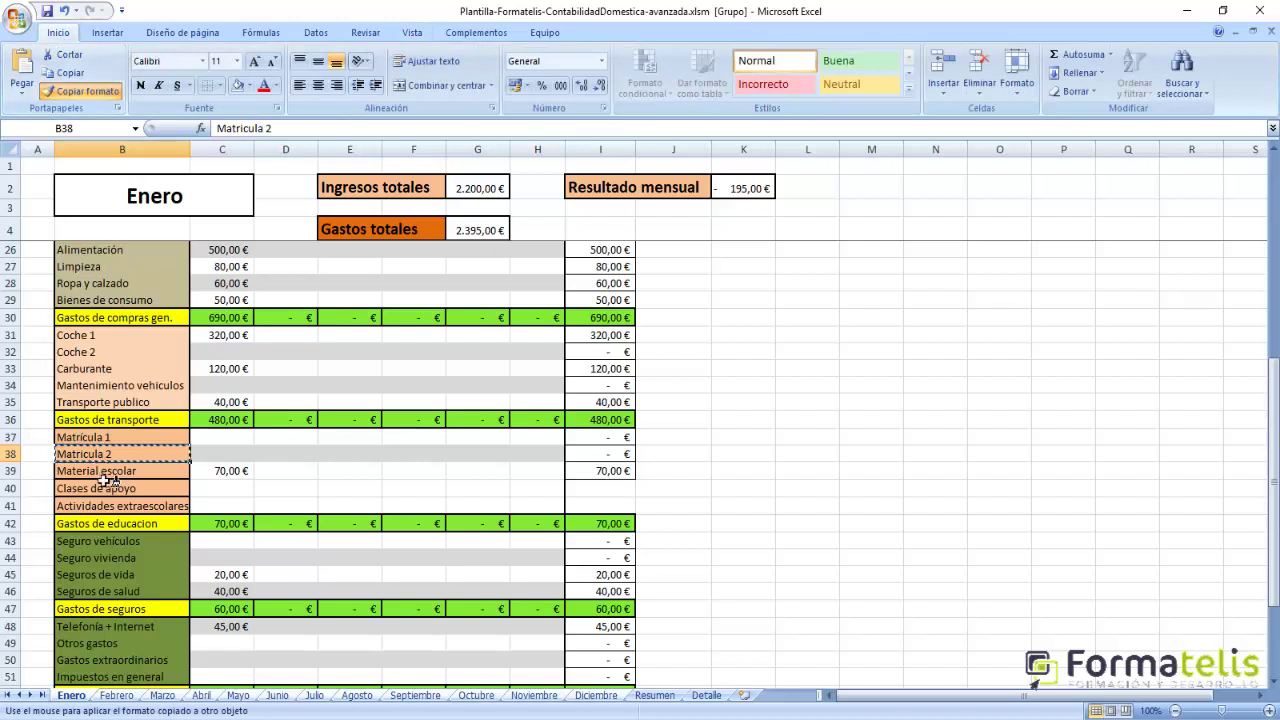
click(127, 495)
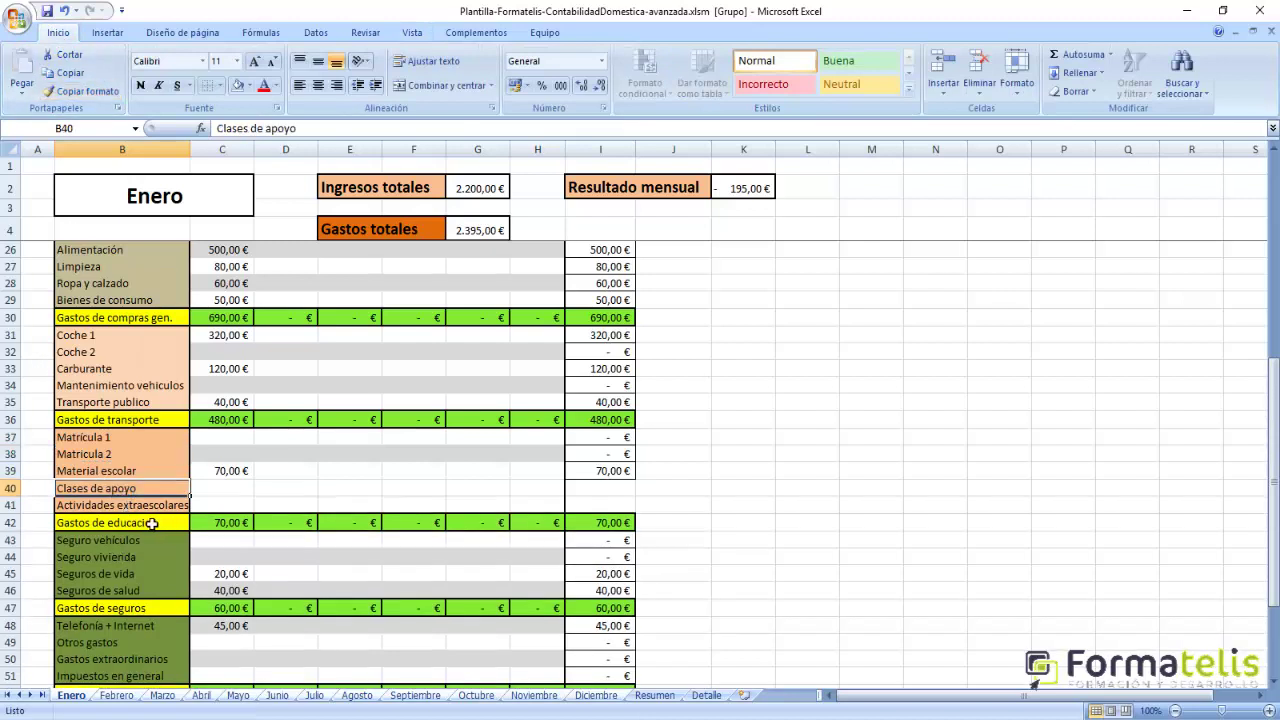
Copy the formatting of the "Matricula 2" label to the "Material escolar" label in B39.
click(130, 455)
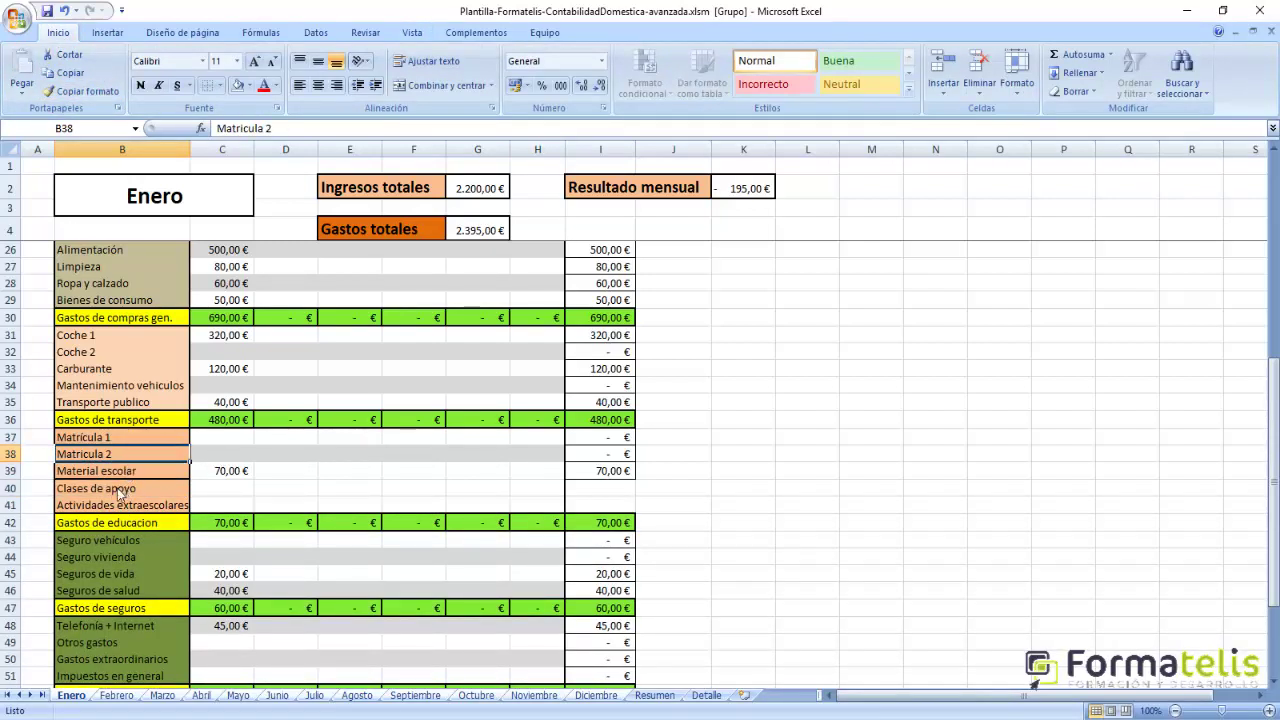
click(121, 500)
click(127, 455)
click(70, 92)
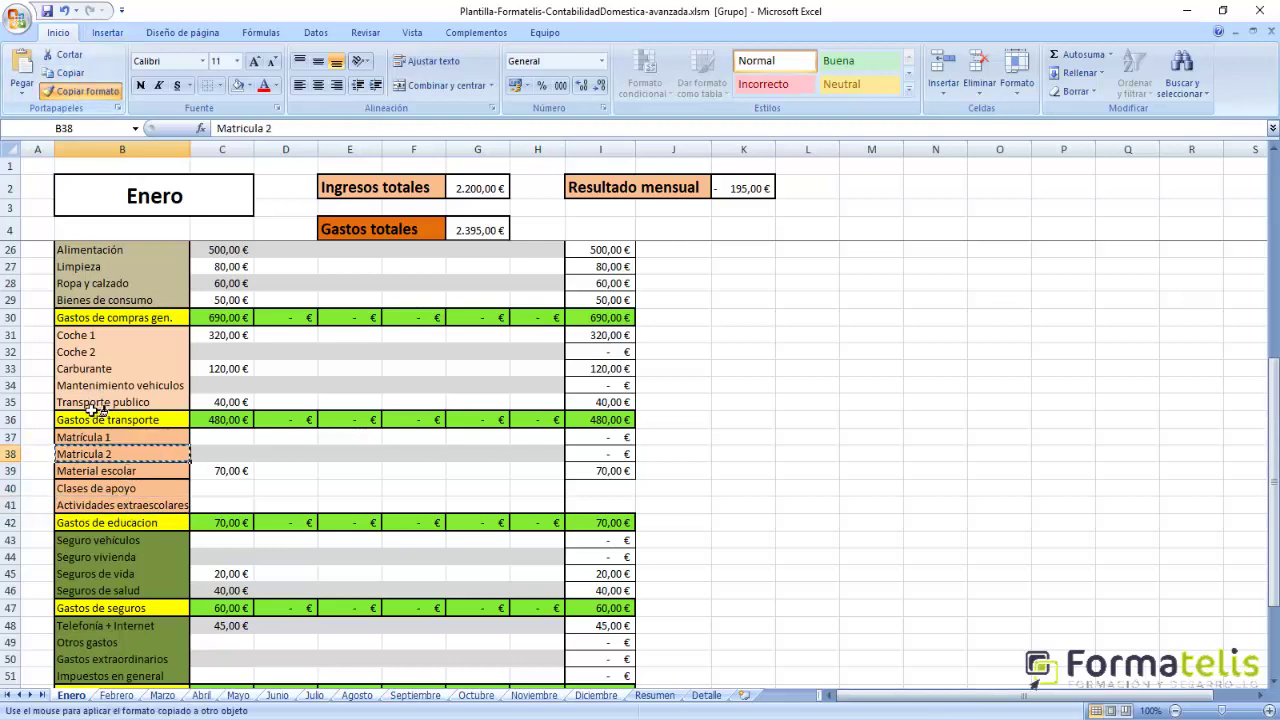
click(112, 471)
click(119, 505)
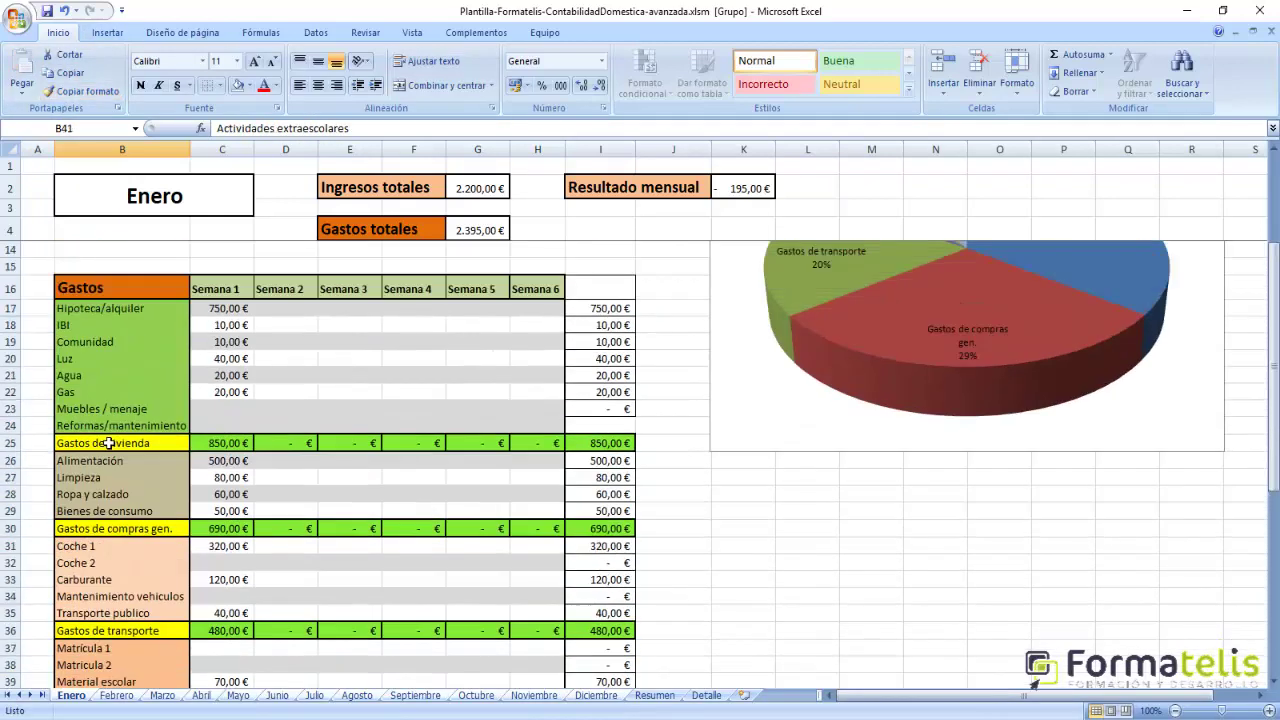
Extend the Semana 1 subtotal of Gastos de vivienda in C25 to =SUMA(C17:C24).
scroll(114, 443, up, 4)
scroll(147, 594, down, 2)
click(222, 556)
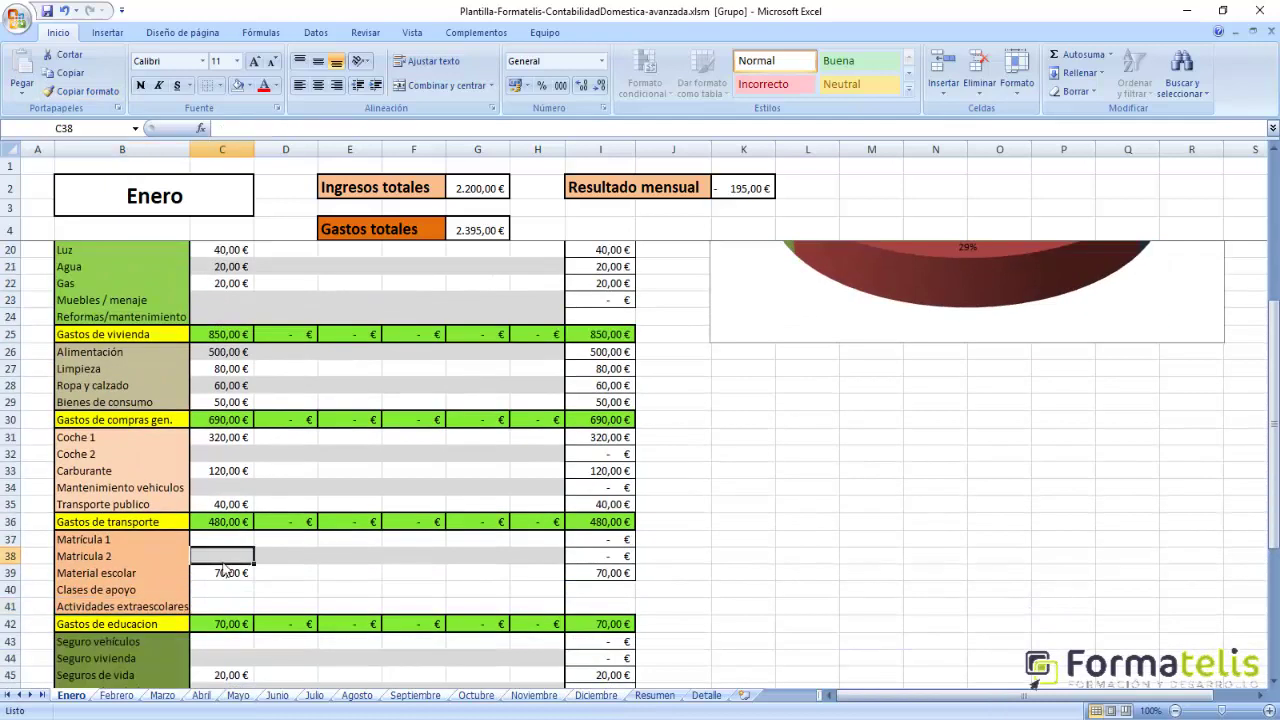
scroll(287, 495, up, 2)
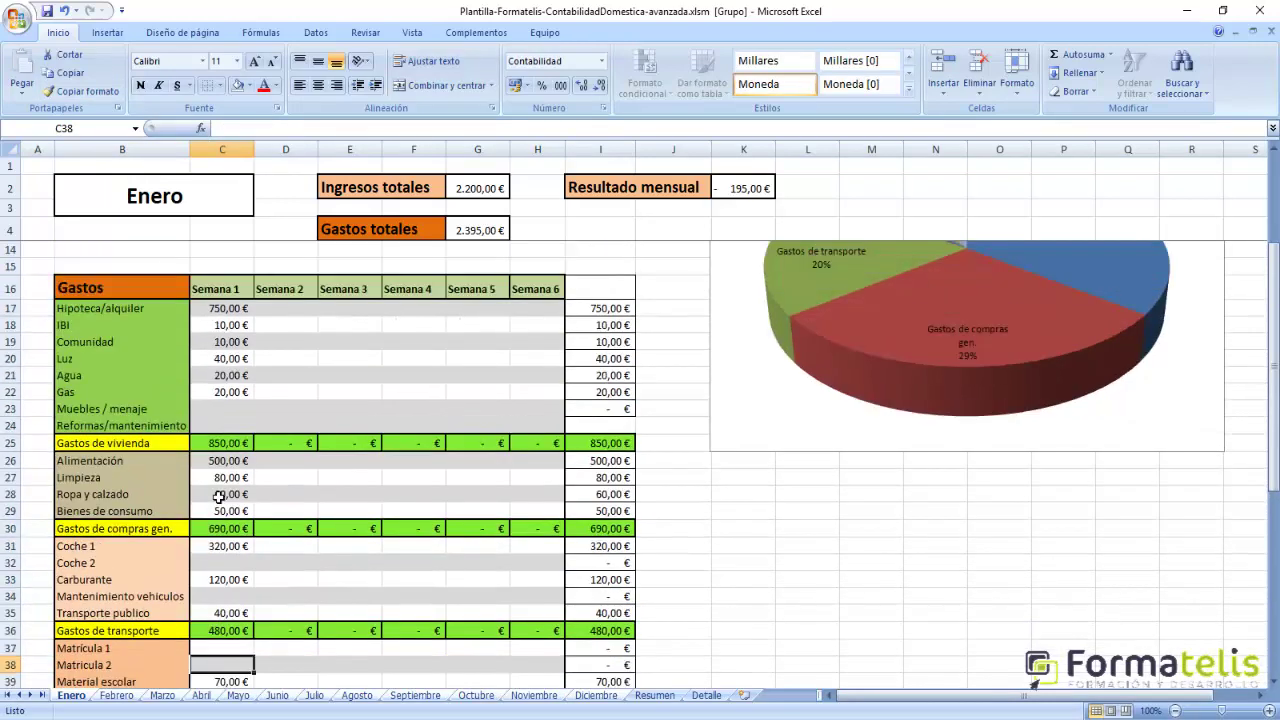
click(229, 426)
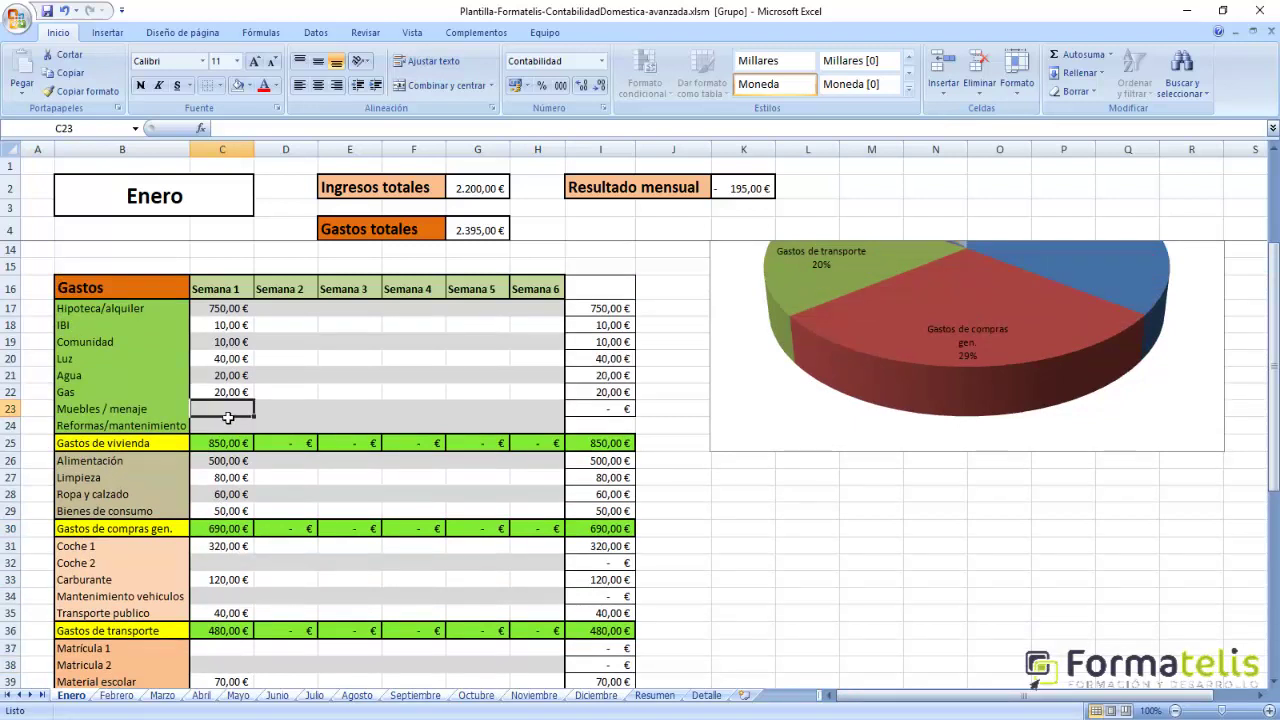
click(235, 445)
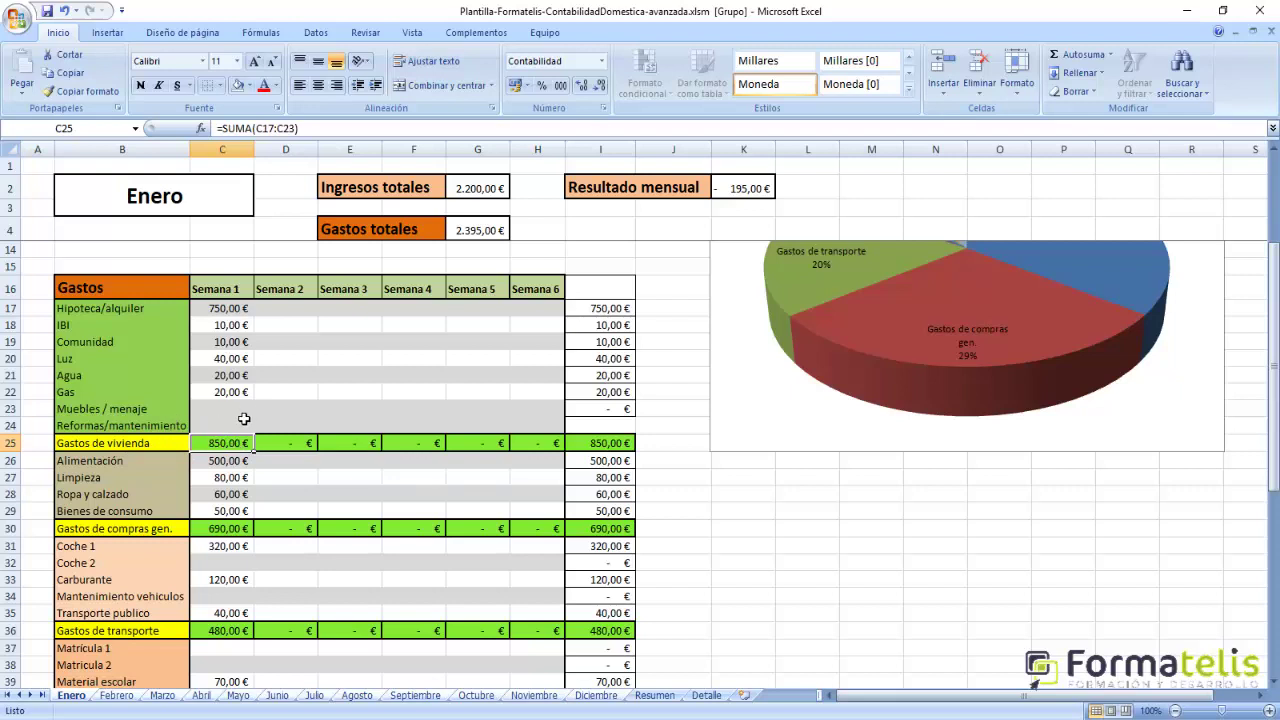
click(303, 129)
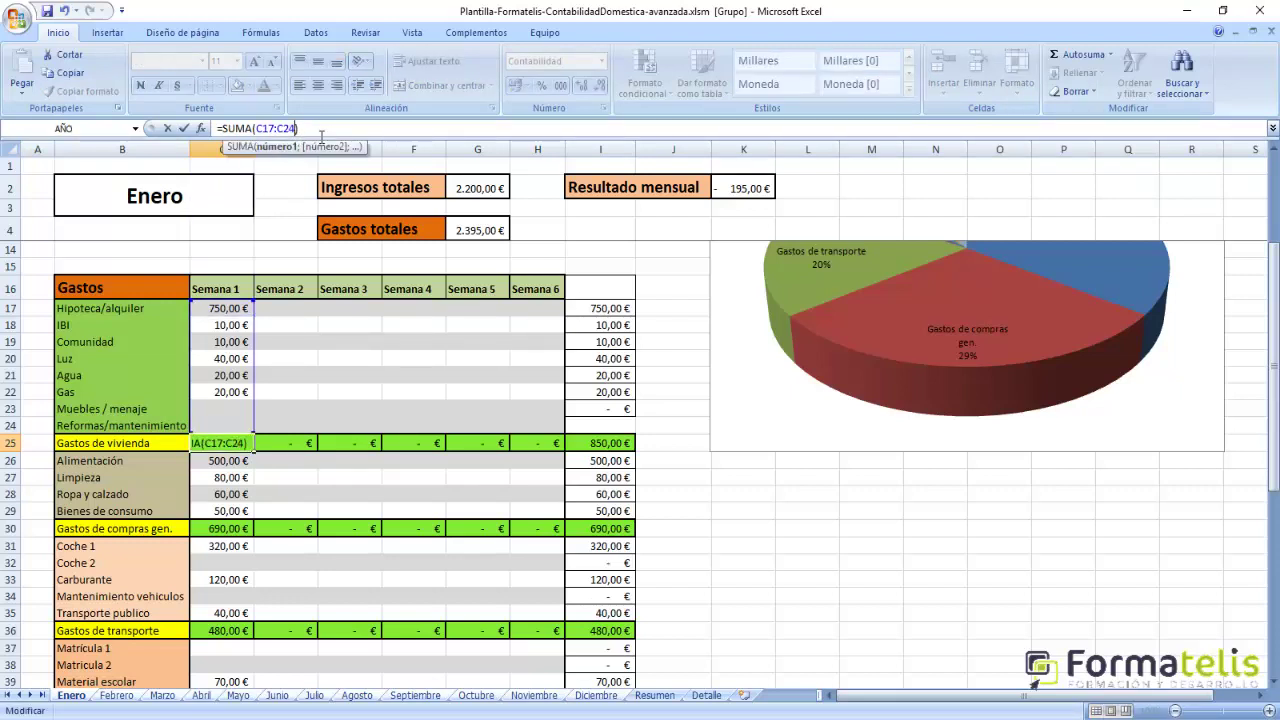
key(Return)
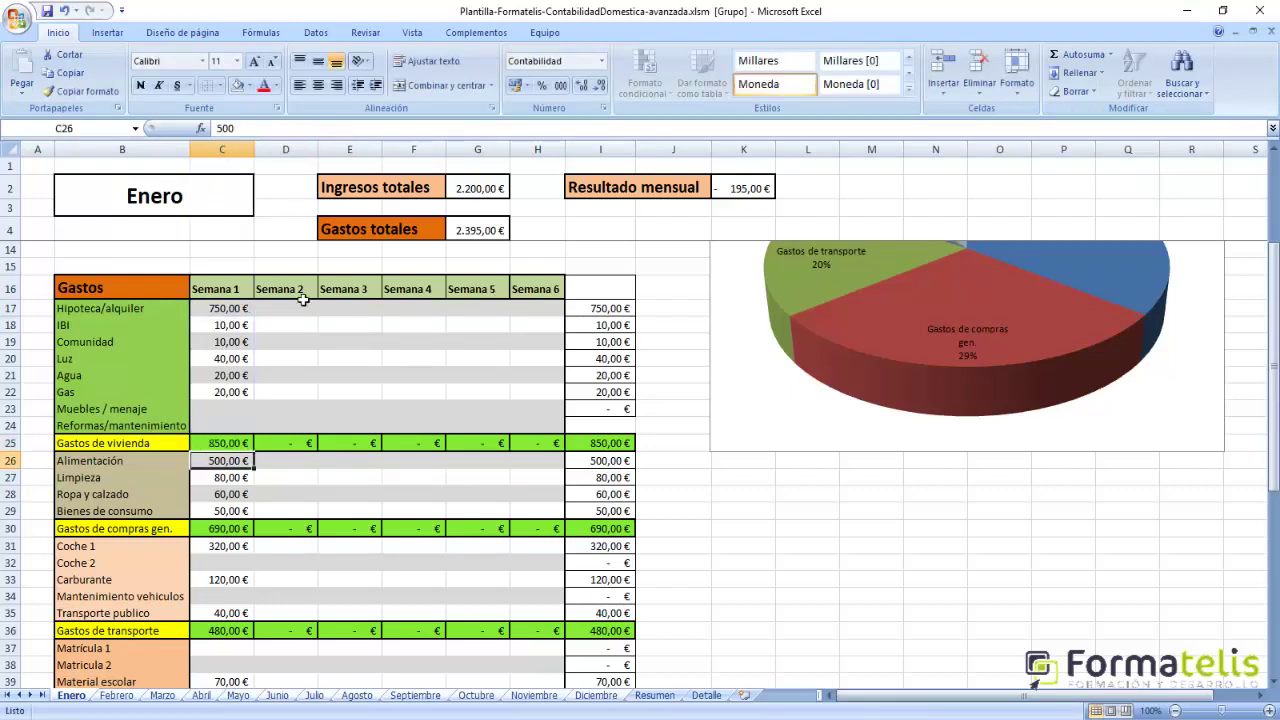
Copy the corrected Gastos de vivienda subtotal formula from C25 across the remaining weeks to H25.
click(234, 449)
click(281, 450)
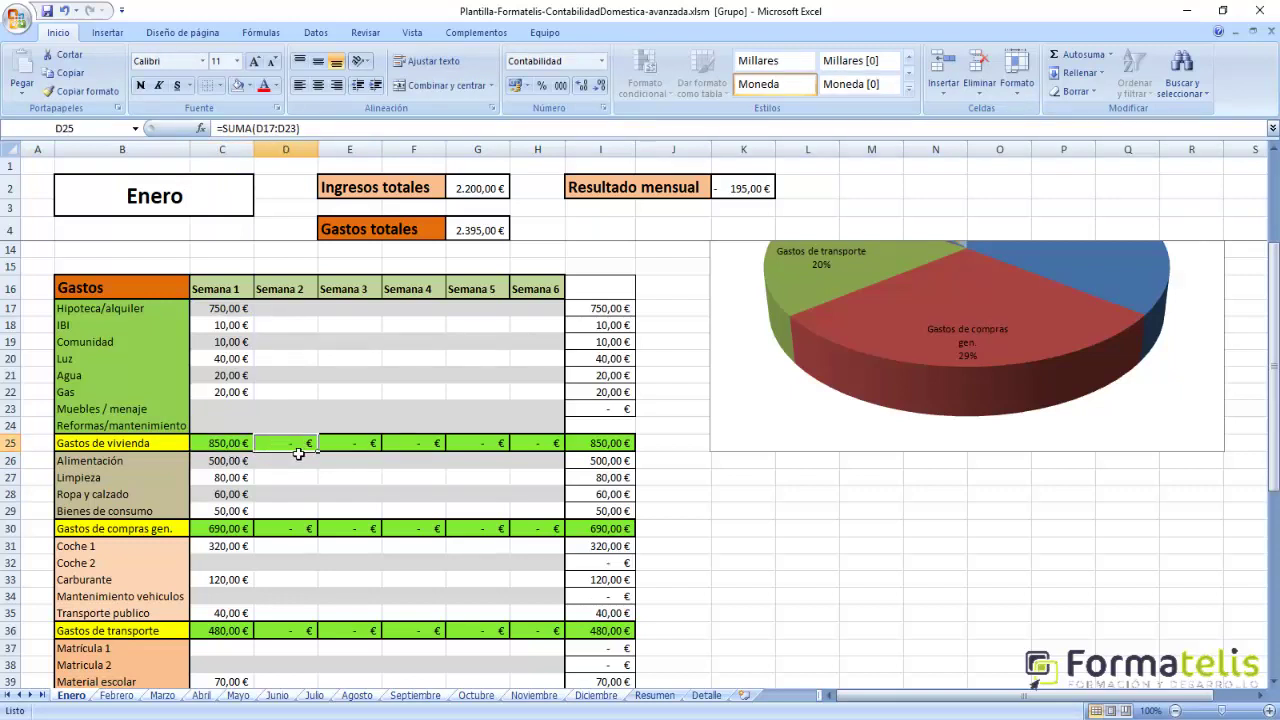
click(241, 449)
drag(254, 452, 559, 461)
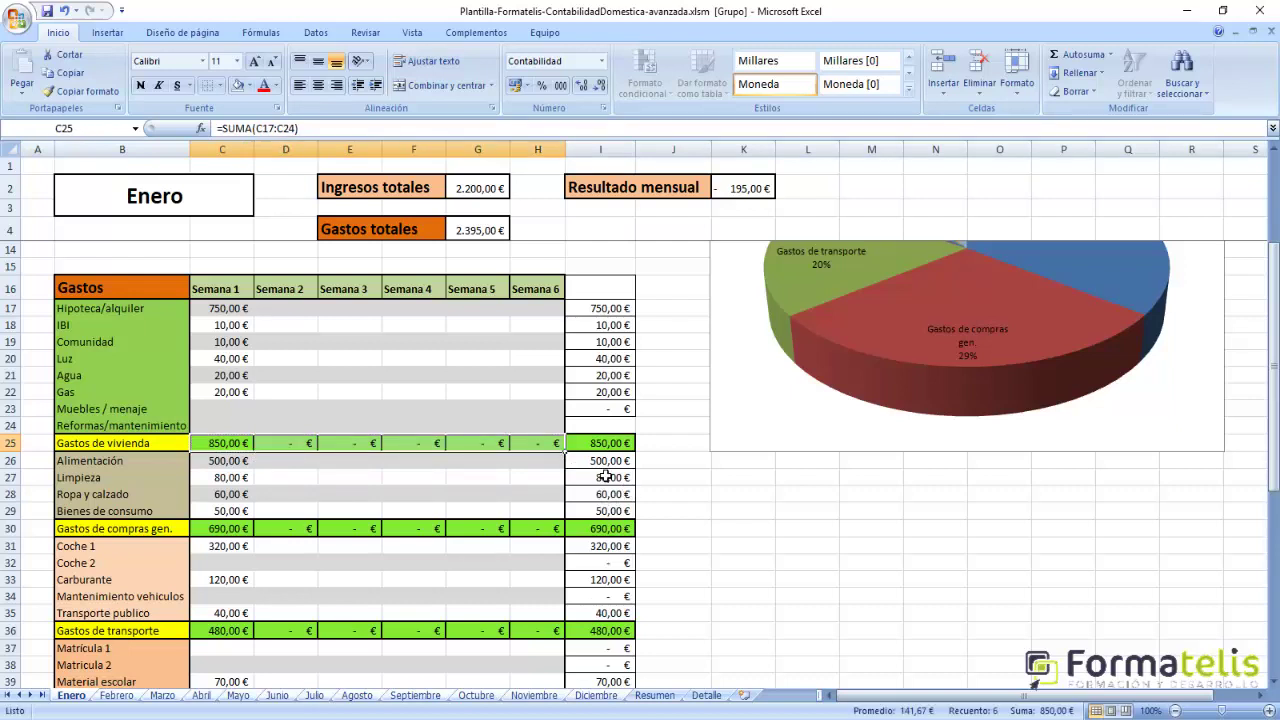
Fill the row total formula of Muebles / menaje from I23 down to the Reformas/mantenimiento row in I24.
click(612, 452)
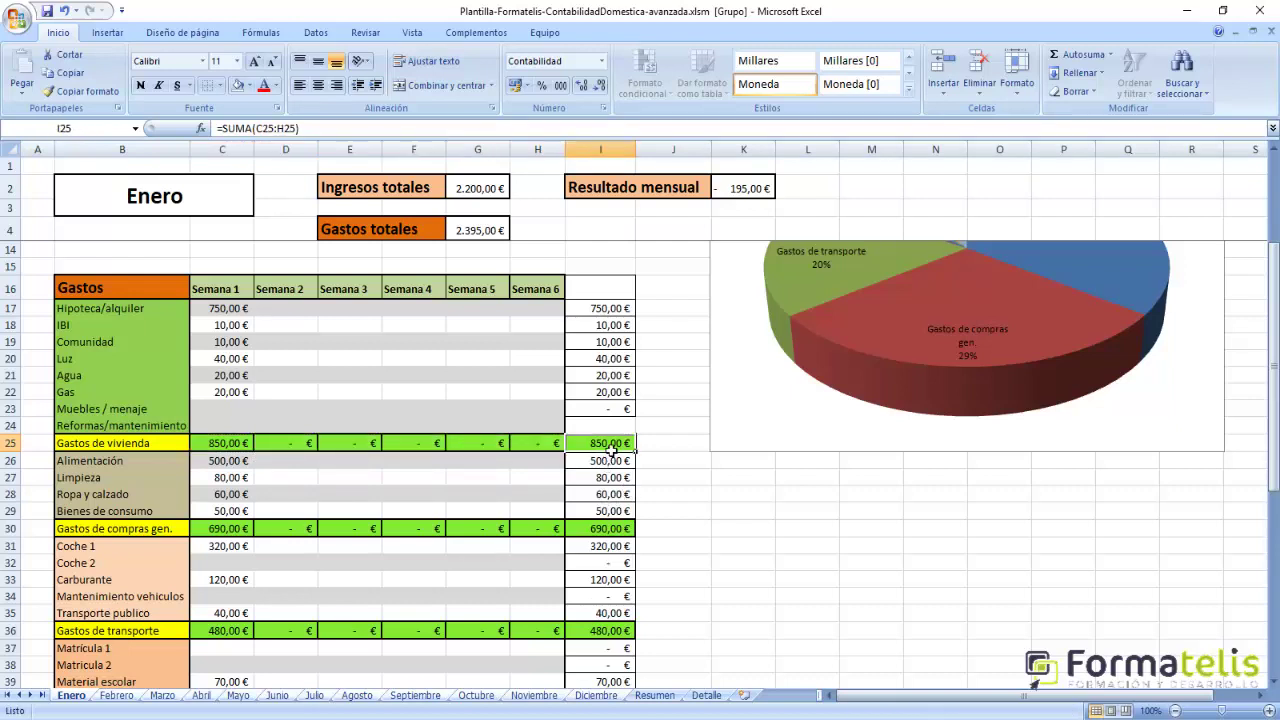
click(588, 409)
drag(635, 417, 637, 432)
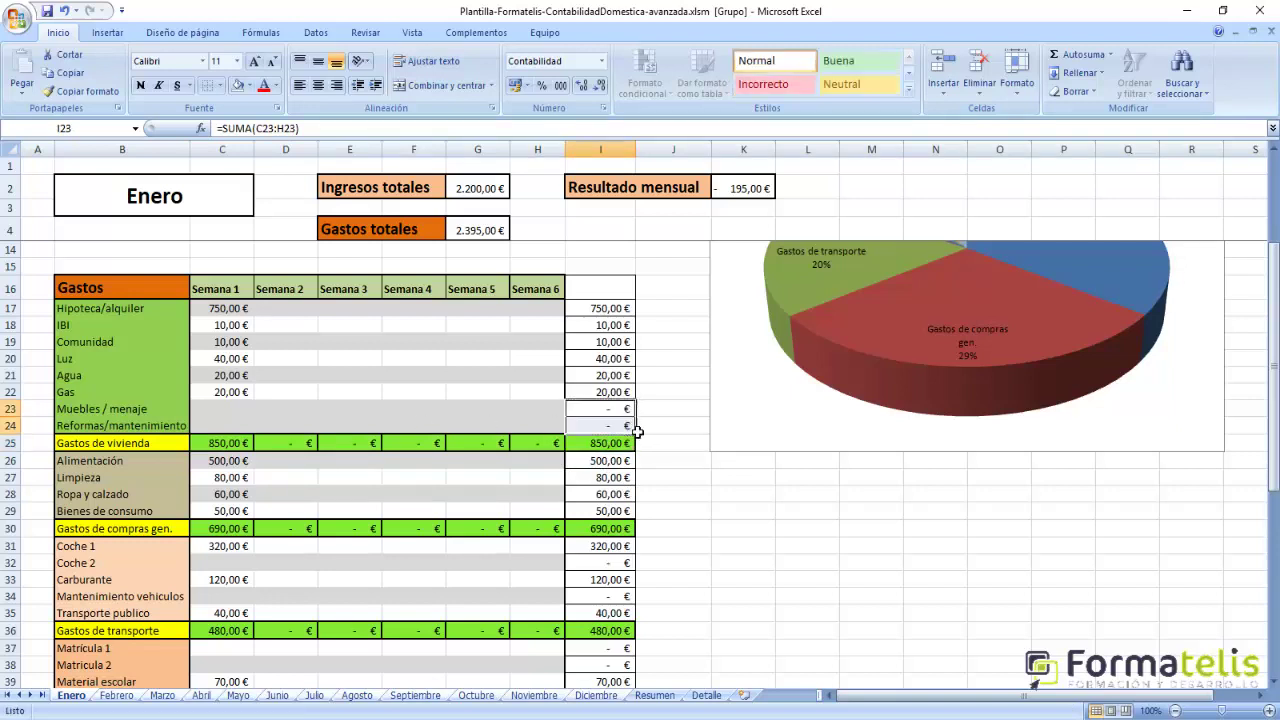
Change the Gastos de educacion subtotal in C42 to =SUMA(C37:C41) and copy it across to H42.
scroll(645, 442, down, 4)
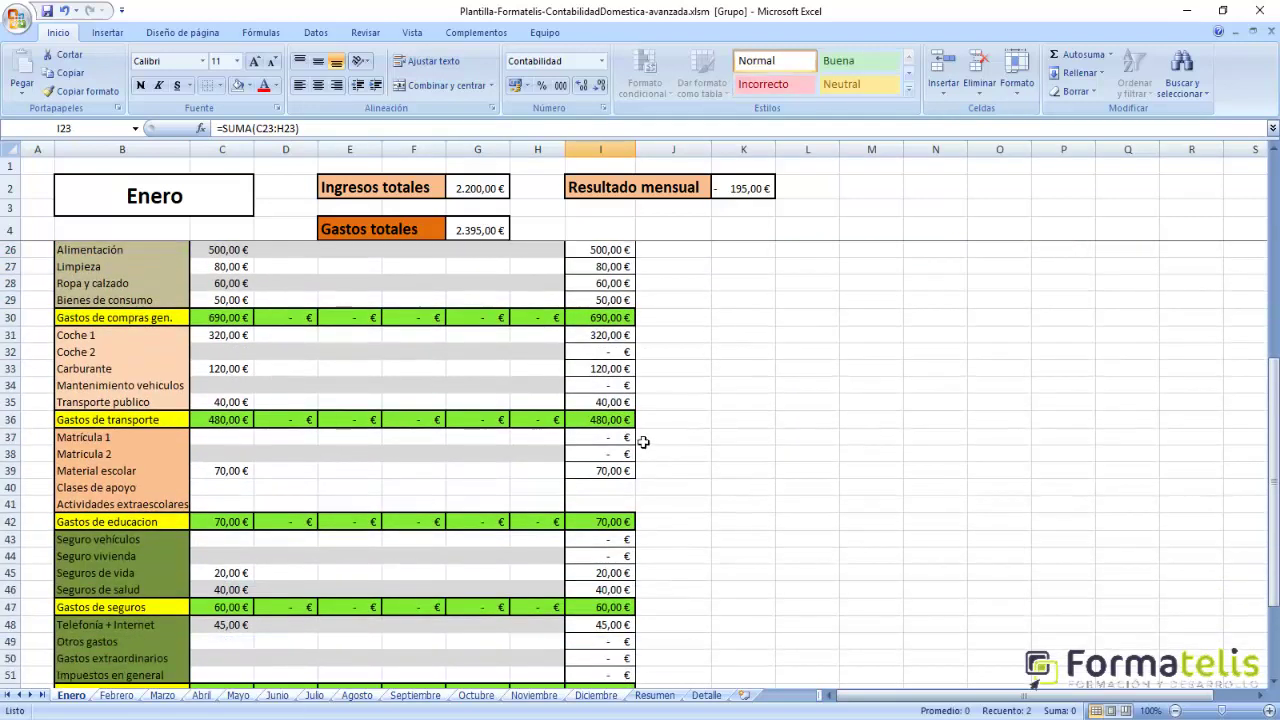
click(233, 525)
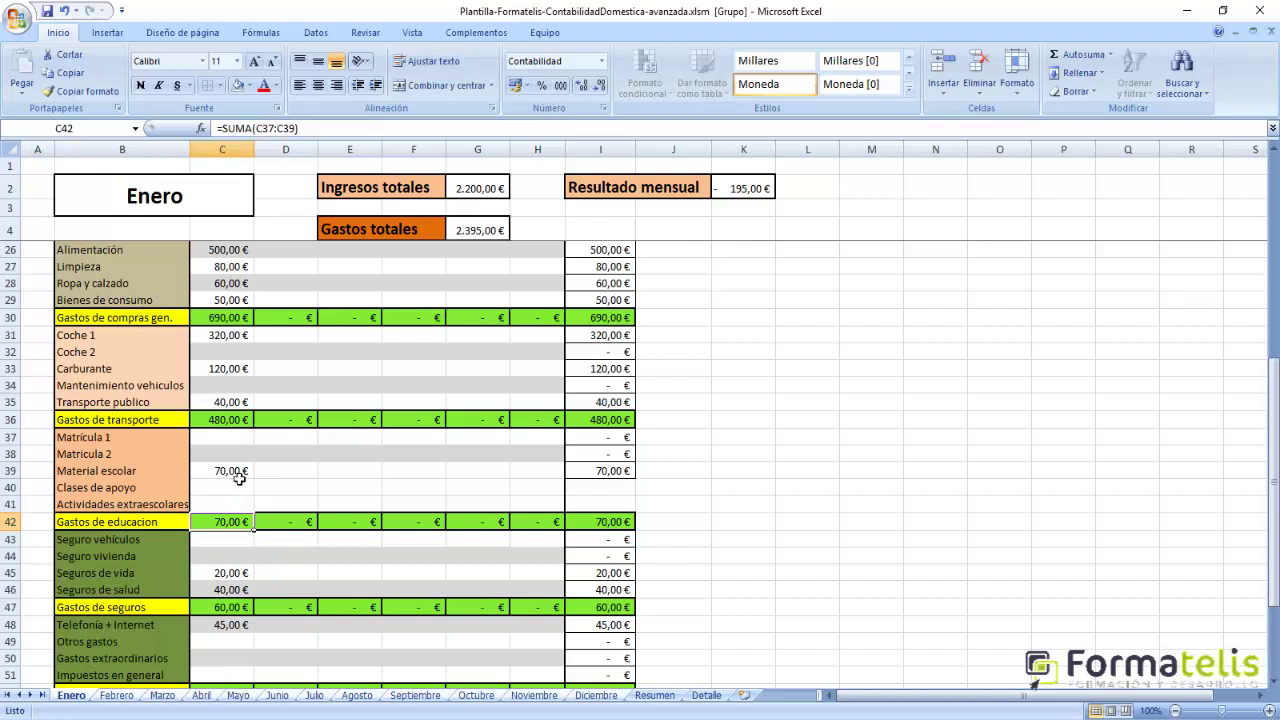
click(305, 128)
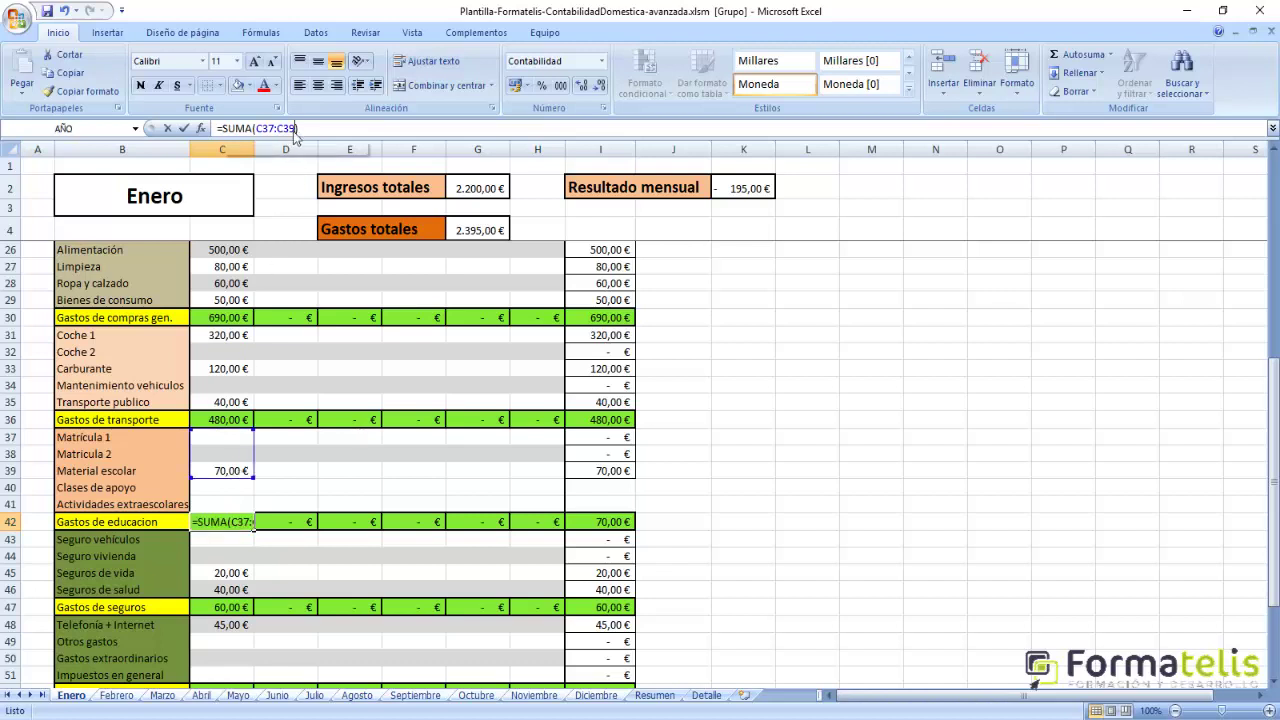
key(Return)
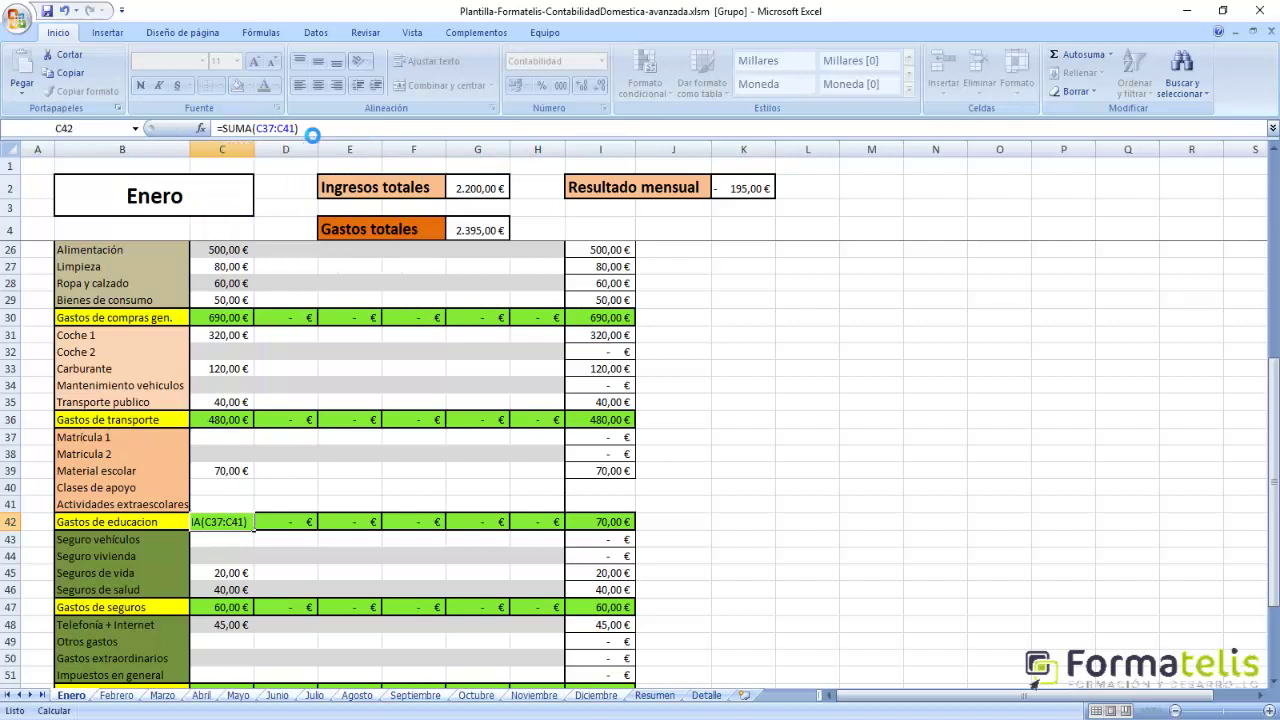
click(237, 527)
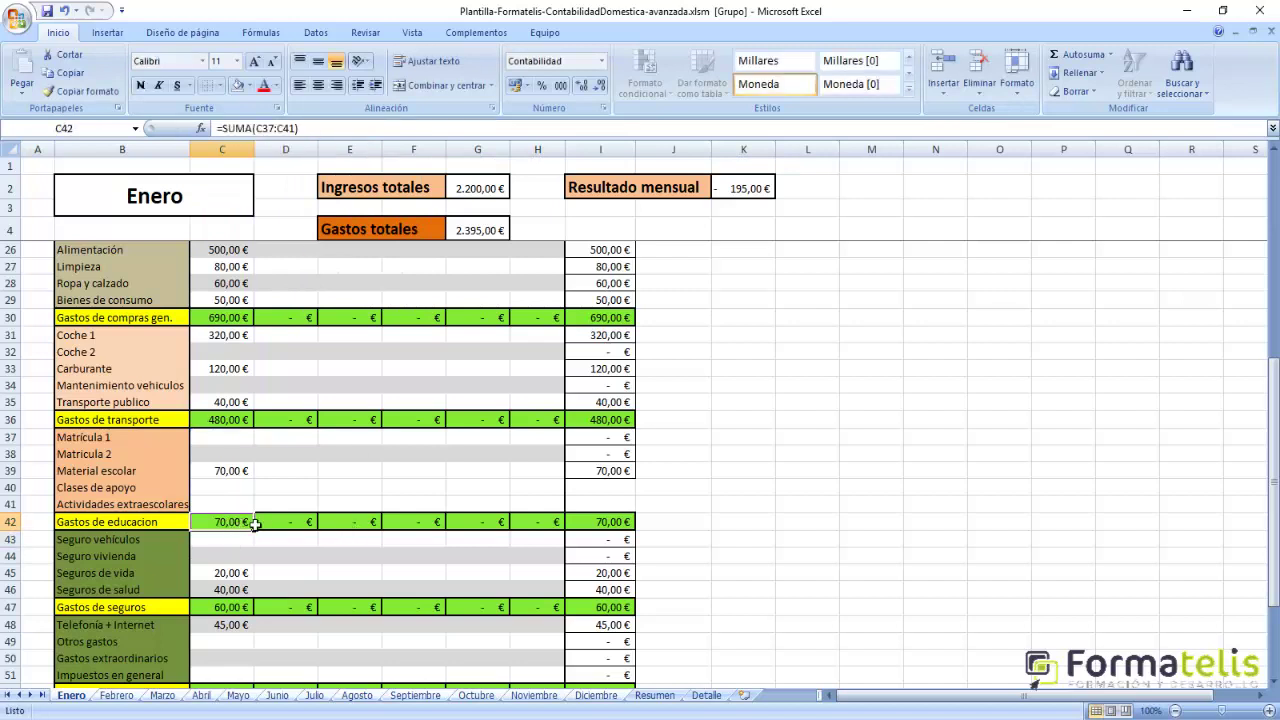
drag(256, 533, 550, 539)
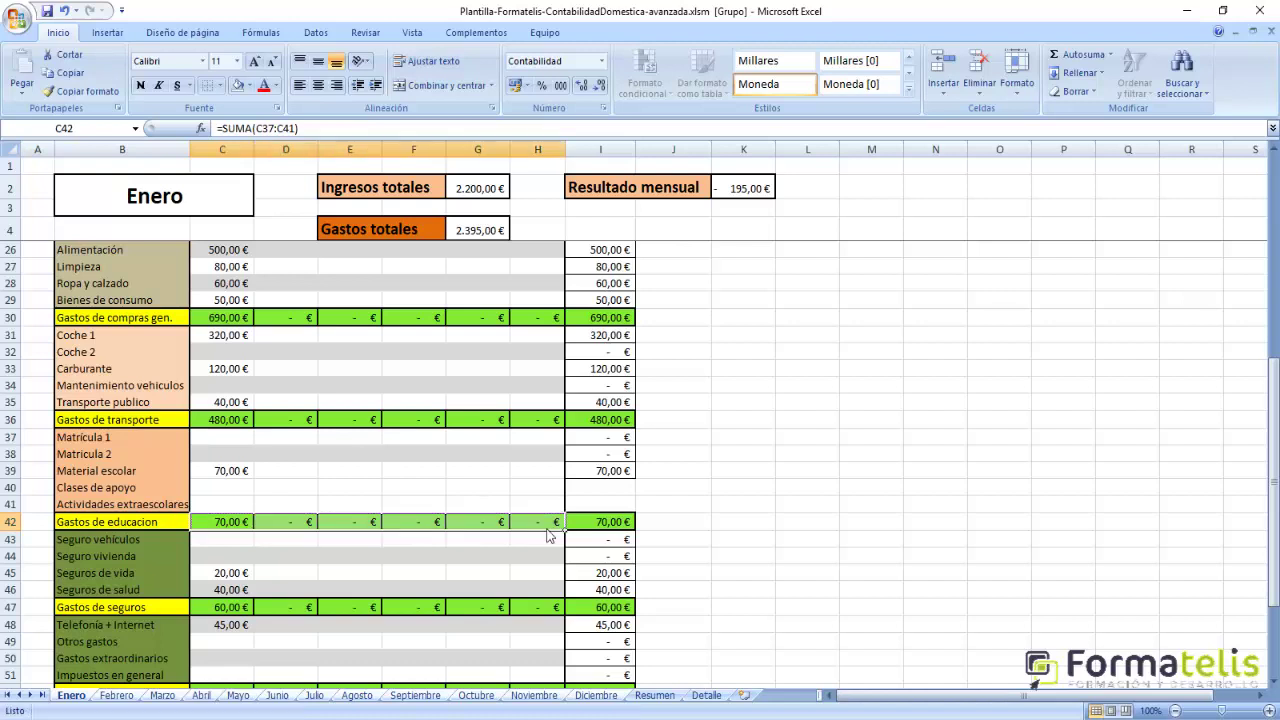
Fill the Material escolar row total formula from I39 down through Clases de apoyo and Actividades extraescolares to I41.
click(626, 476)
drag(641, 484, 636, 513)
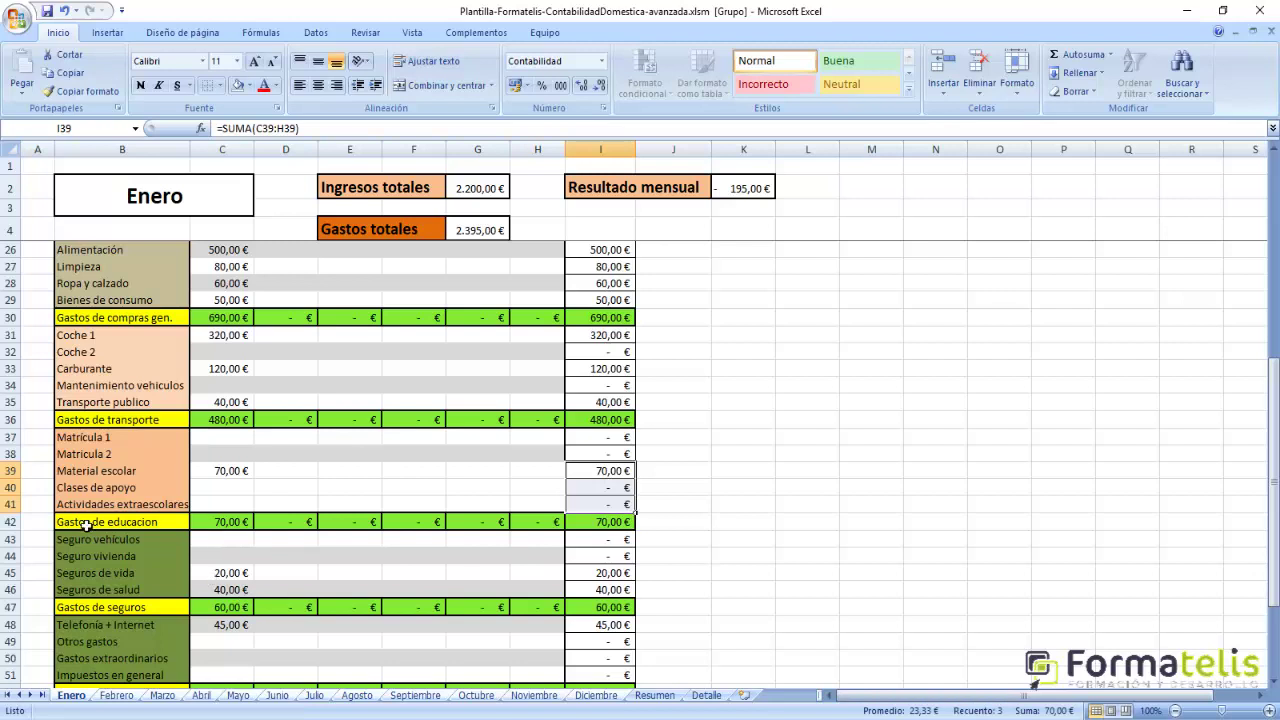
click(233, 487)
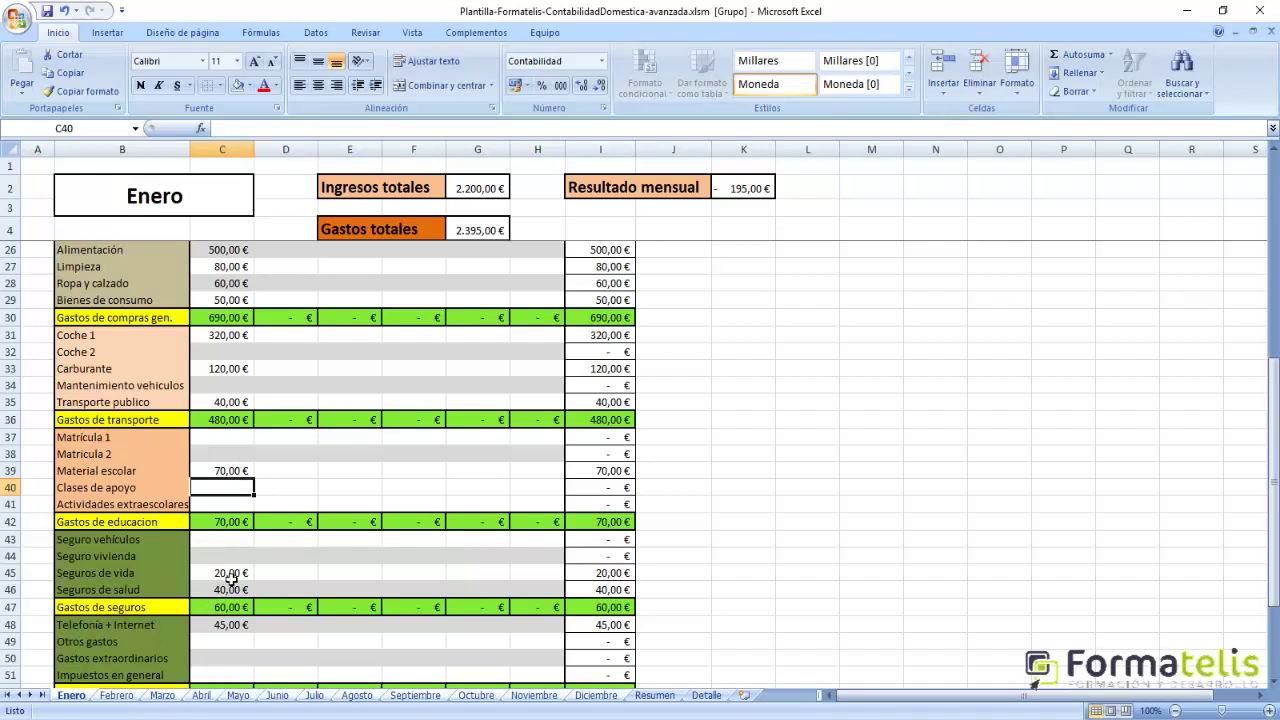
Examine the new category rows, subtotals and expense charts on the grouped Enero, Marzo and Abril sheets.
scroll(233, 578, down, 3)
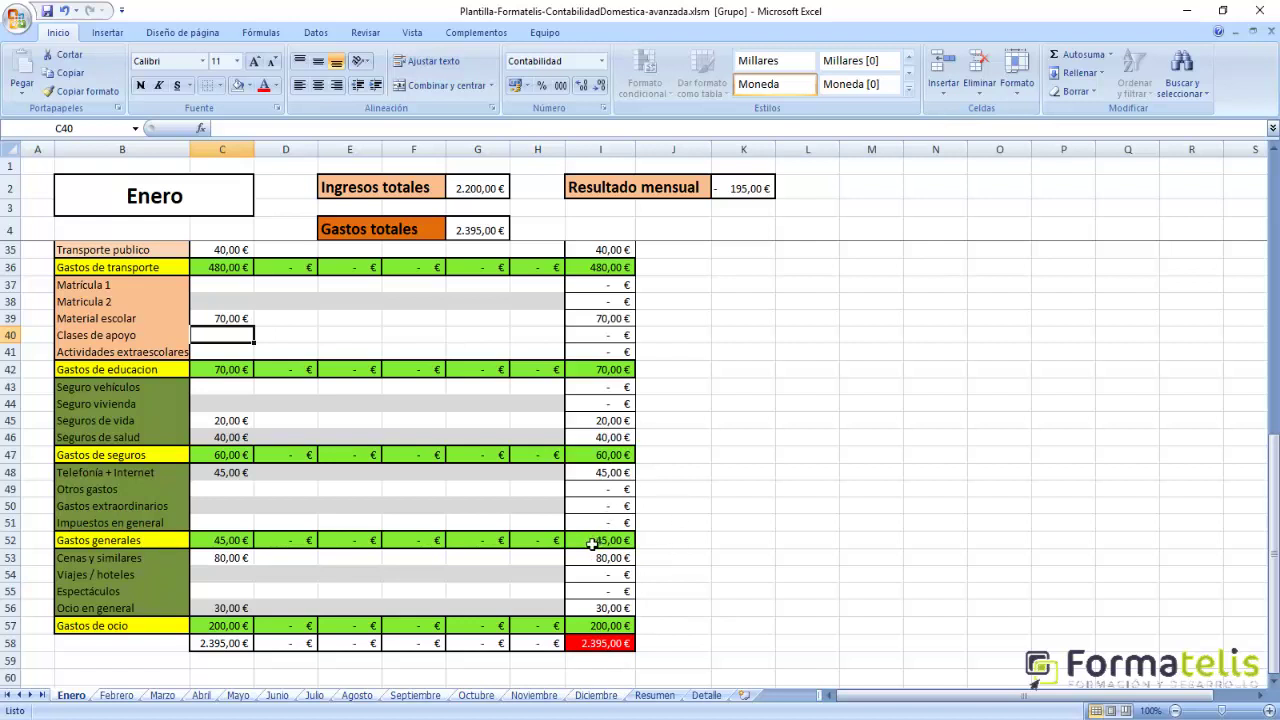
scroll(604, 608, up, 4)
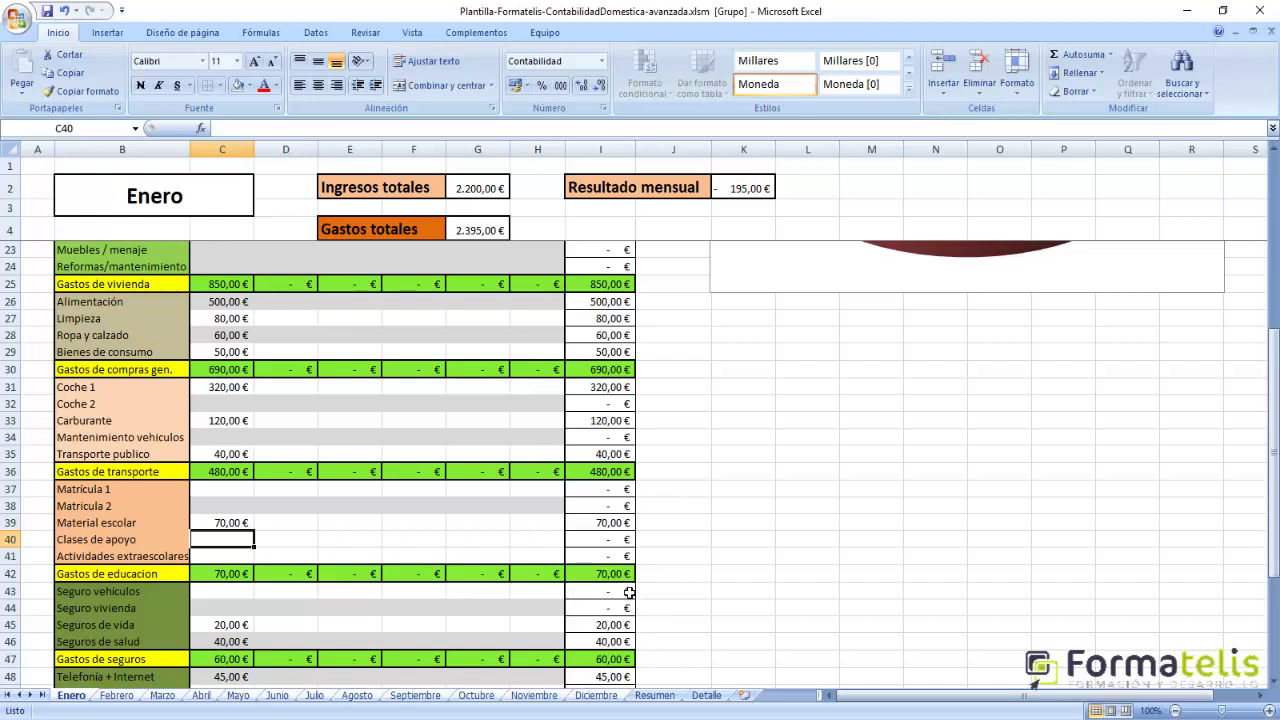
drag(1273, 492, 1273, 465)
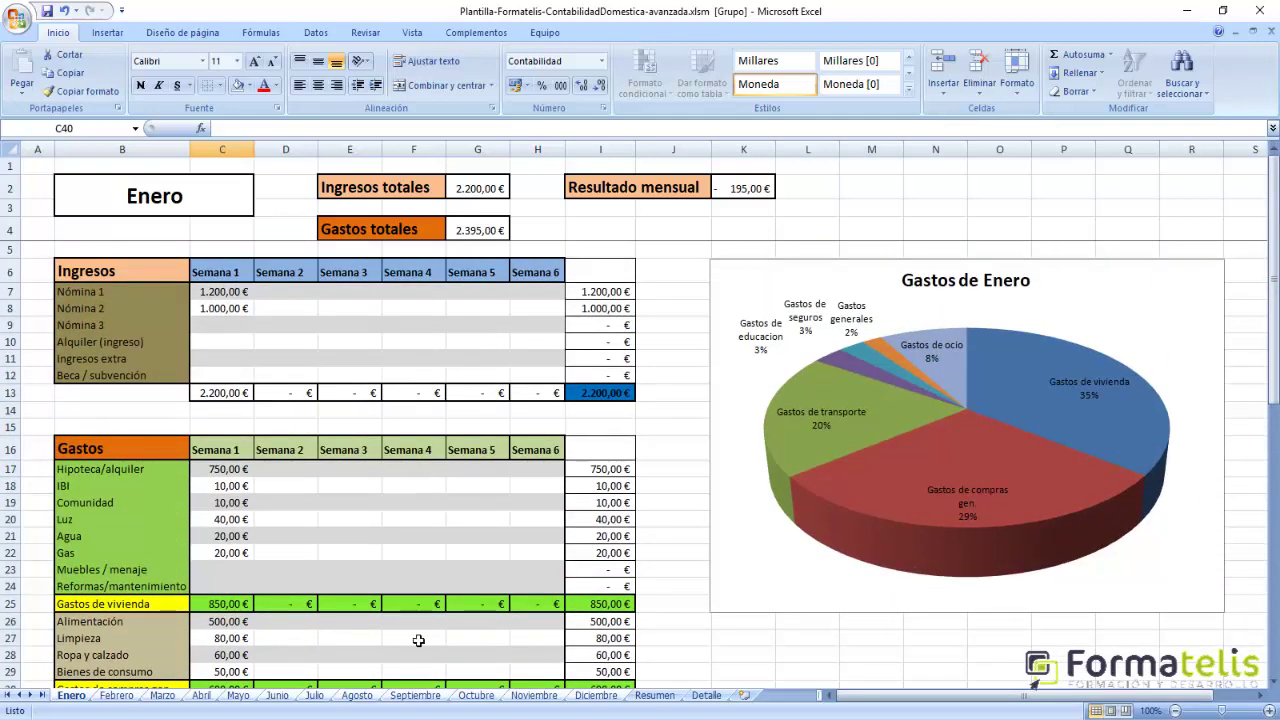
scroll(556, 557, down, 2)
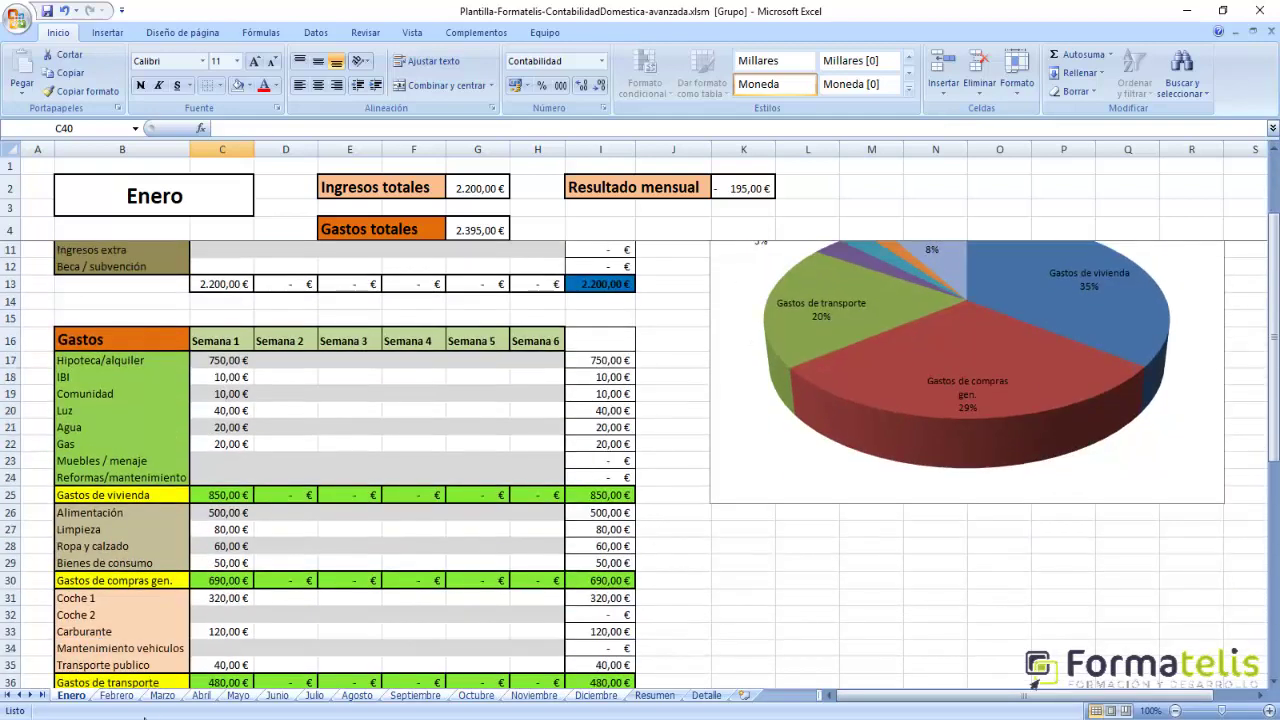
click(120, 697)
click(164, 698)
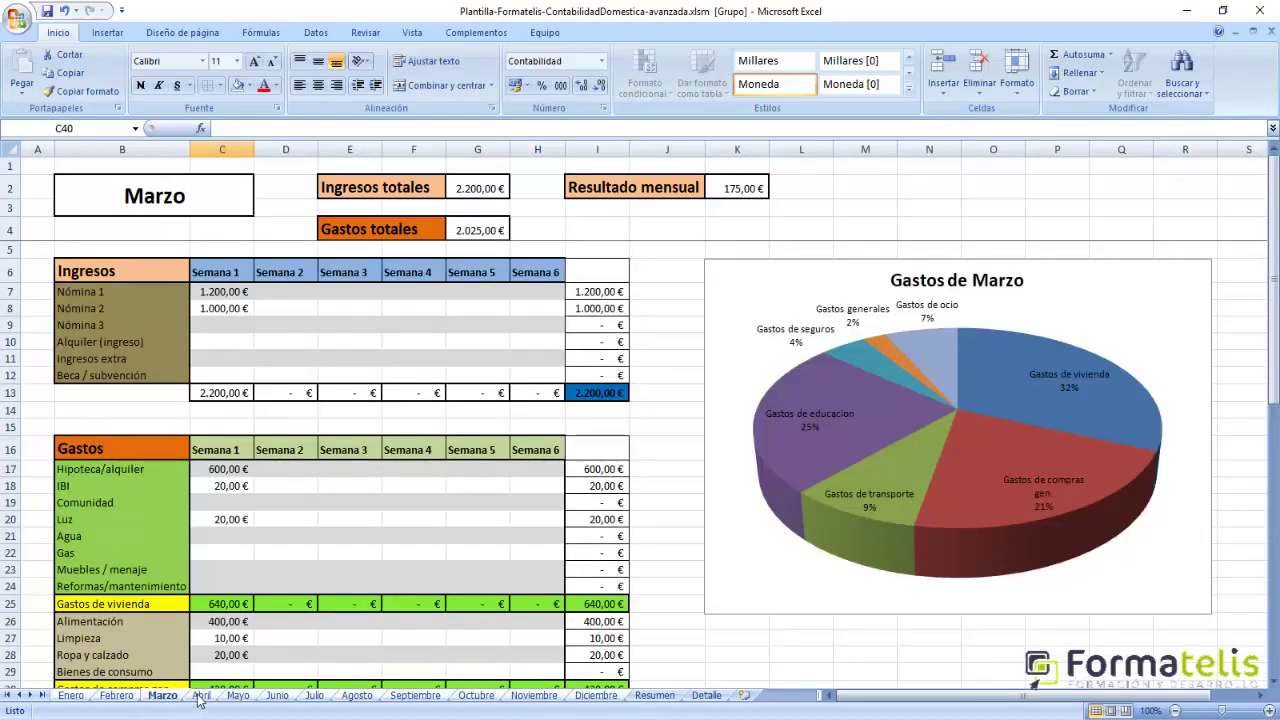
scroll(224, 547, down, 2)
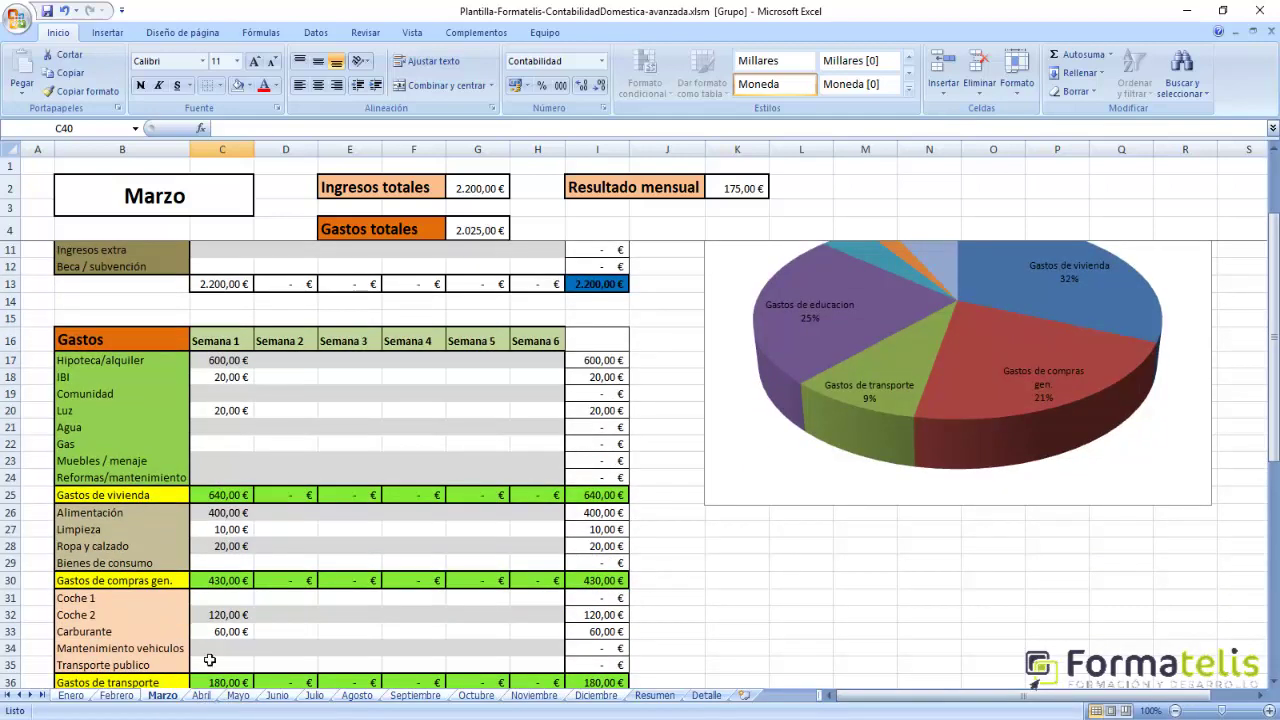
scroll(210, 660, down, 3)
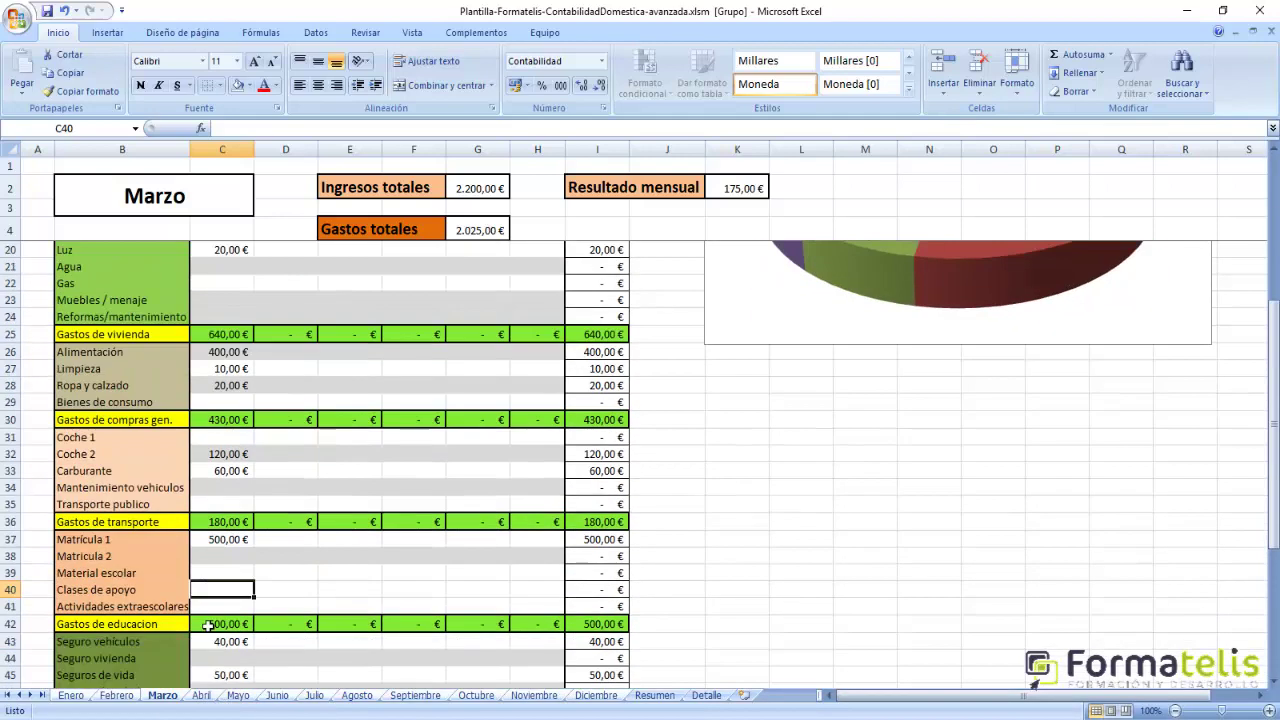
click(226, 699)
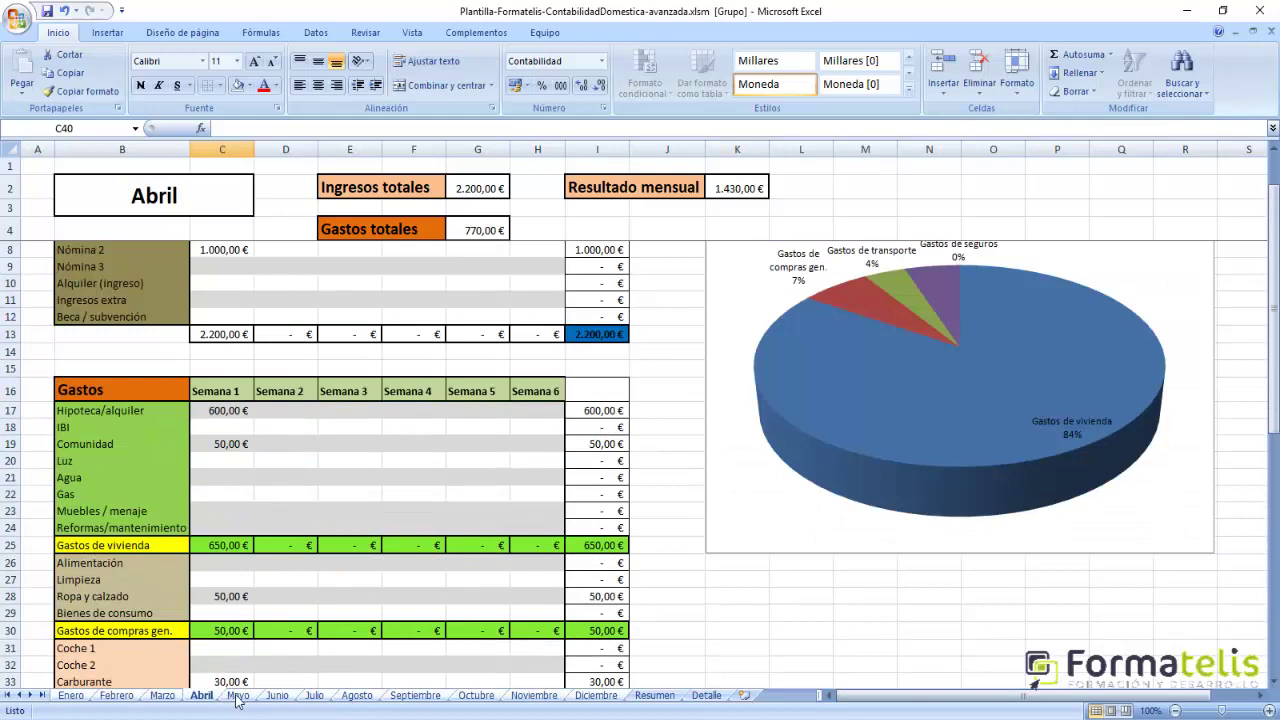
scroll(383, 517, down, 4)
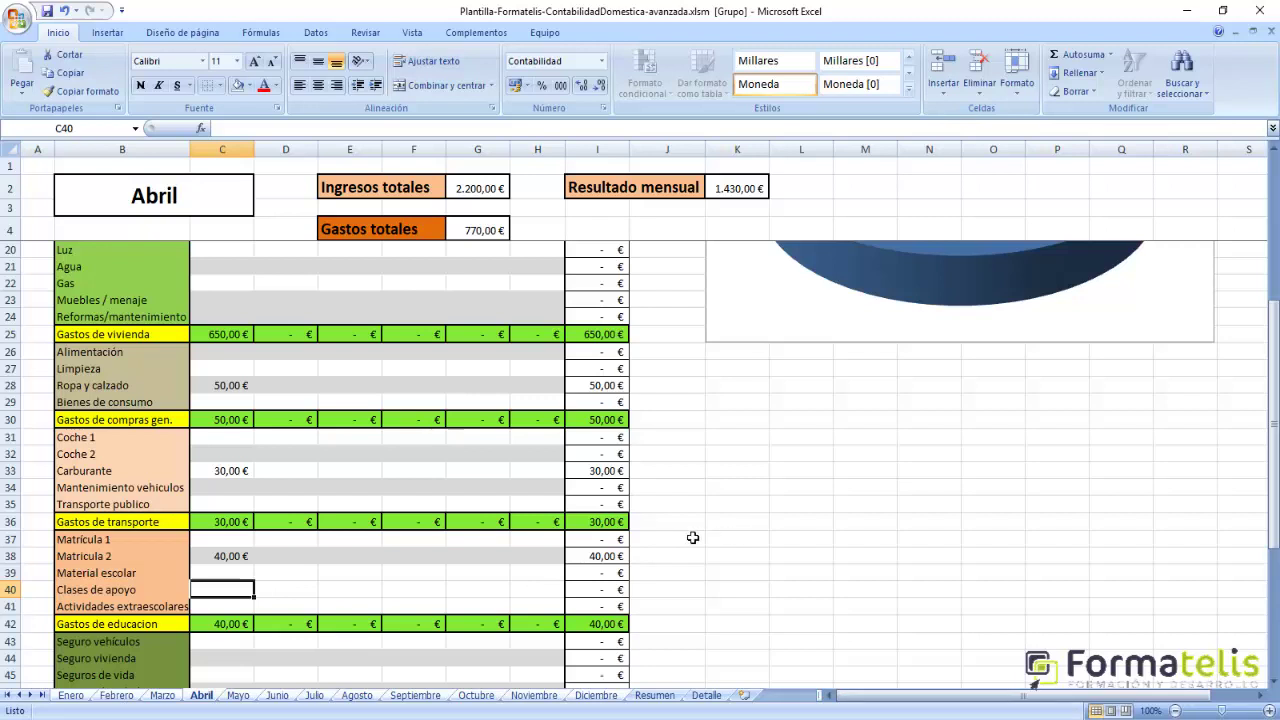
scroll(799, 526, up, 2)
scroll(799, 526, up, 3)
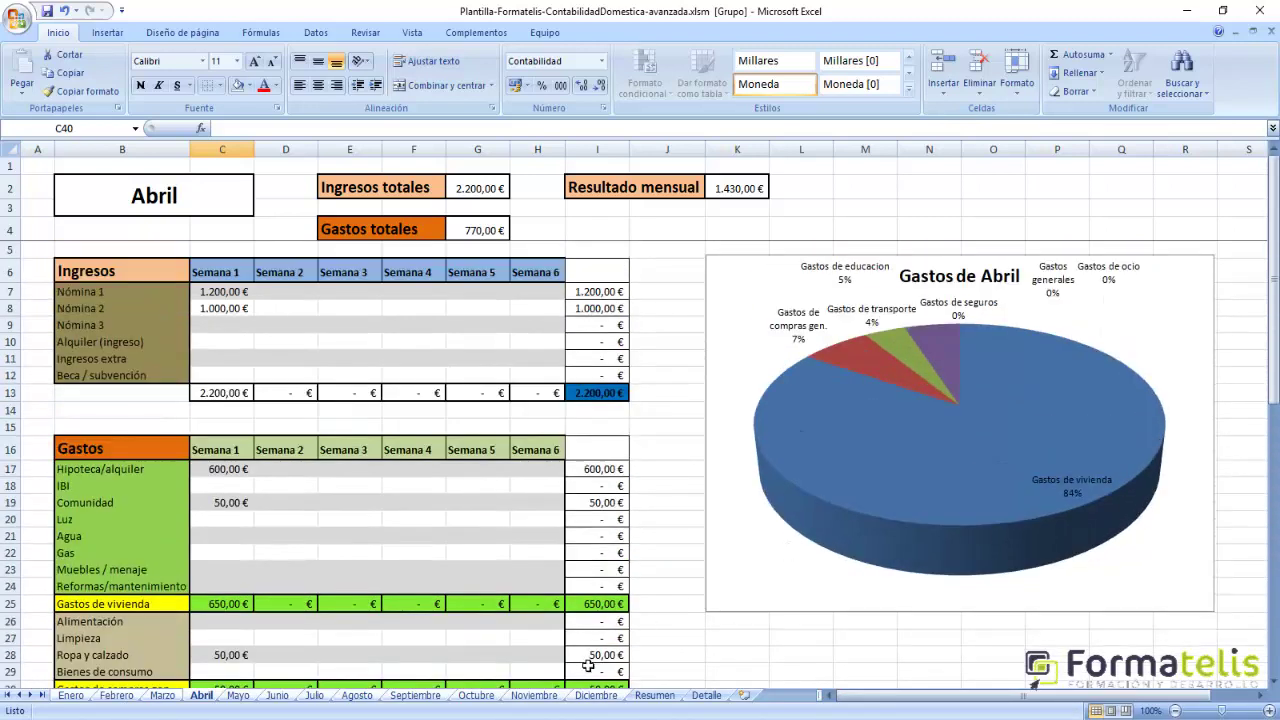
Review the annual summary on the Detalle sheet and the expense rows on Febrero, and return to the Enero sheet.
click(651, 697)
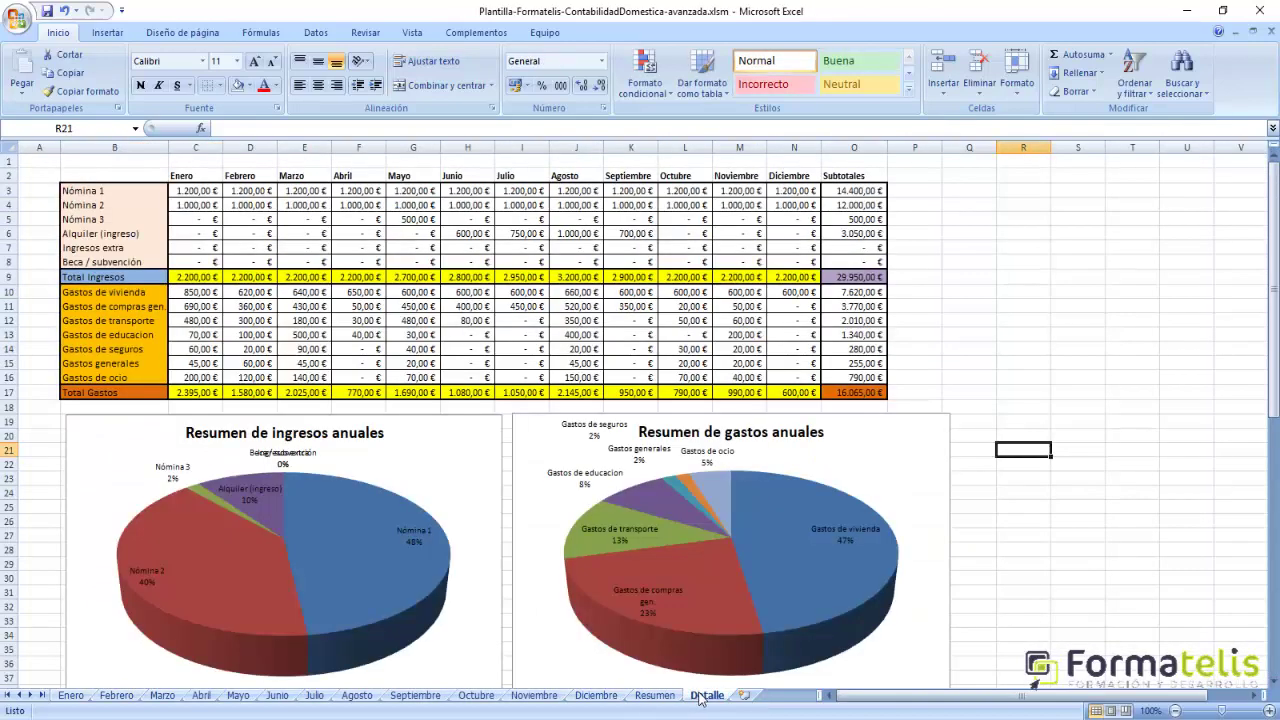
click(703, 696)
scroll(643, 628, down, 1)
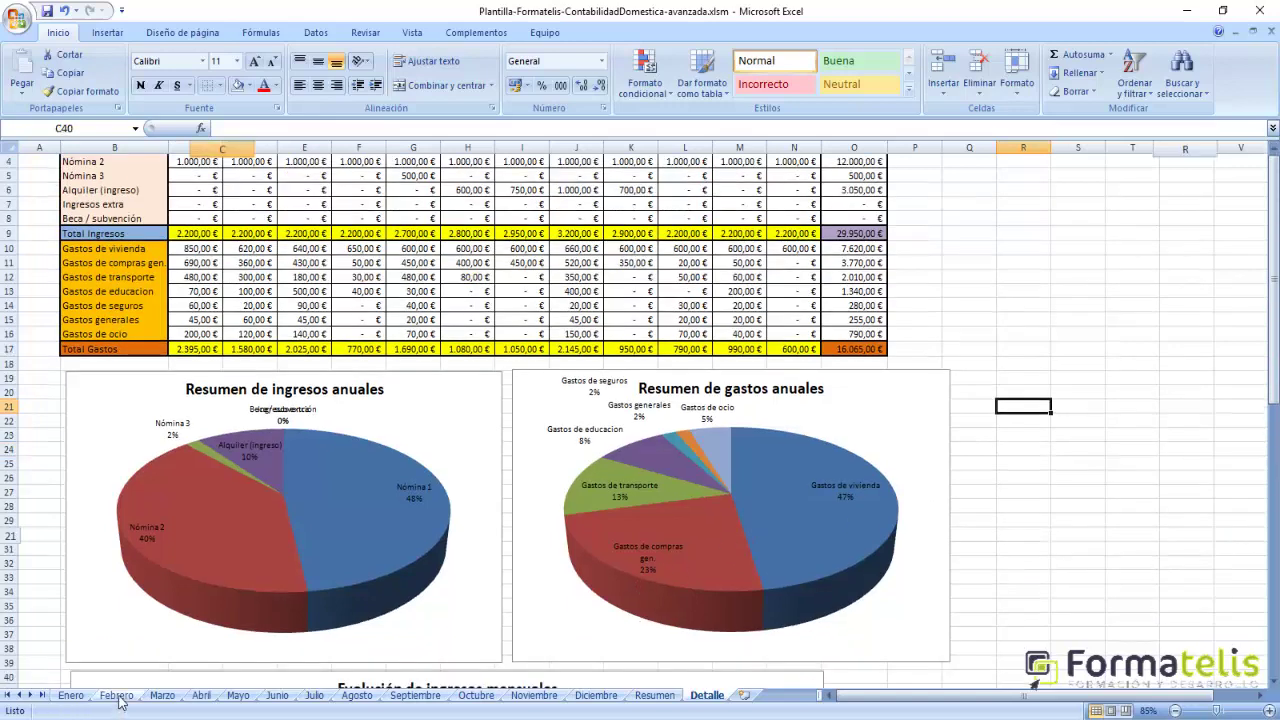
click(116, 695)
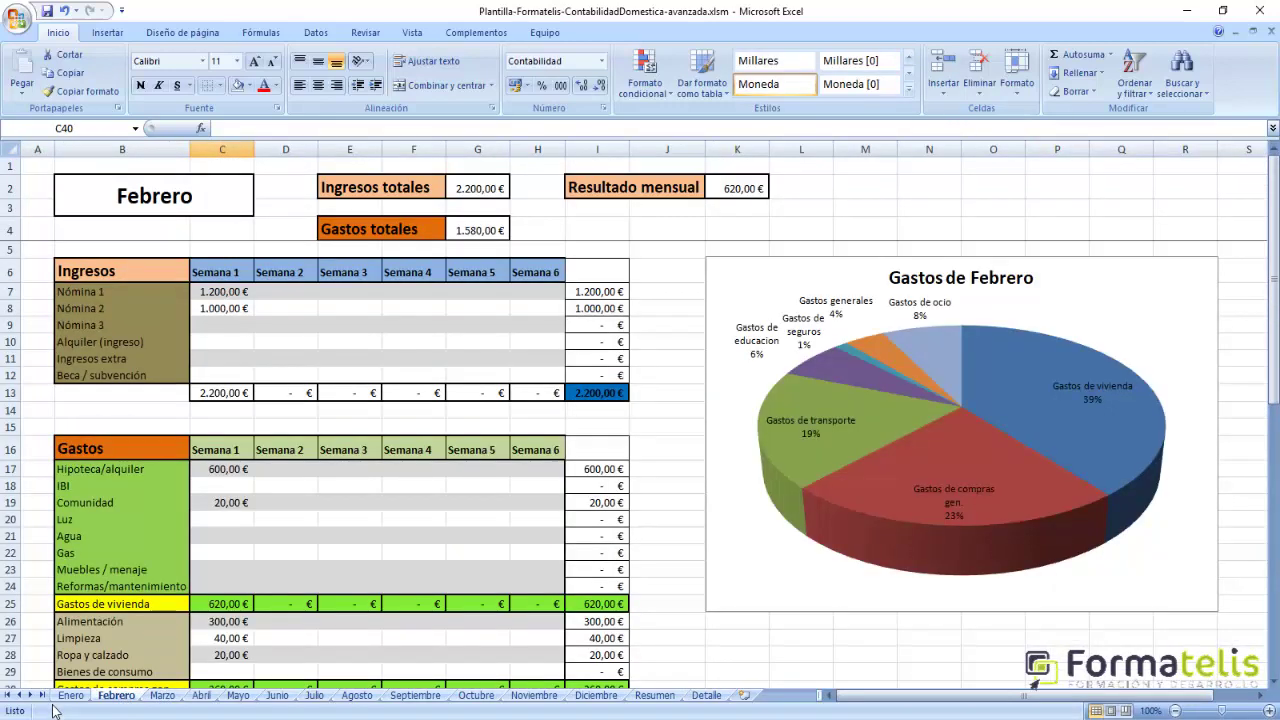
scroll(220, 505, down, 9)
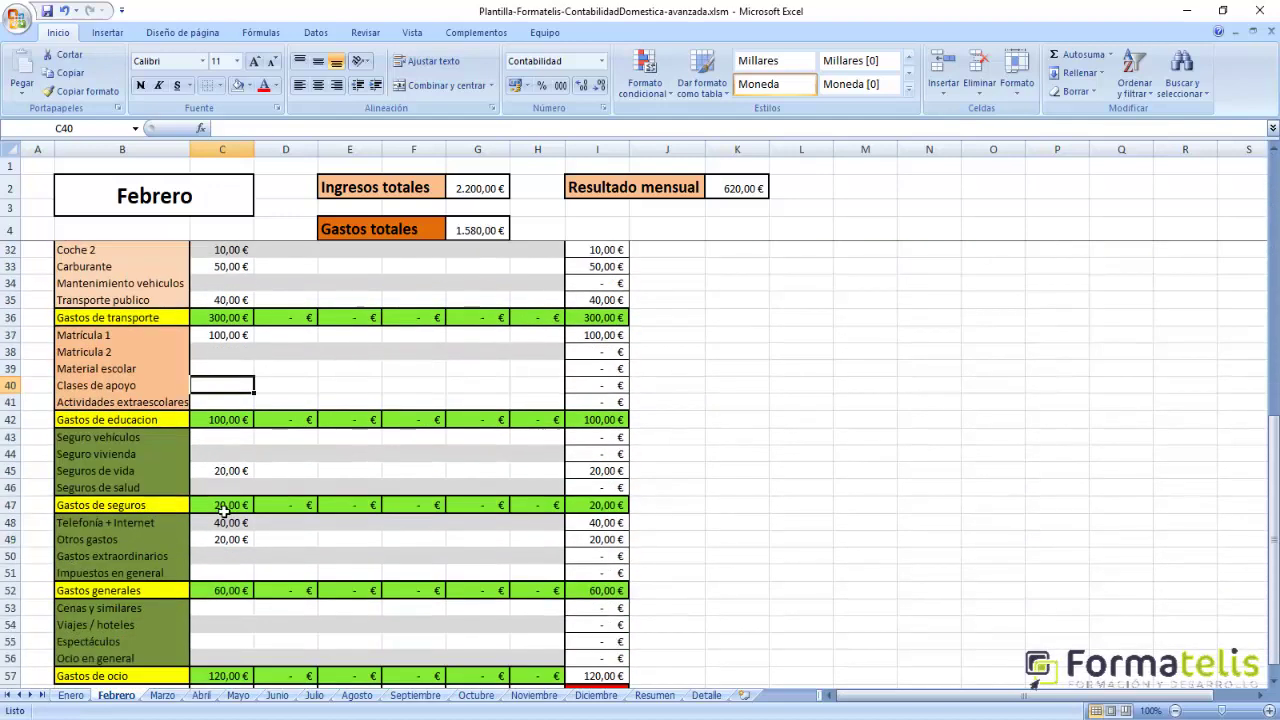
scroll(228, 510, up, 9)
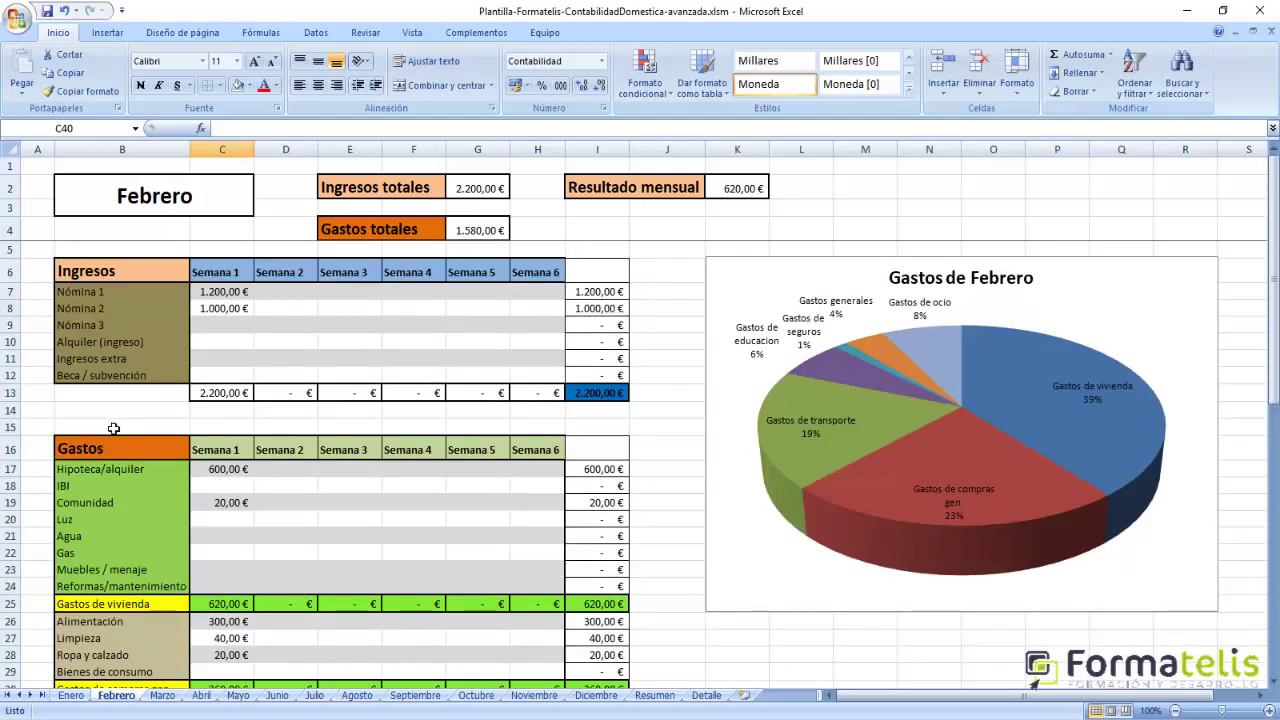
click(71, 695)
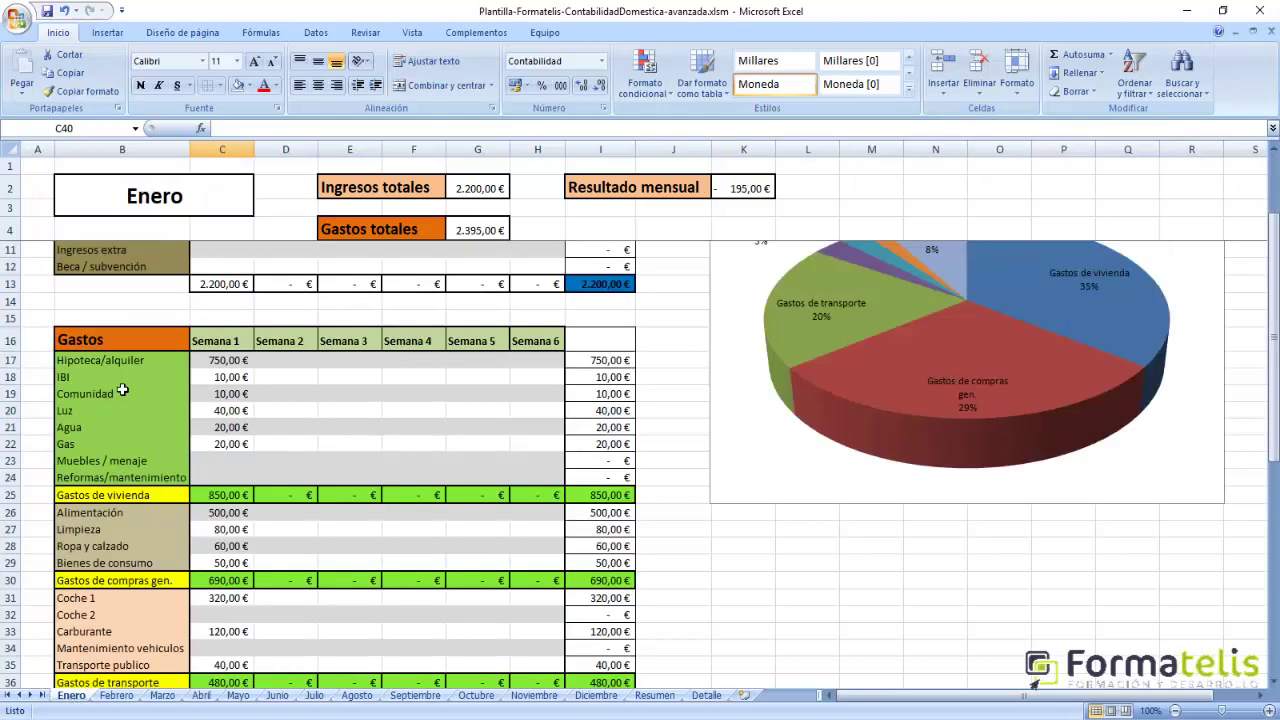
scroll(122, 390, up, 2)
click(115, 426)
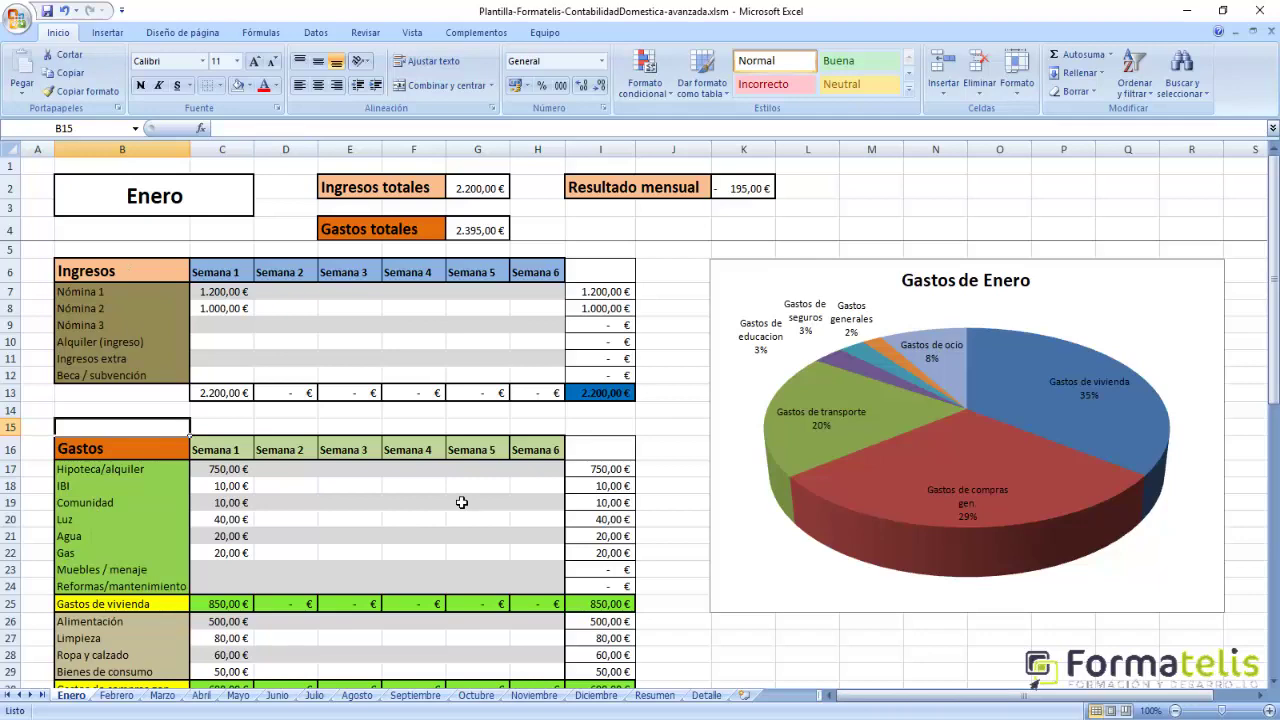
Enter the test value 2 in B15 on Enero, and check whether it appears on the sheets from Febrero to Septiembre.
key(Down)
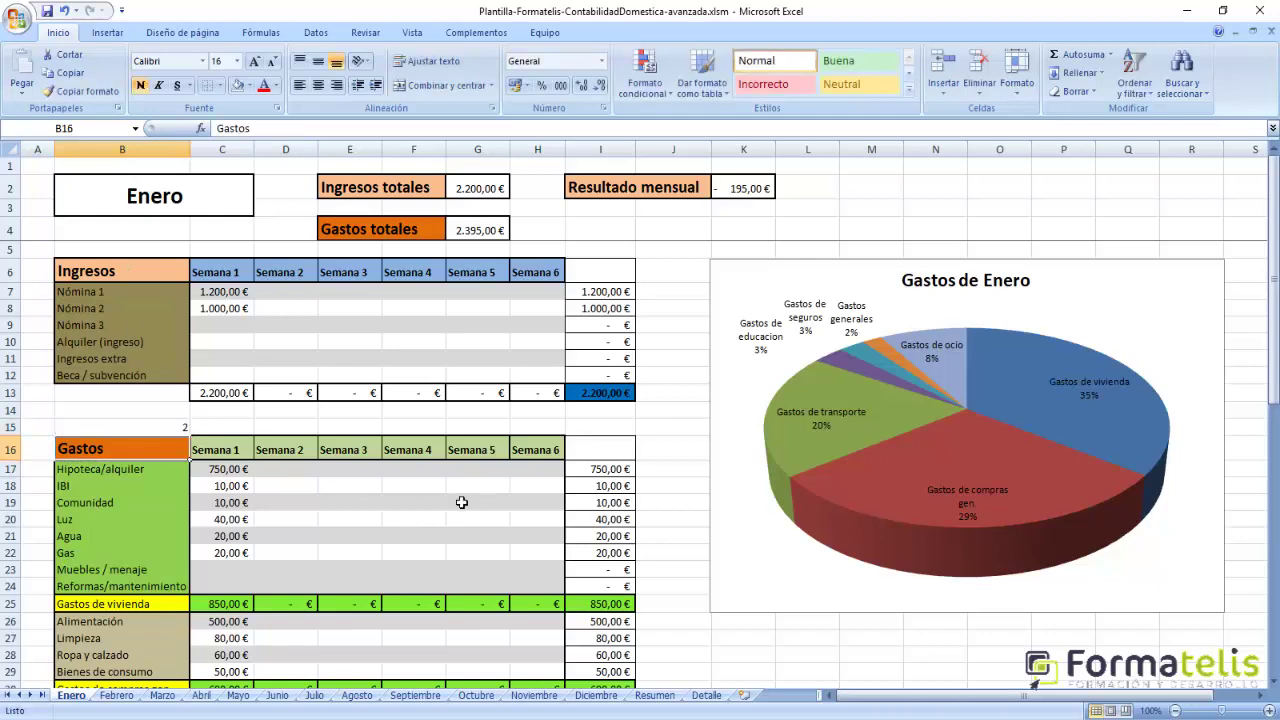
click(116, 697)
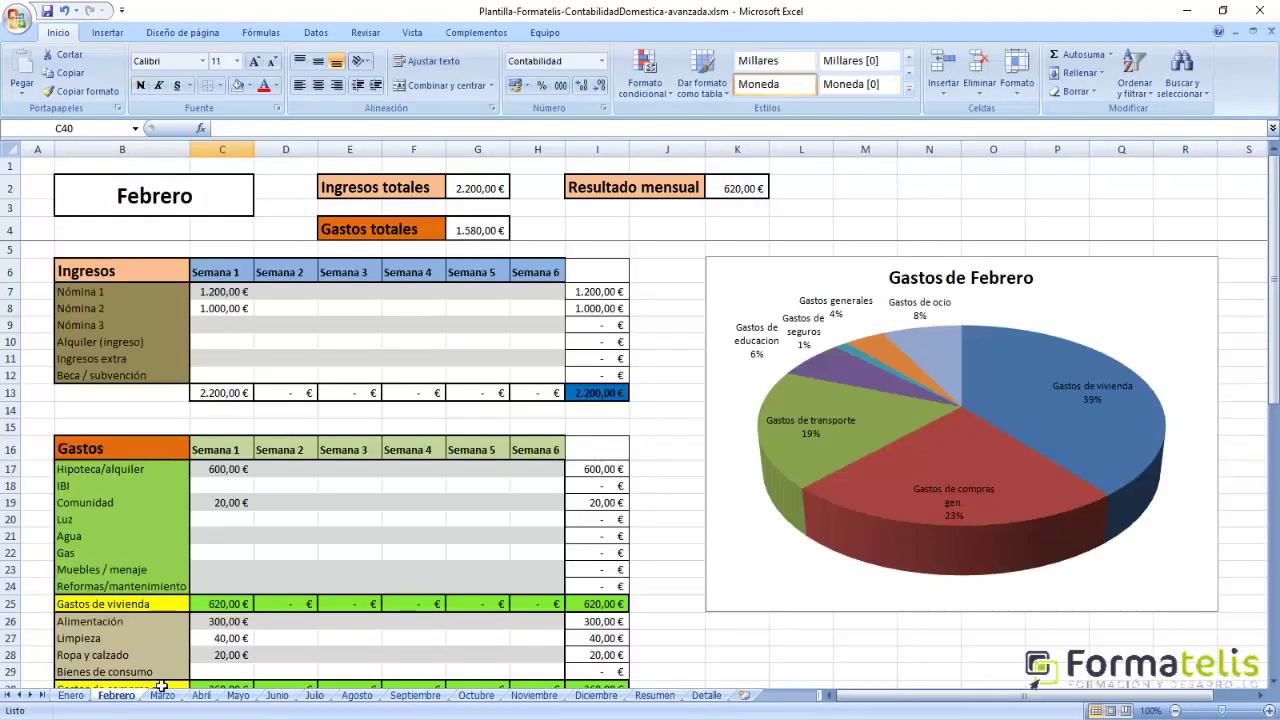
click(162, 695)
scroll(200, 700, up, 5)
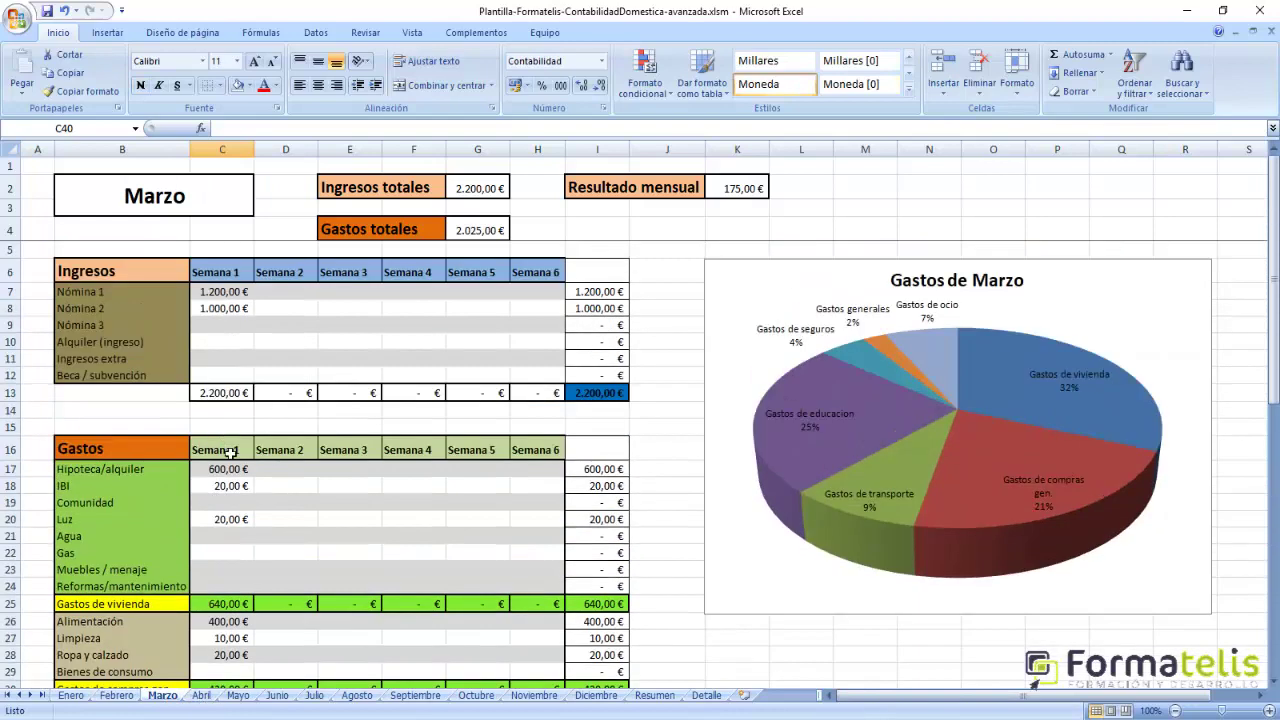
click(203, 696)
click(238, 696)
click(278, 696)
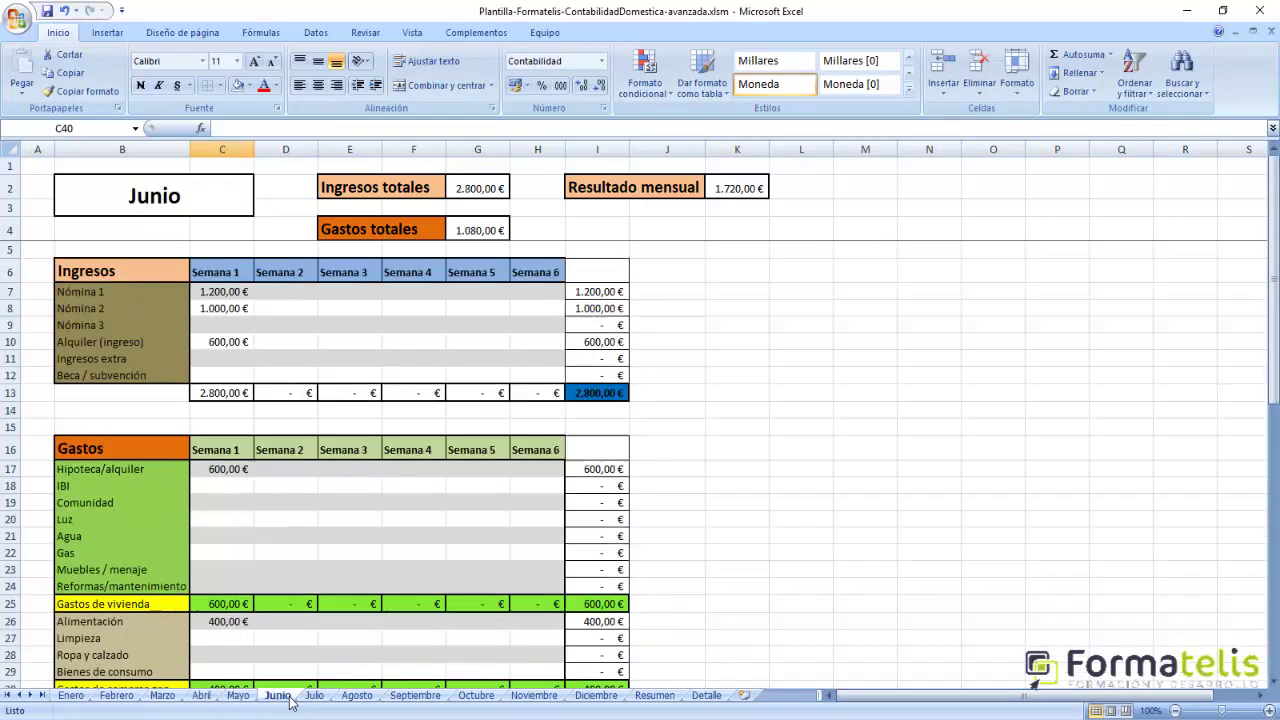
click(314, 696)
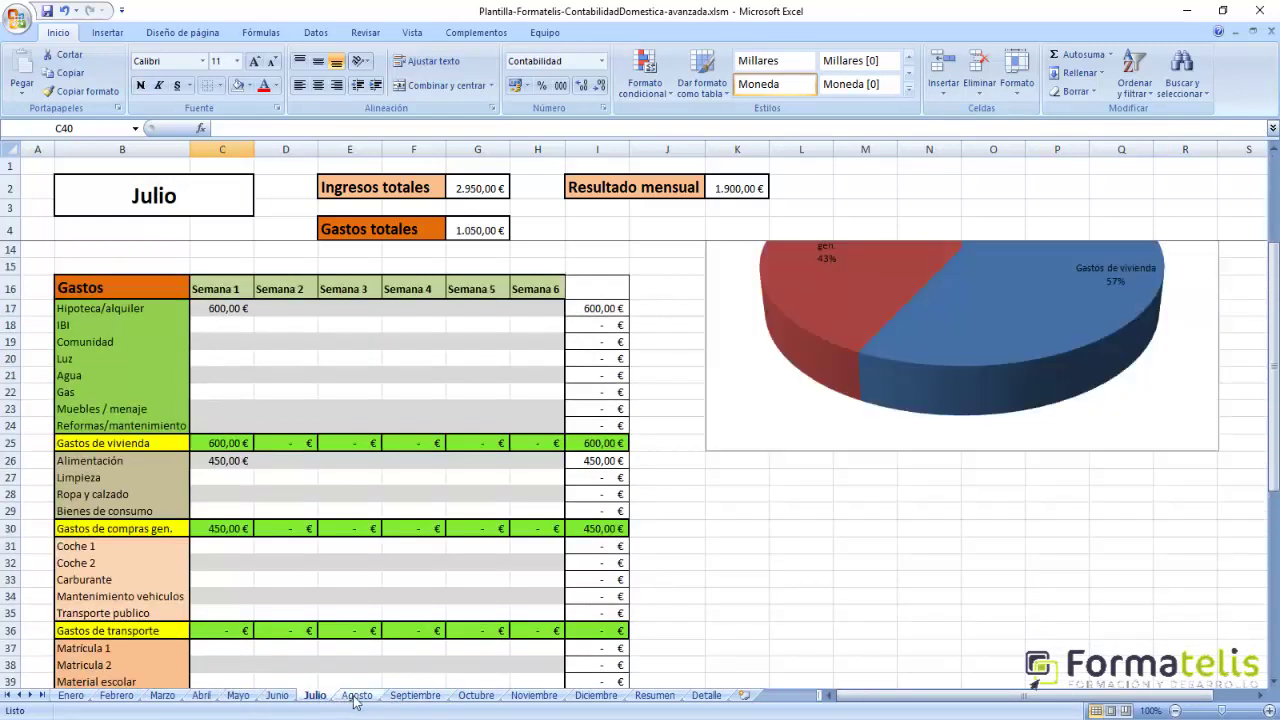
click(357, 696)
key(ctrl+Page_Down)
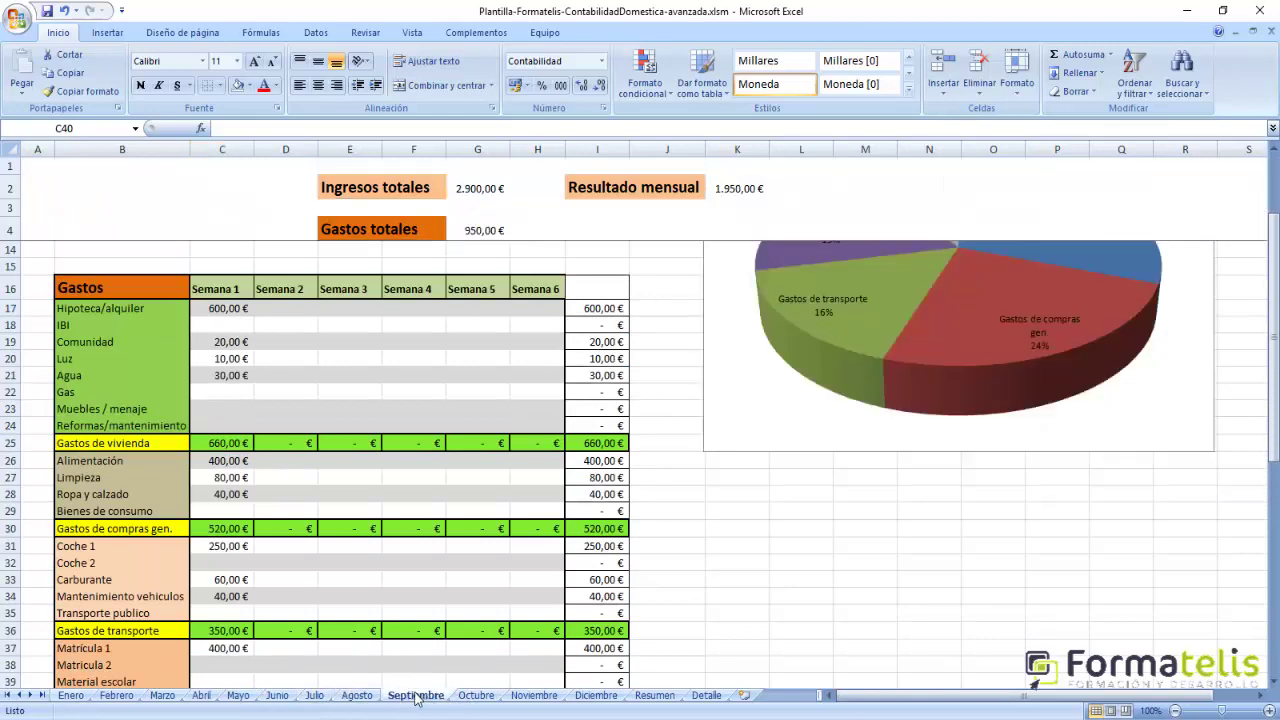
click(71, 696)
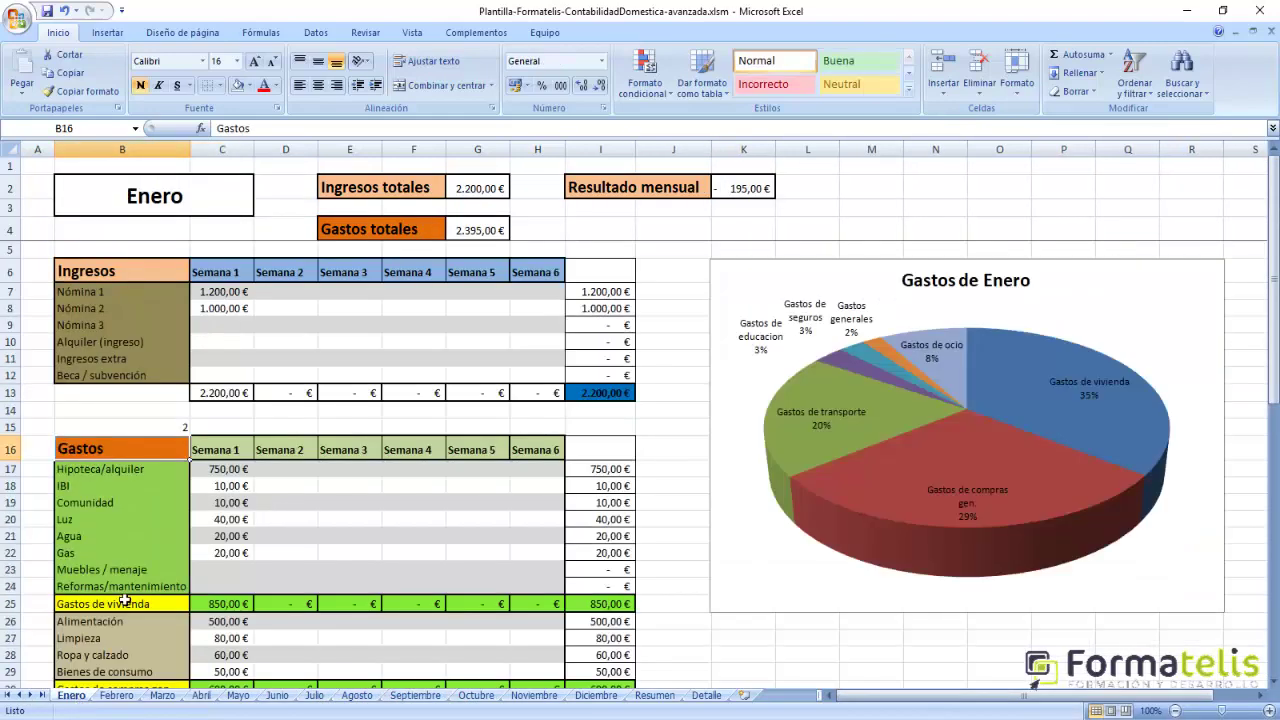
Clear the test value from cell B15 on the Enero sheet.
click(163, 428)
text(2)
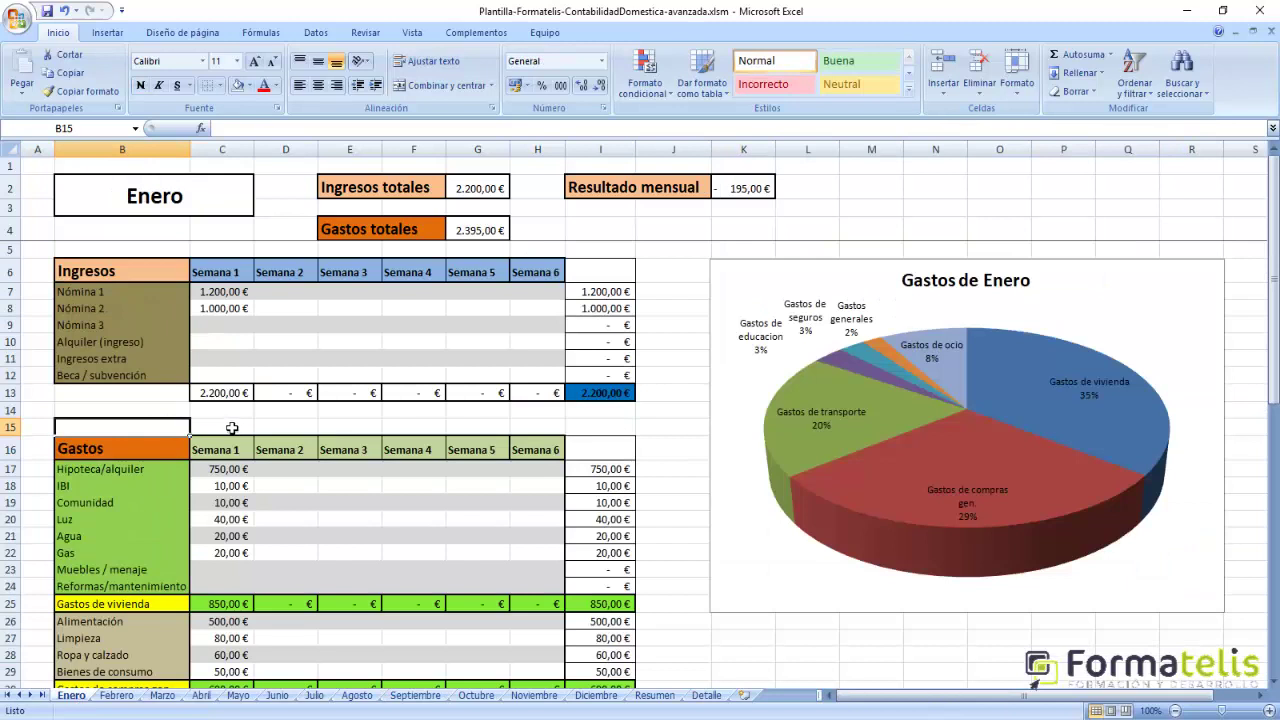
click(430, 452)
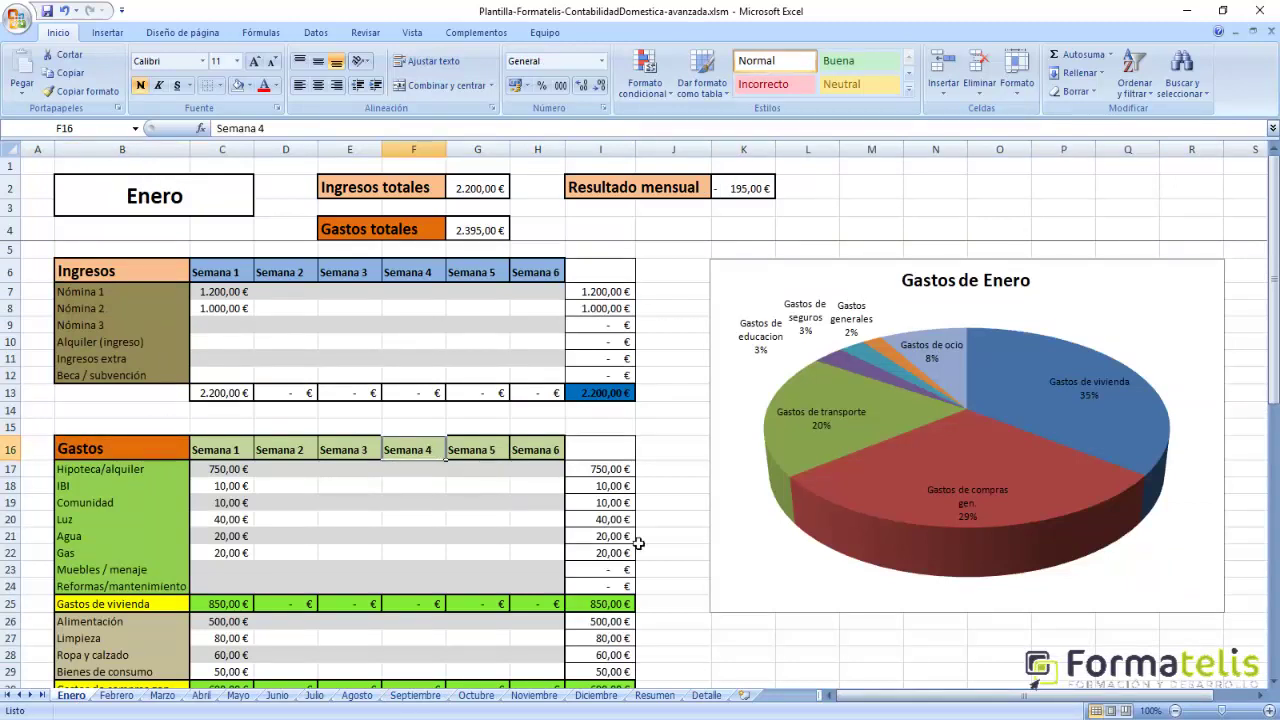
click(678, 520)
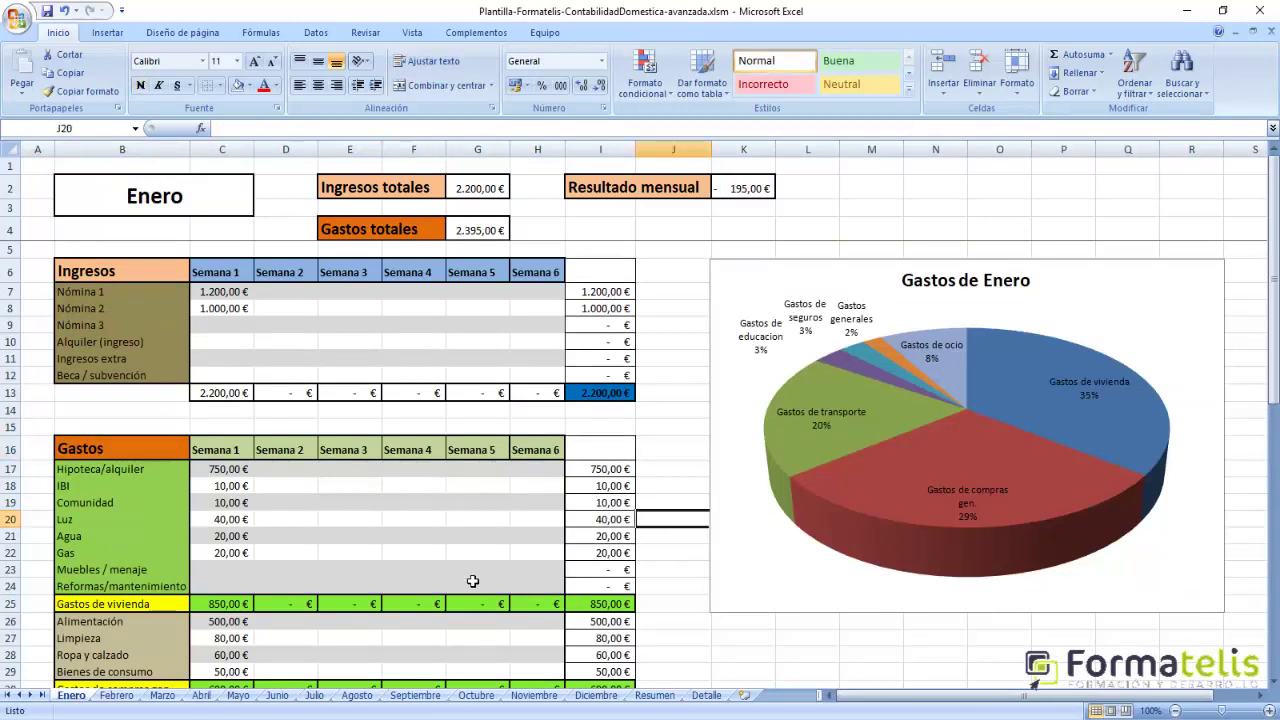
On the Resumen sheet, enter the heading Promedios in B31 below the Resultados block and make it bold.
click(655, 695)
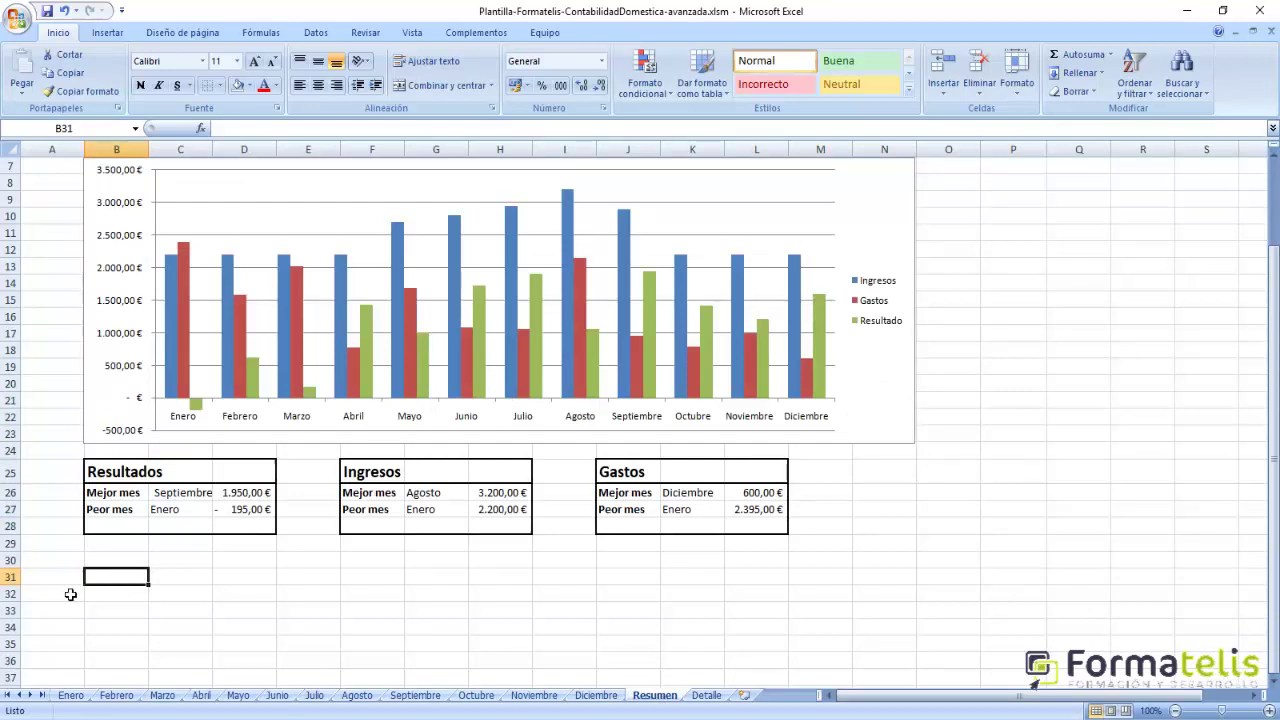
scroll(600, 545, up, 2)
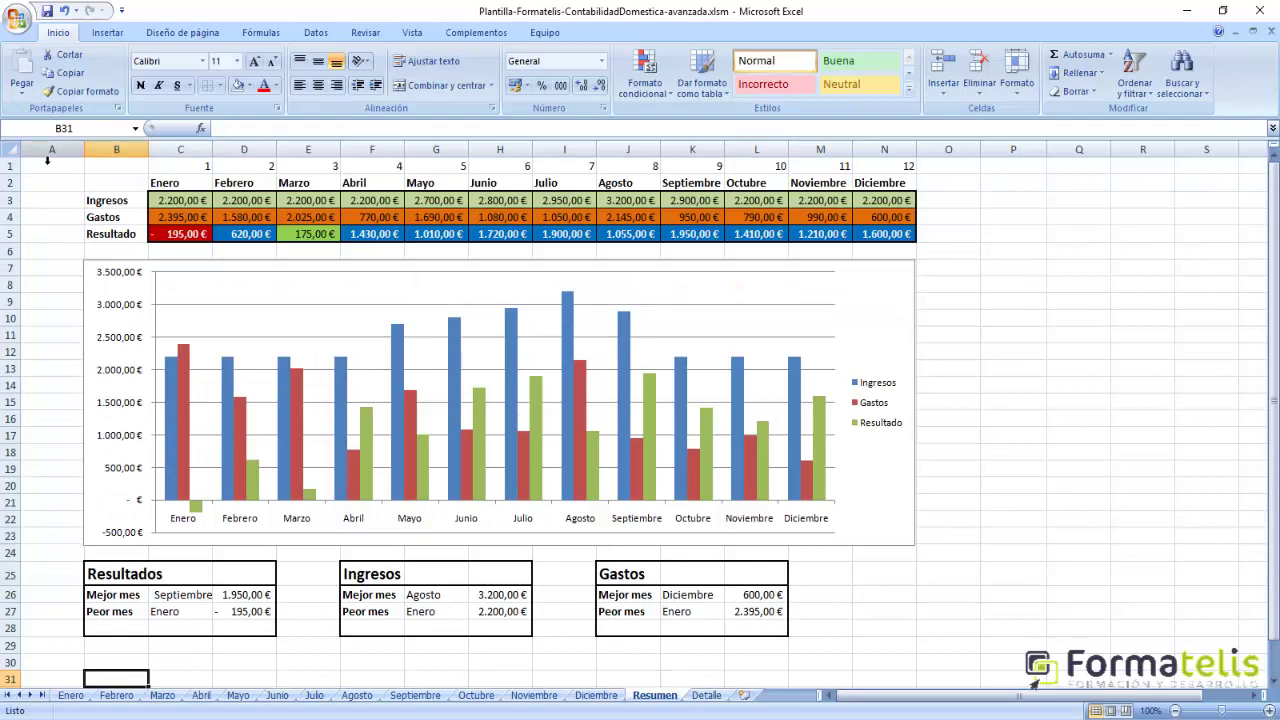
scroll(107, 280, down, 3)
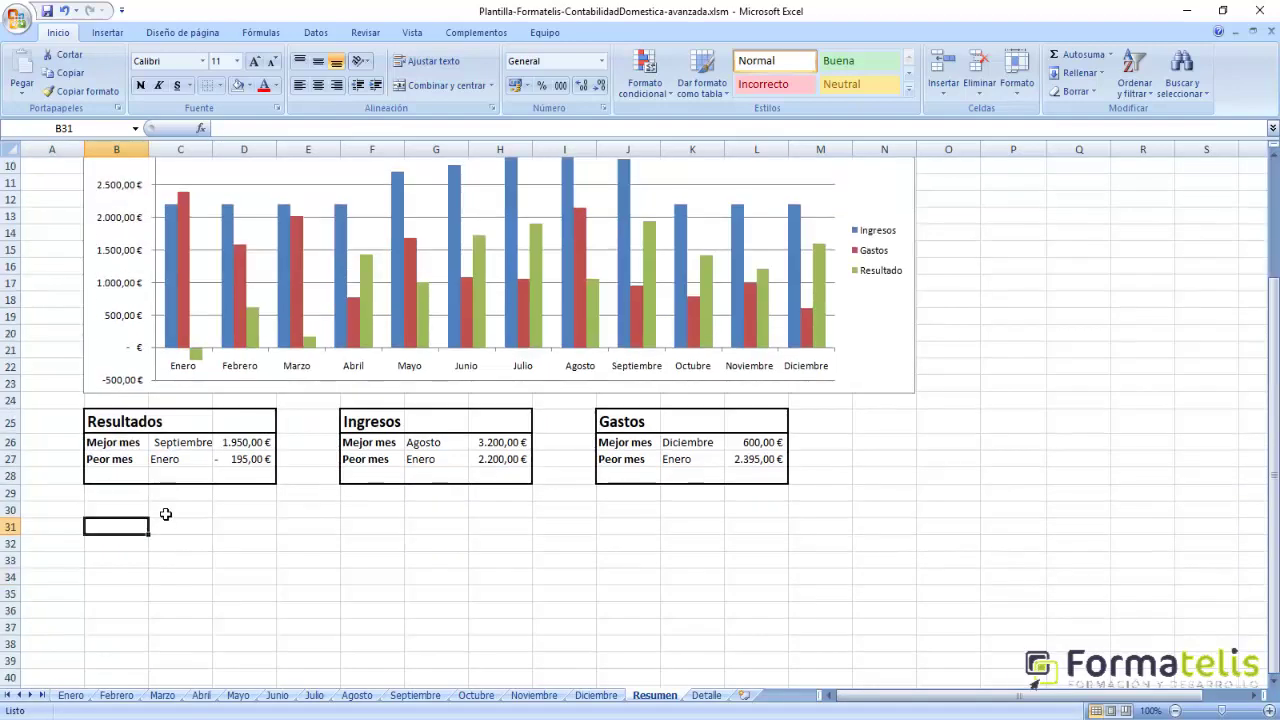
scroll(160, 522, up, 1)
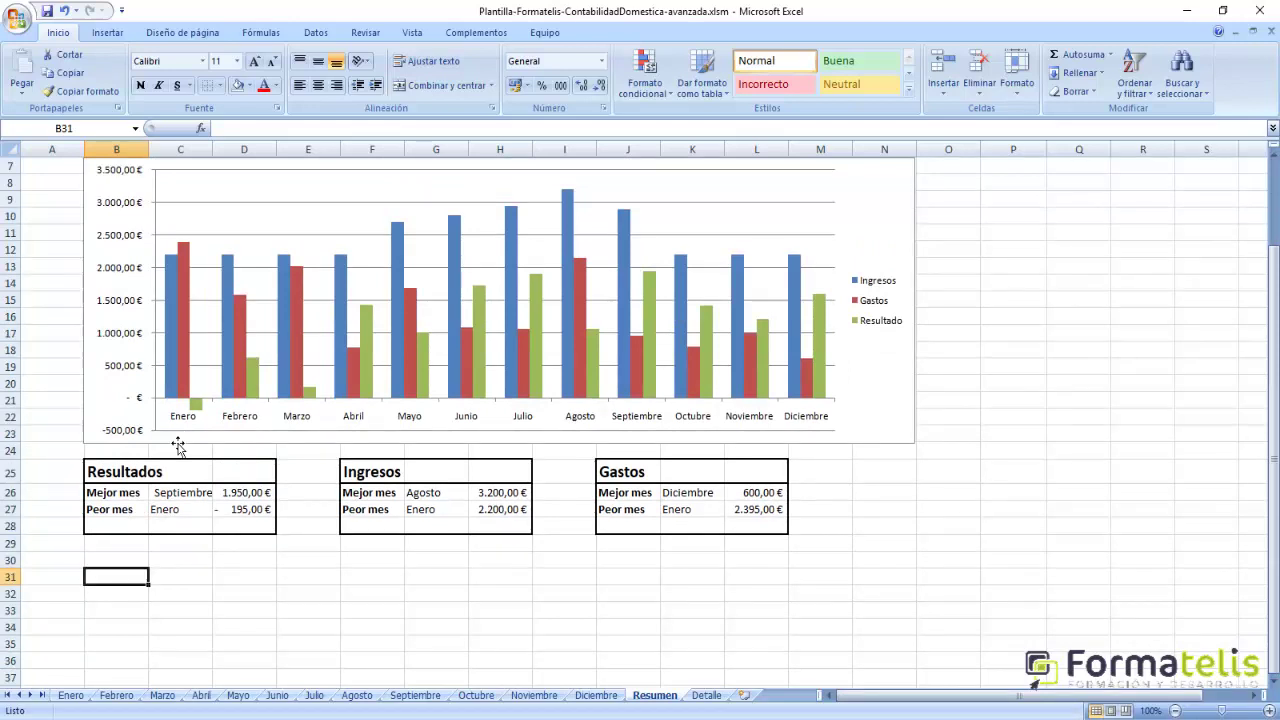
text(Promedios)
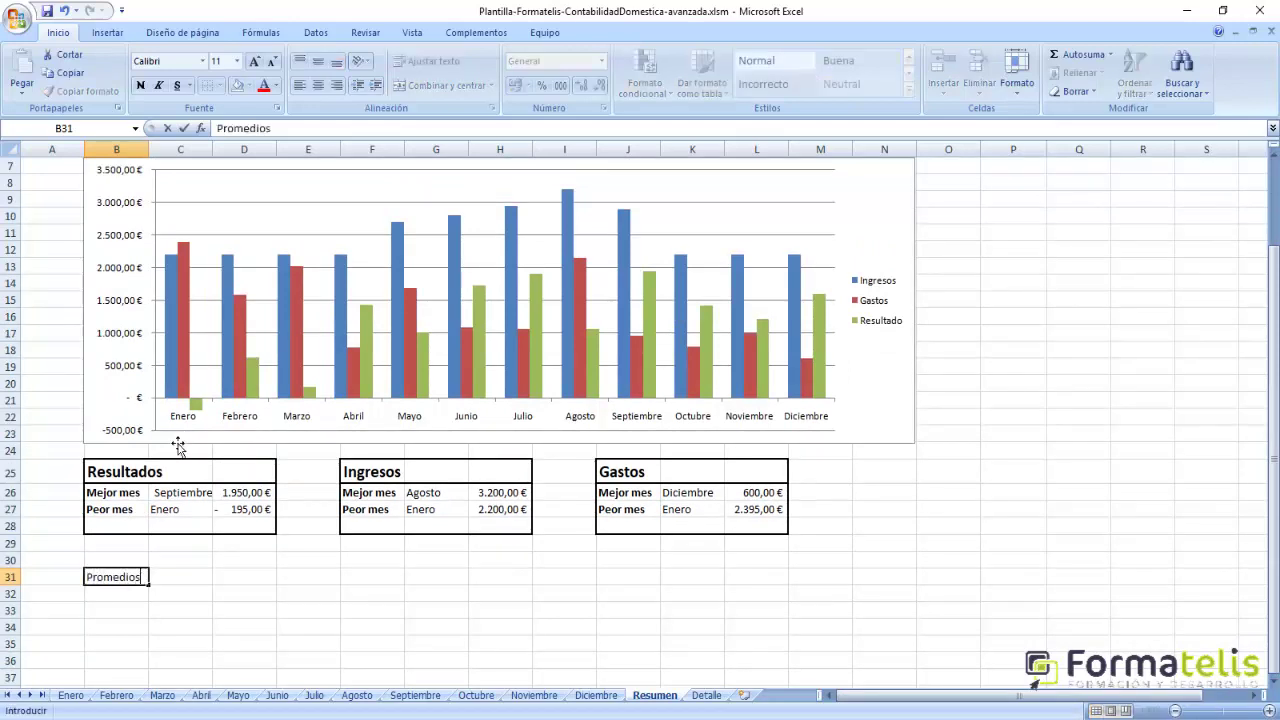
key(Return)
click(115, 580)
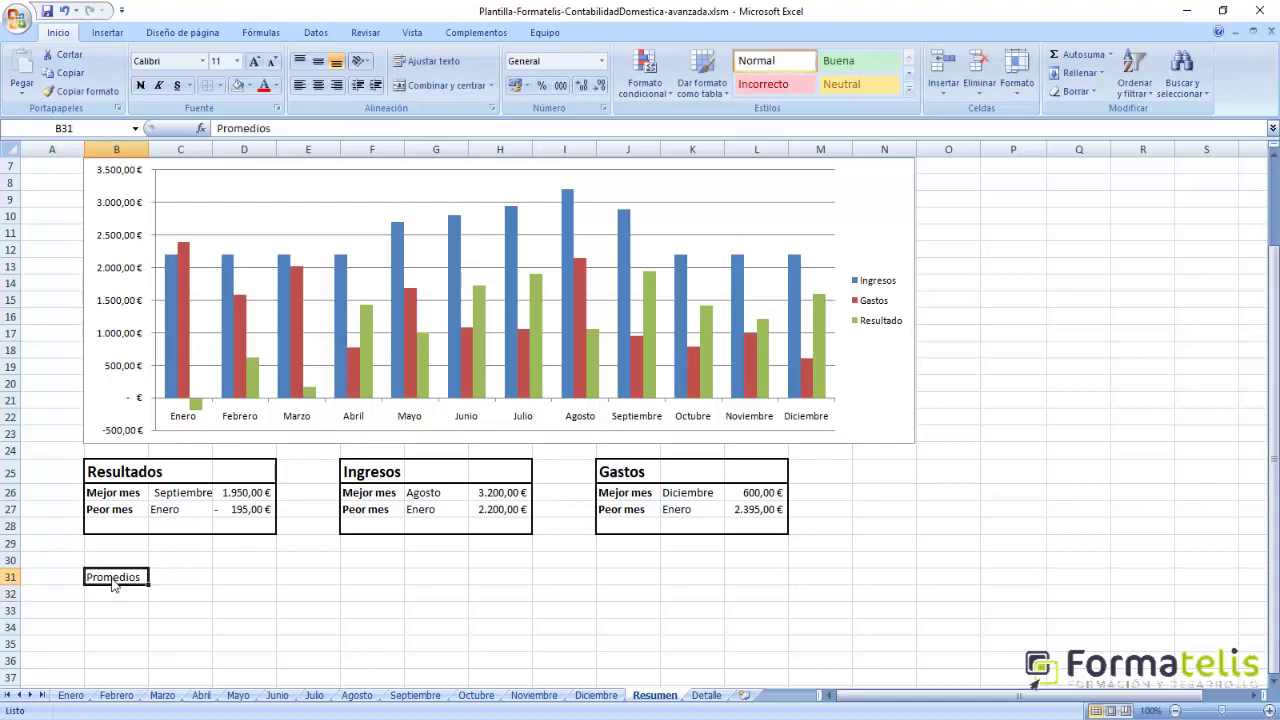
key(ctrl+b)
Copy the formatting of the Resultados heading in B25 onto the Promedios heading in B31.
click(143, 479)
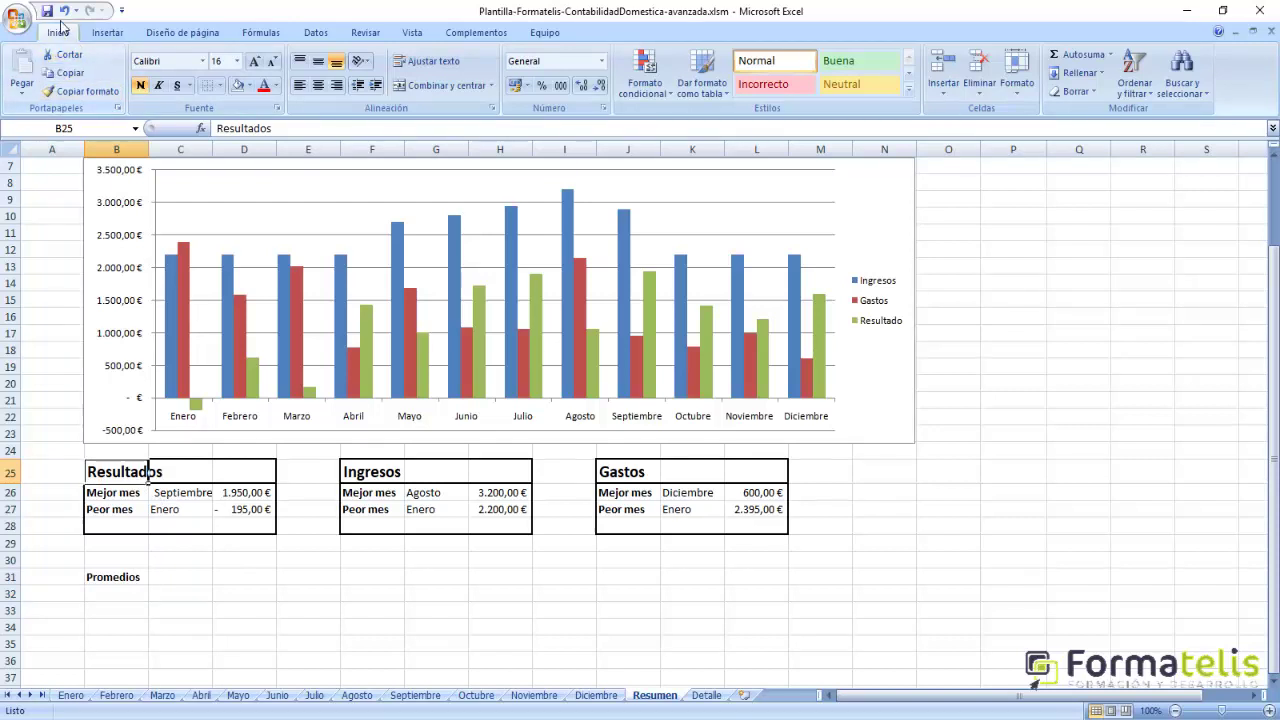
click(67, 94)
click(95, 580)
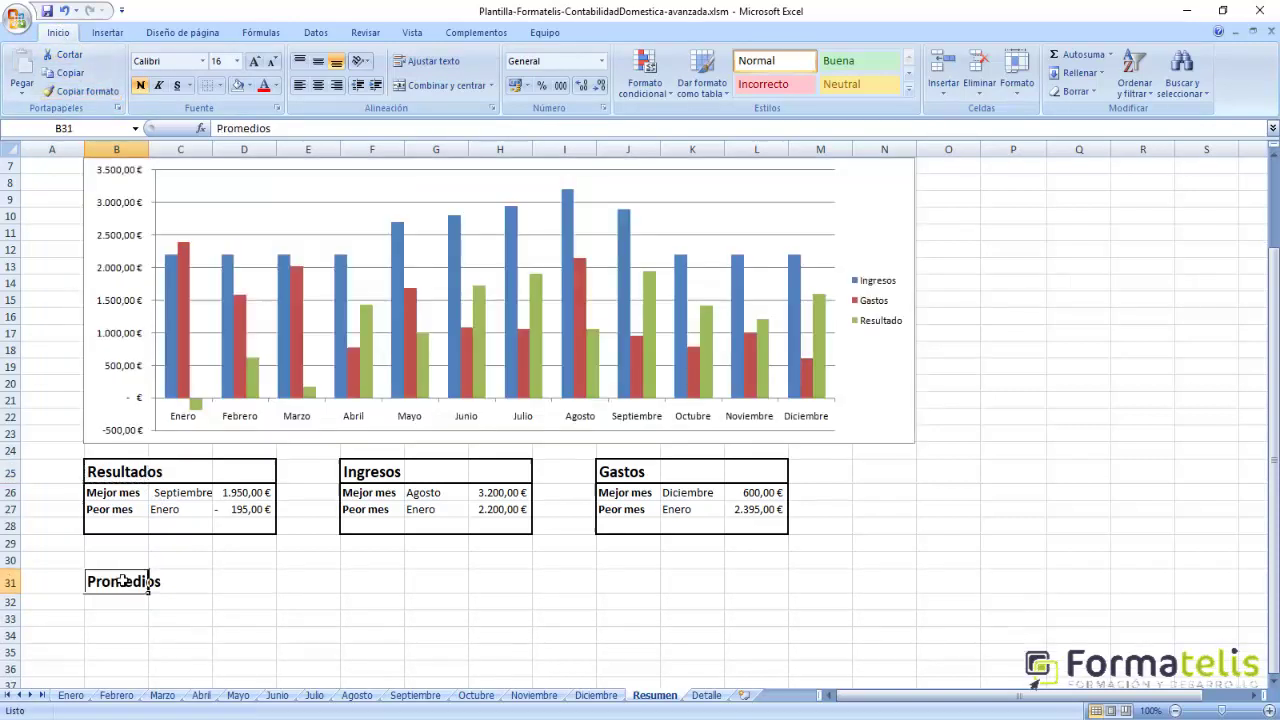
click(232, 627)
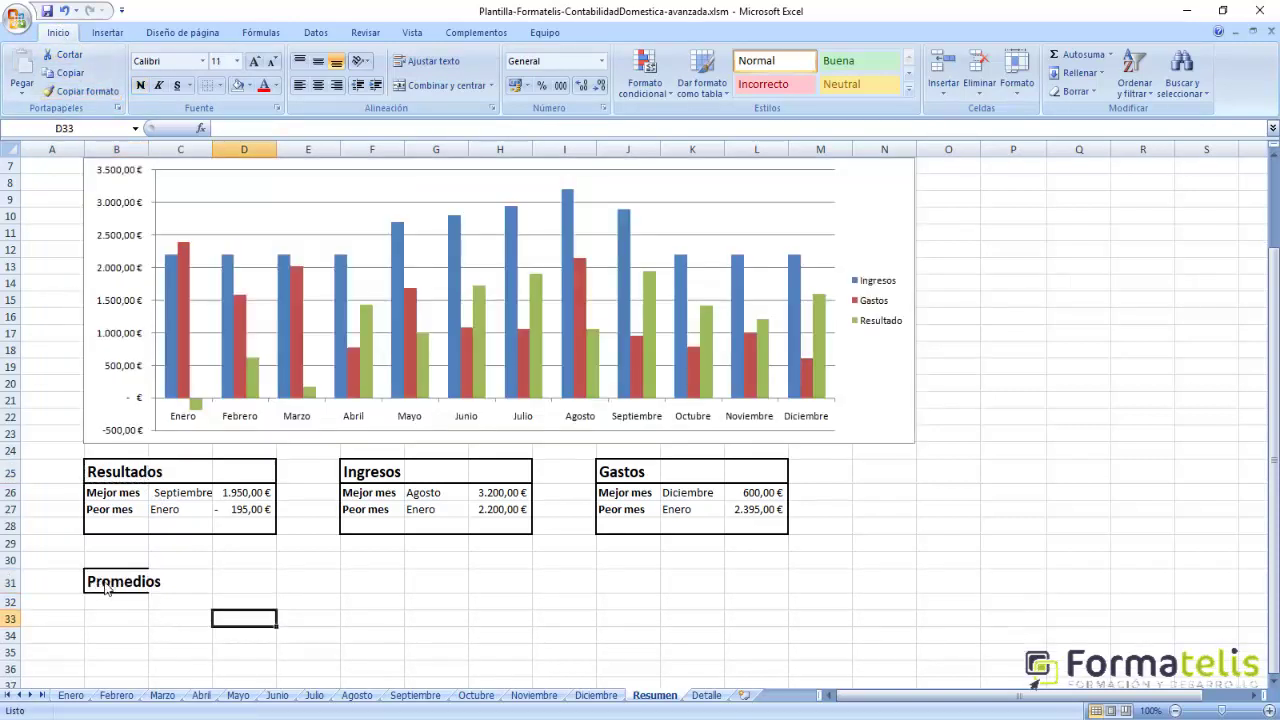
Put an outer border around the Promedios heading row across B31:D31.
drag(107, 590, 249, 583)
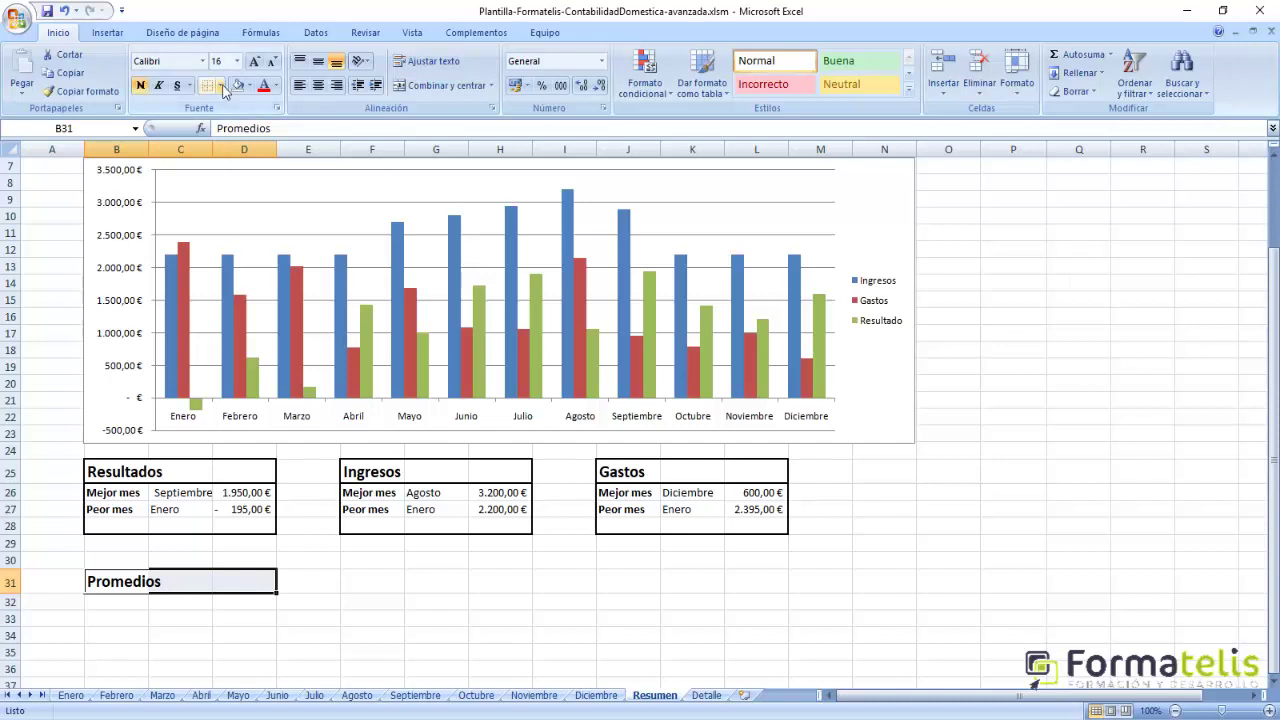
click(222, 86)
click(240, 251)
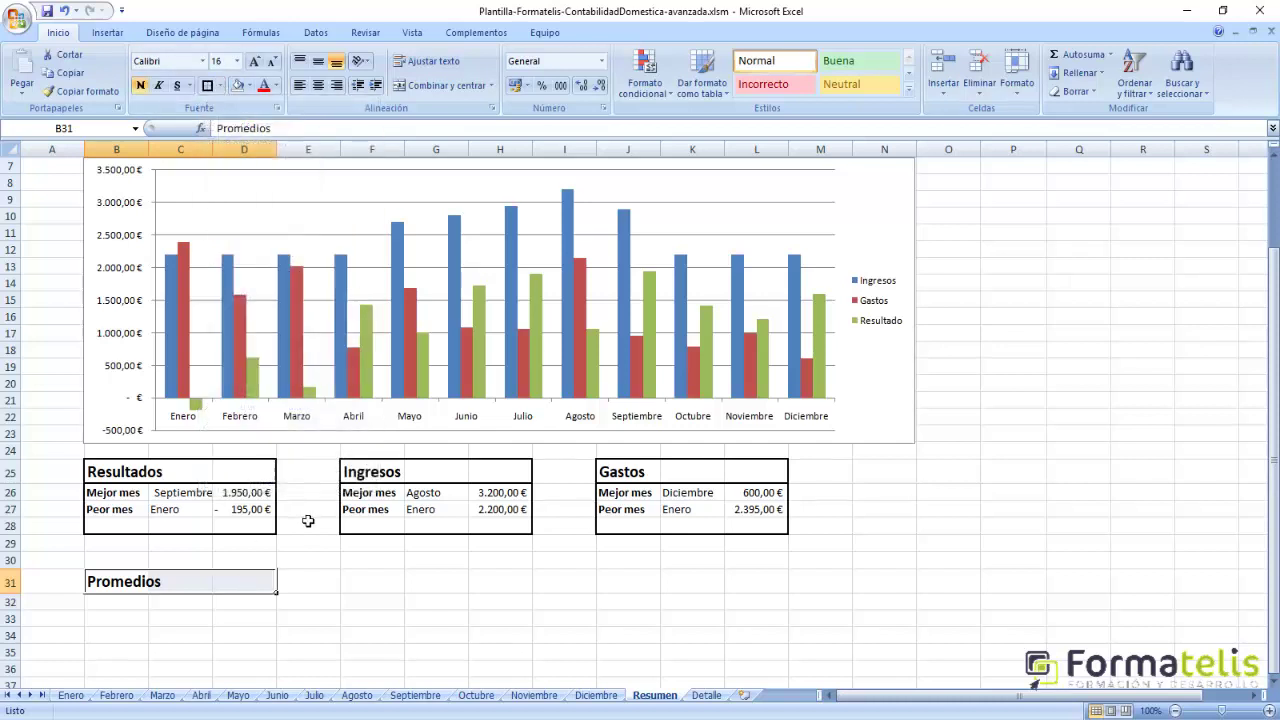
click(328, 638)
Enter the label Gastos generales in B32, directly under the Promedios heading.
click(116, 605)
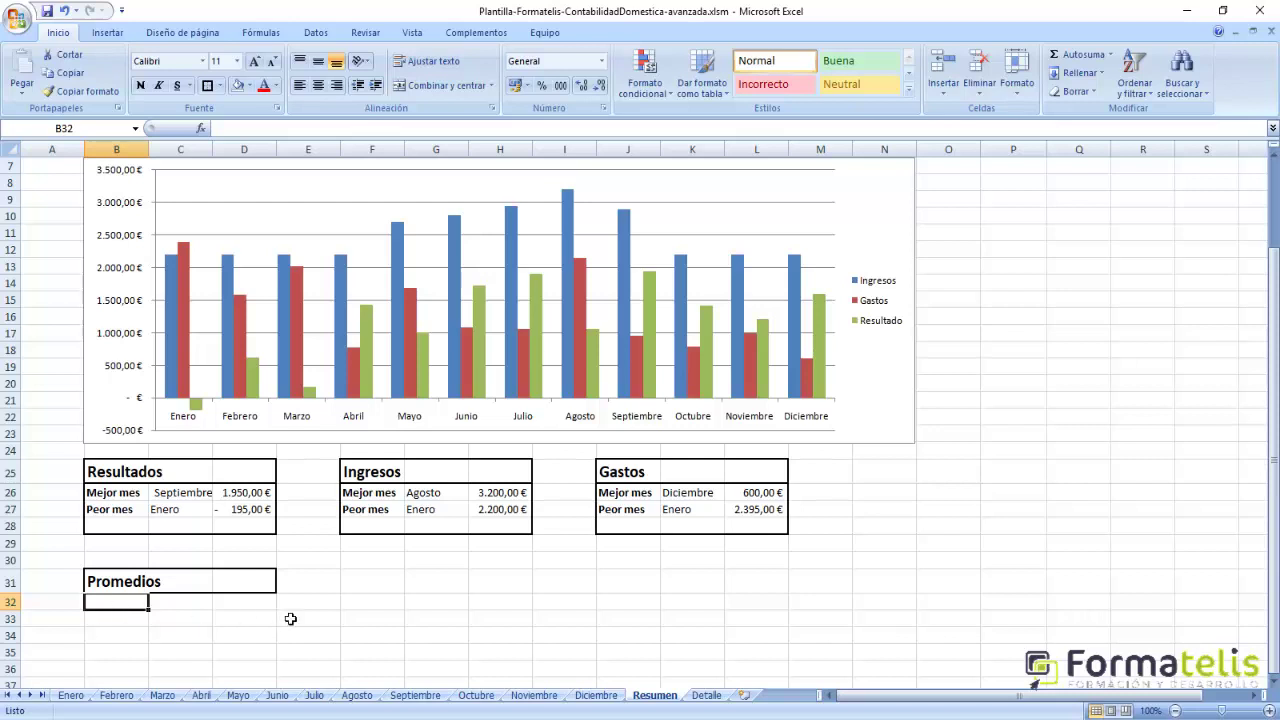
text(Gastos ge)
text(nerales)
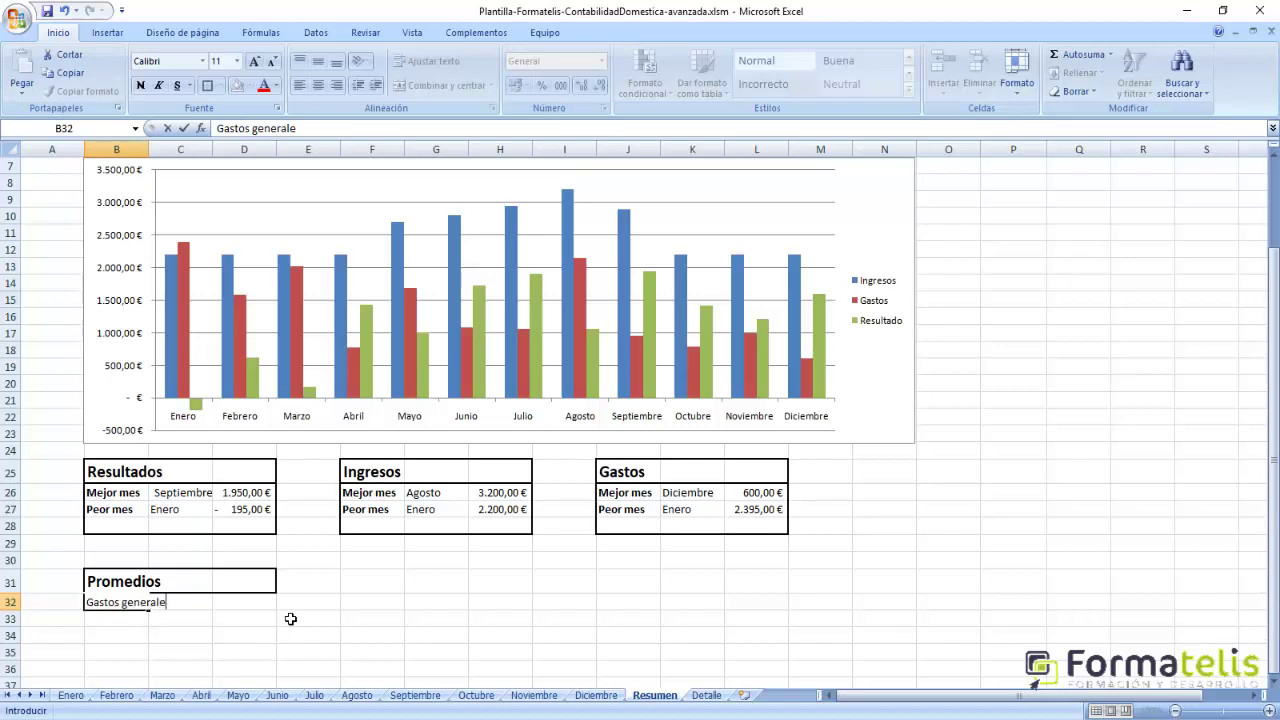
key(Return)
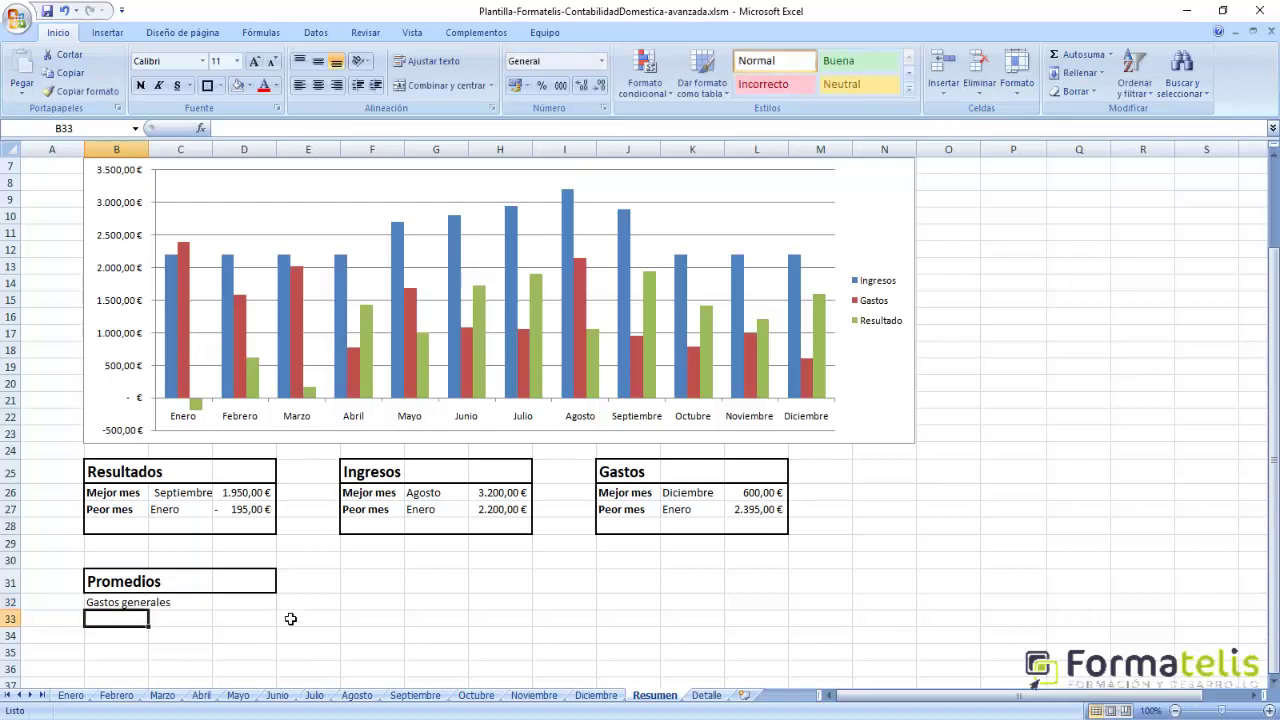
click(113, 605)
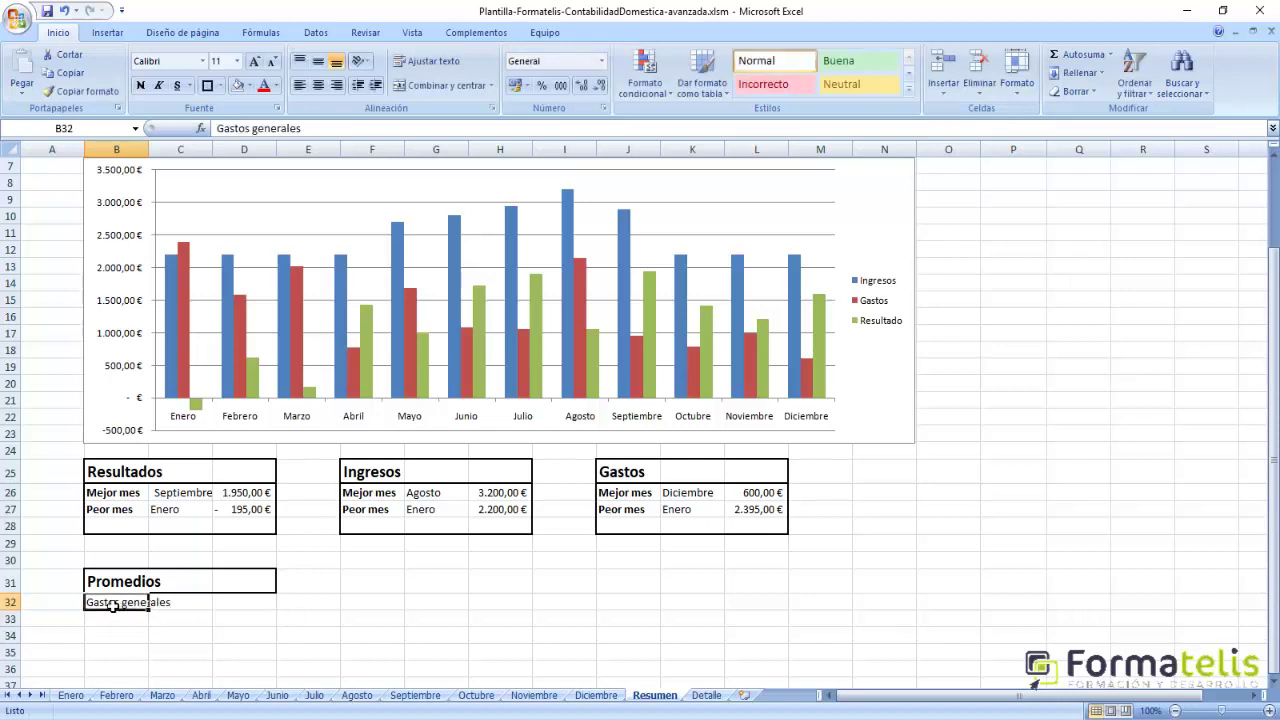
click(246, 606)
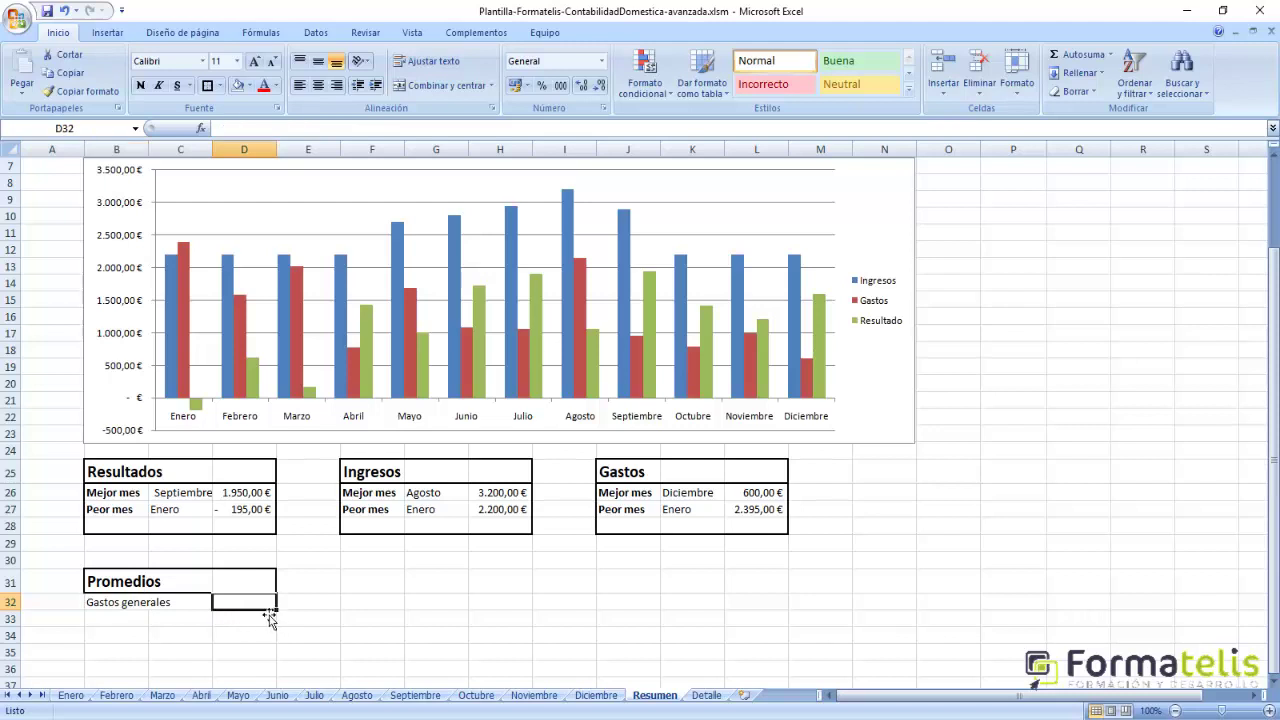
Add the labels Compras generales in B33 and Gastos ocio in B34 to the Promedios block.
click(111, 619)
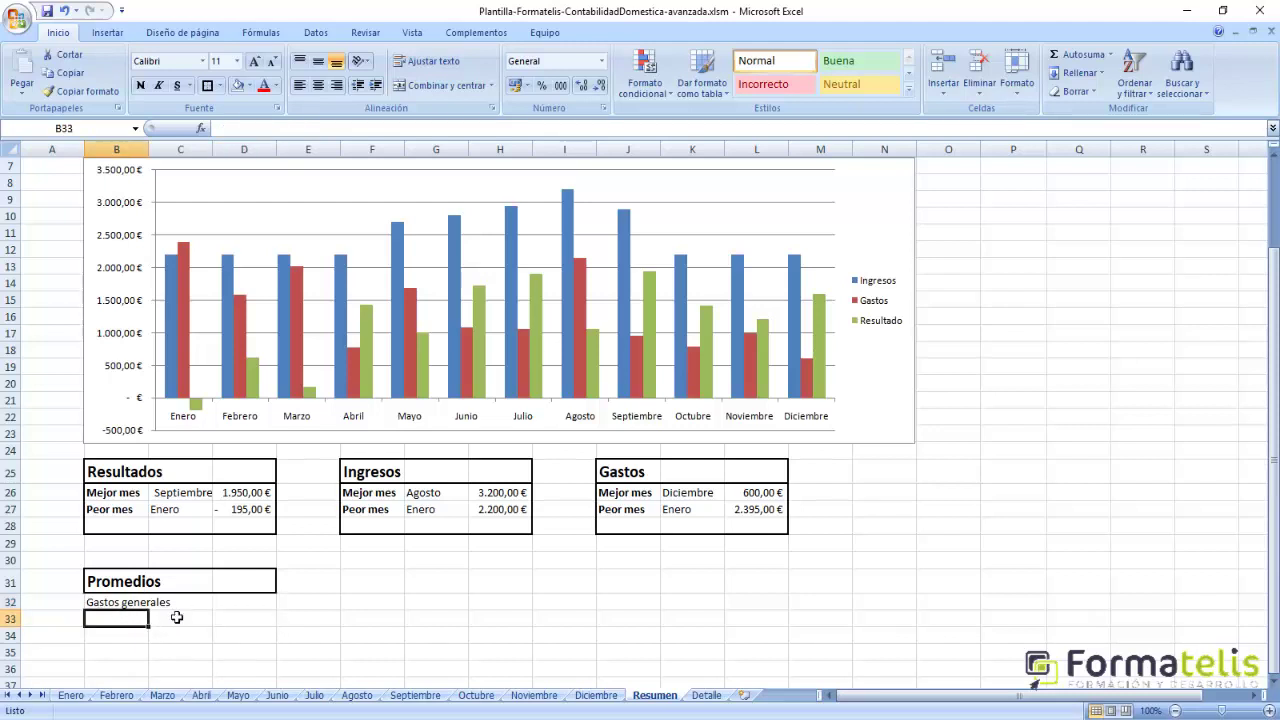
text(Coprmpras generales)
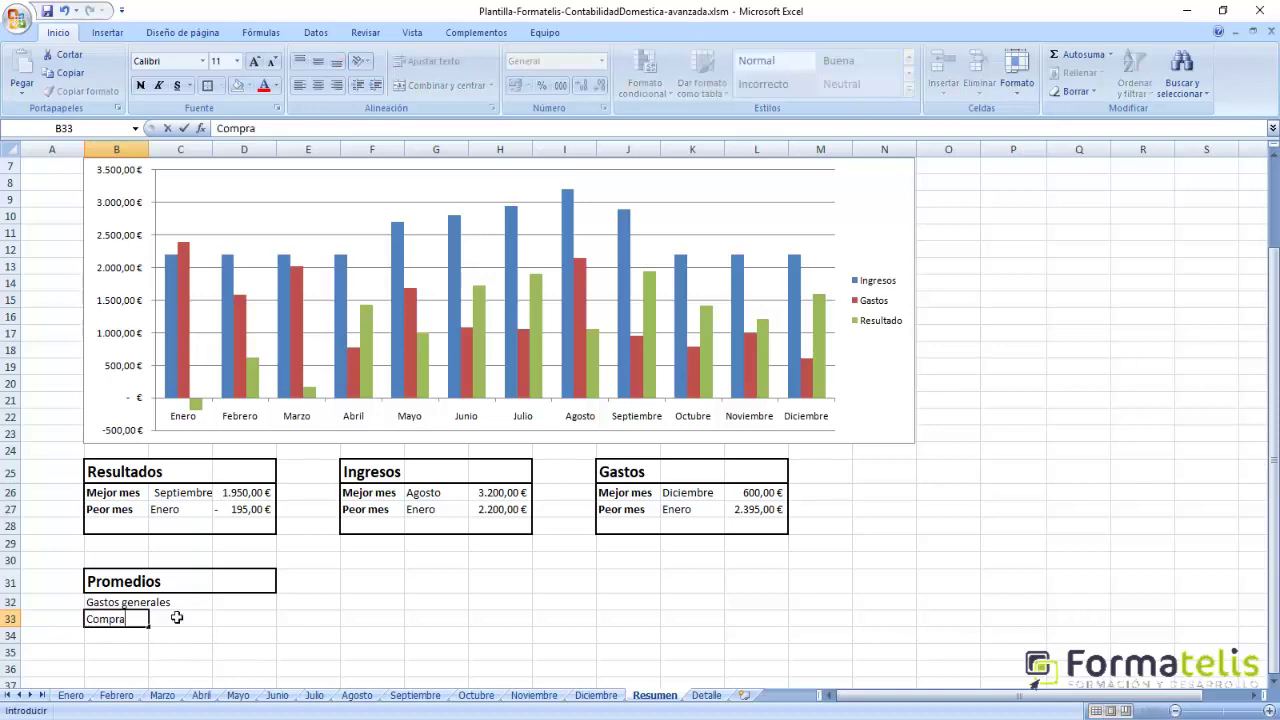
key(Return)
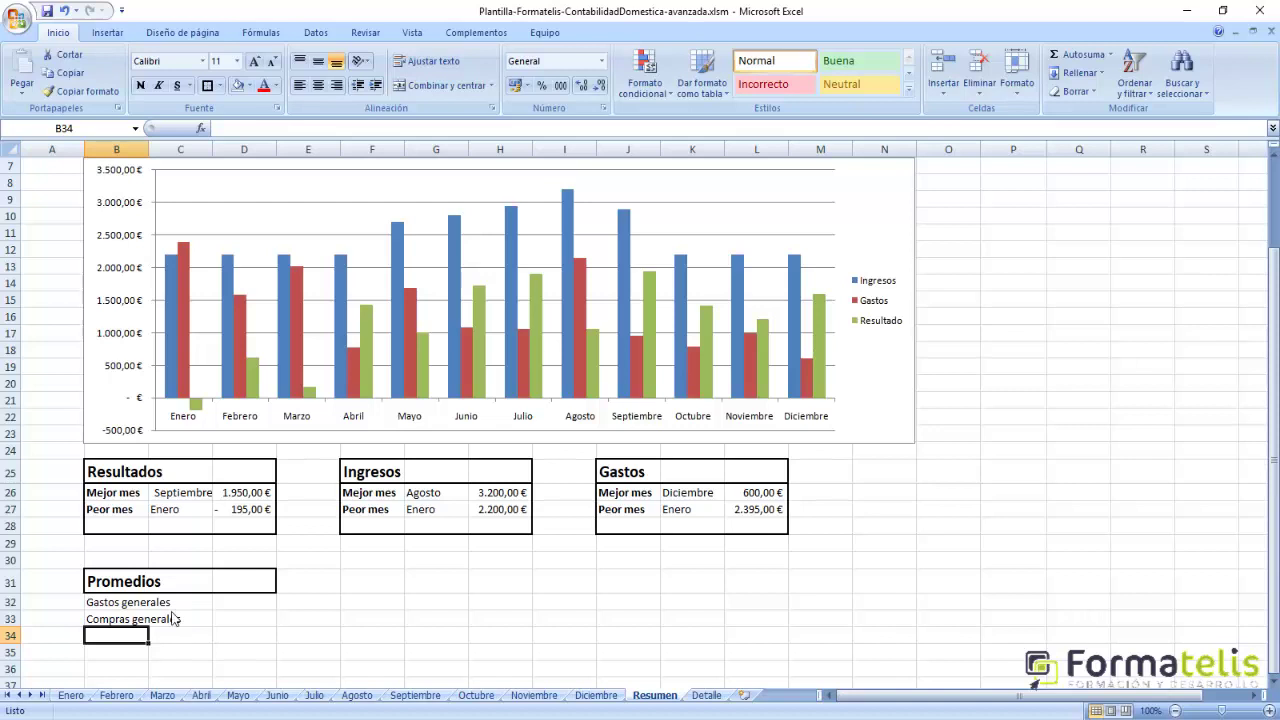
text(Gastos )
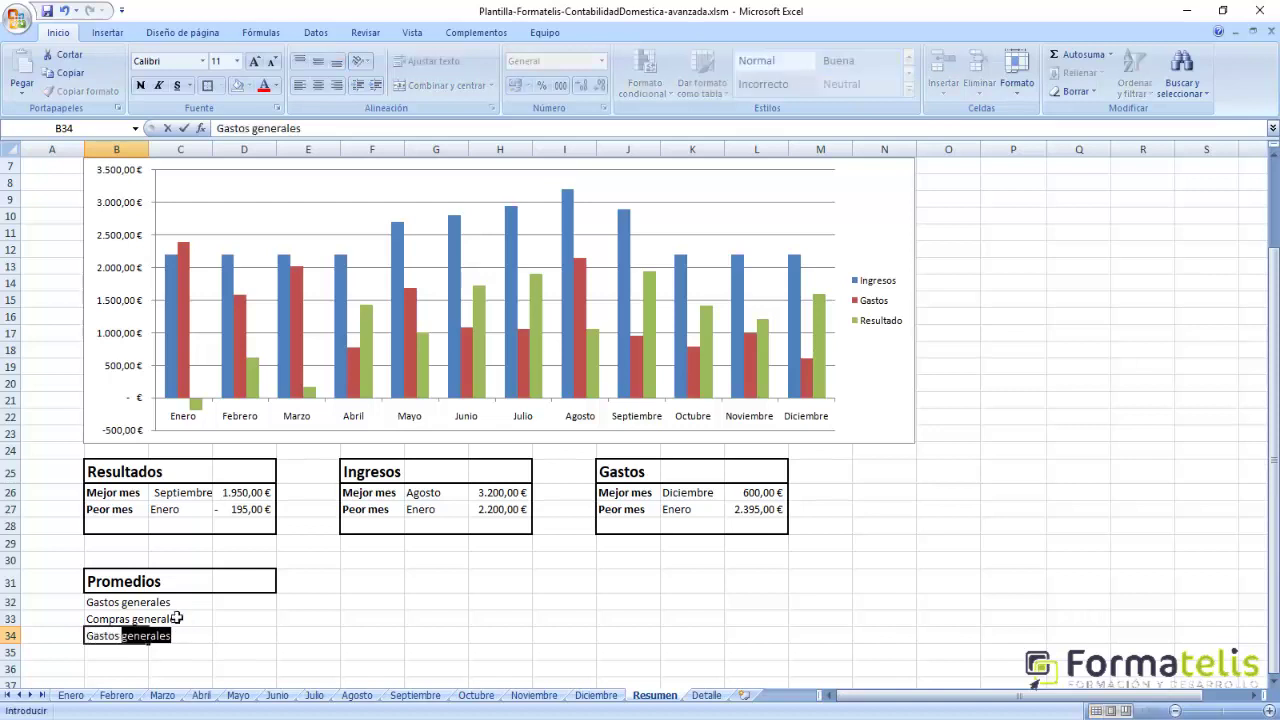
text(ocio)
key(Return)
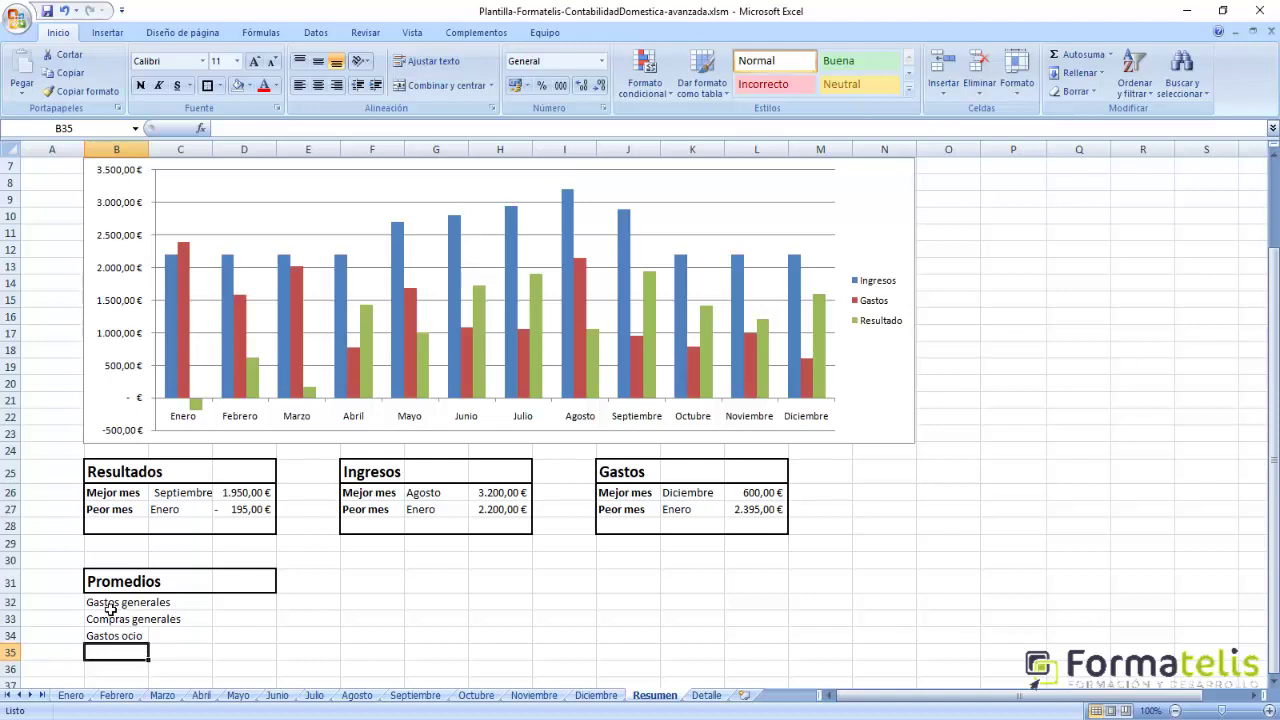
Select D32 beside Gastos generales, check the monthly expense category figures on the Detalle sheet, and return to Resumen.
click(240, 609)
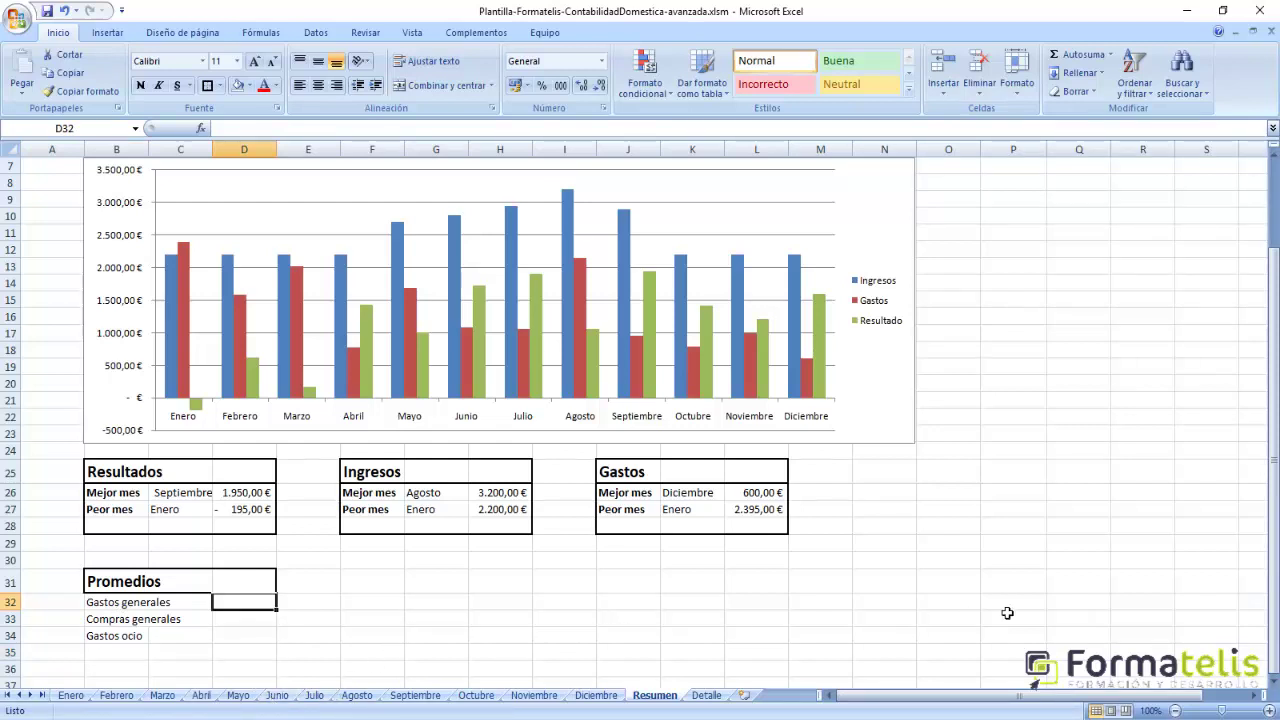
scroll(916, 623, up, 2)
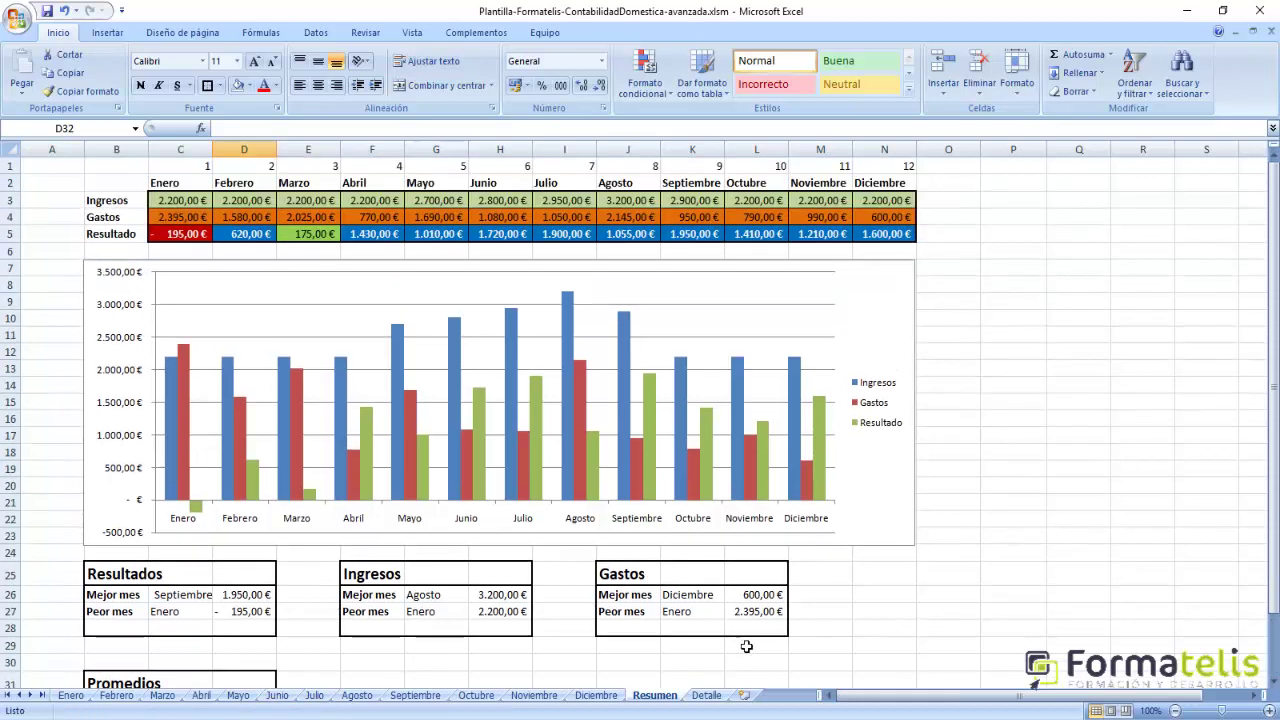
click(706, 695)
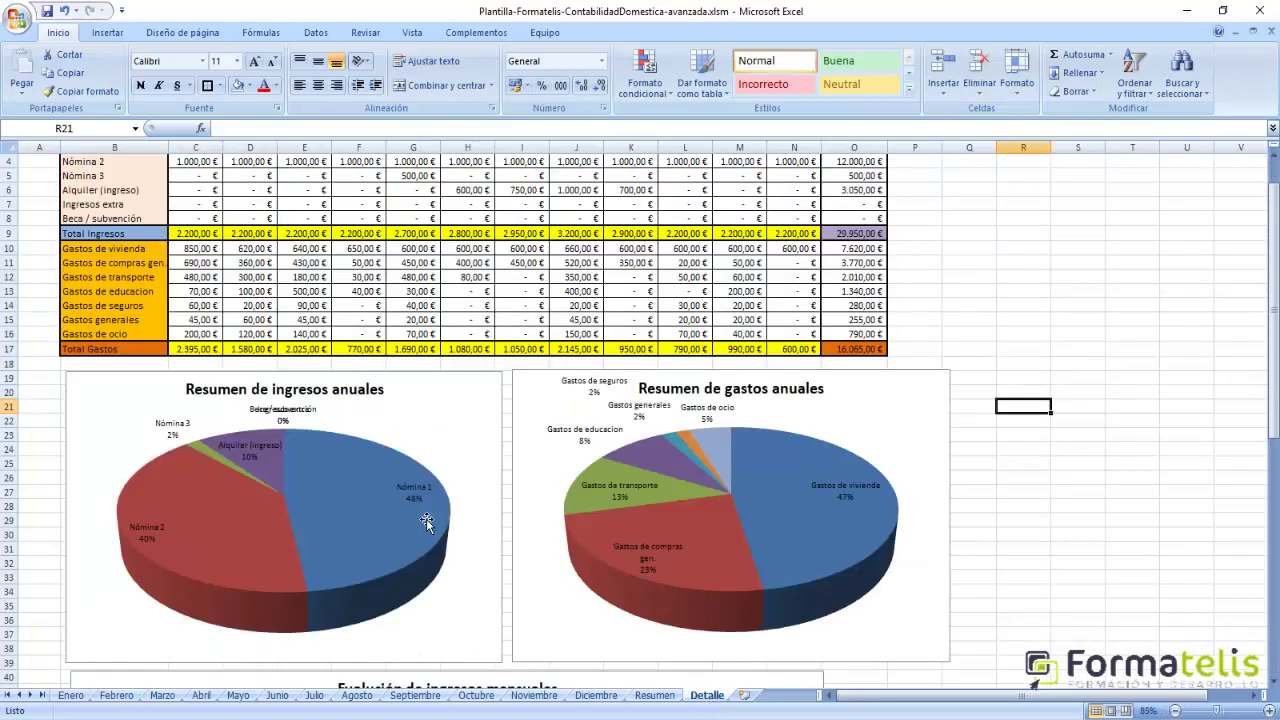
click(650, 695)
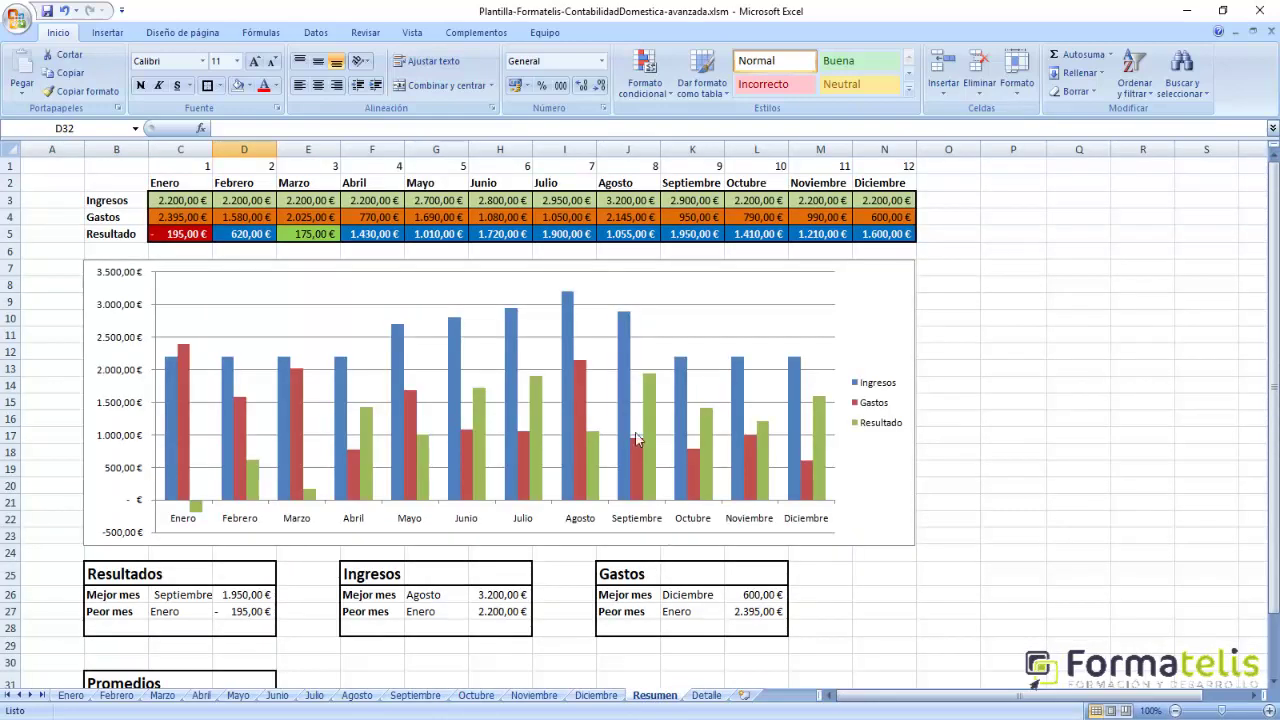
Calculate the Gastos generales average in D32 of Resumen from the monthly Gastos row with =PROMEDIO(C4:N4).
drag(184, 219, 903, 217)
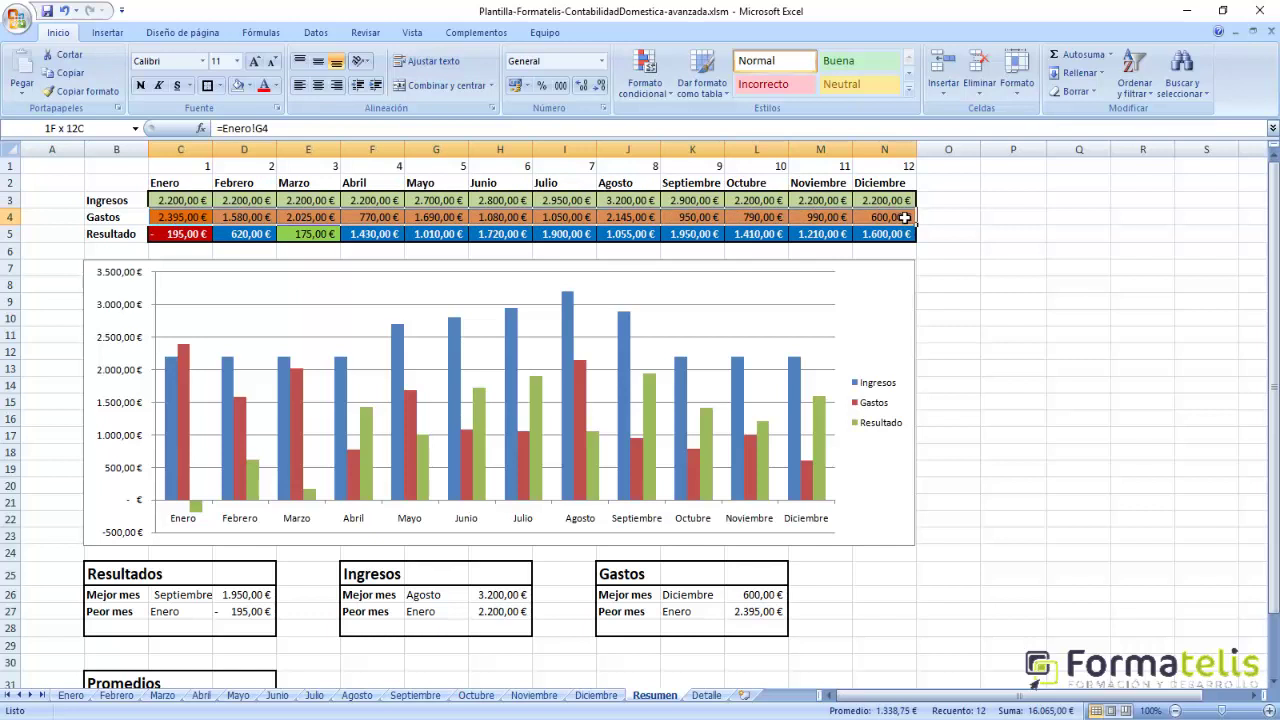
scroll(528, 300, down, 2)
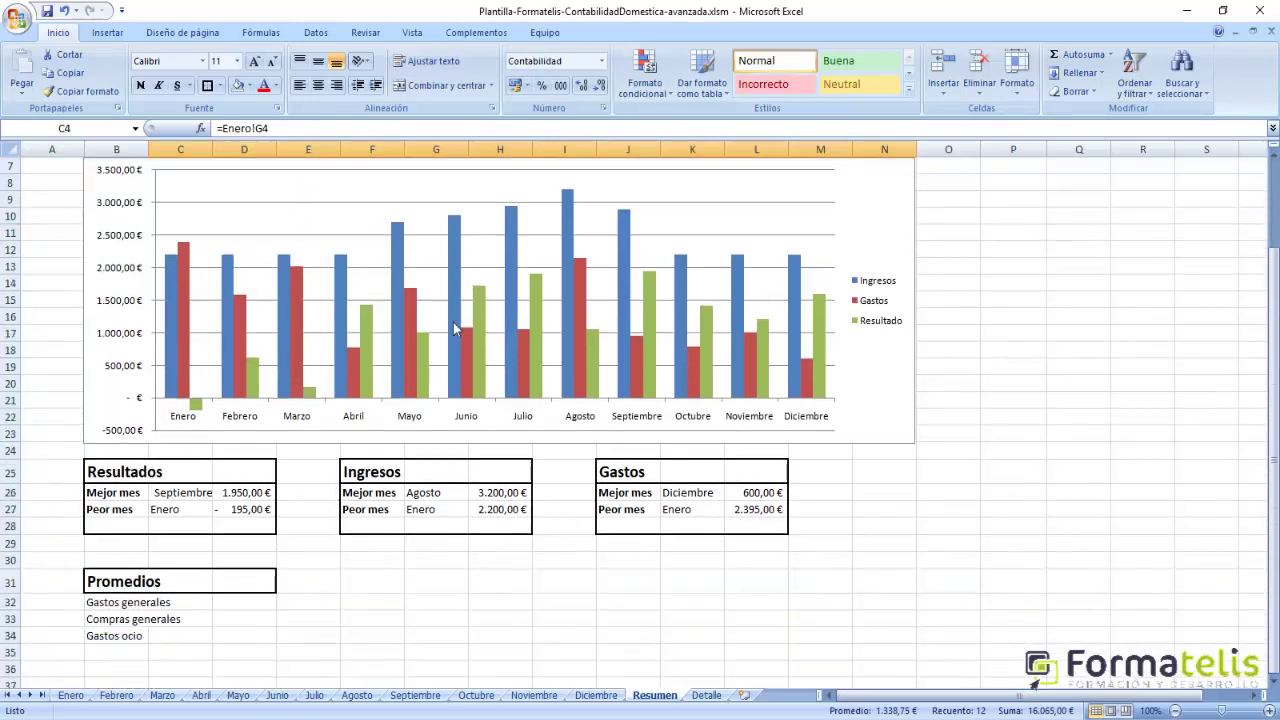
click(263, 609)
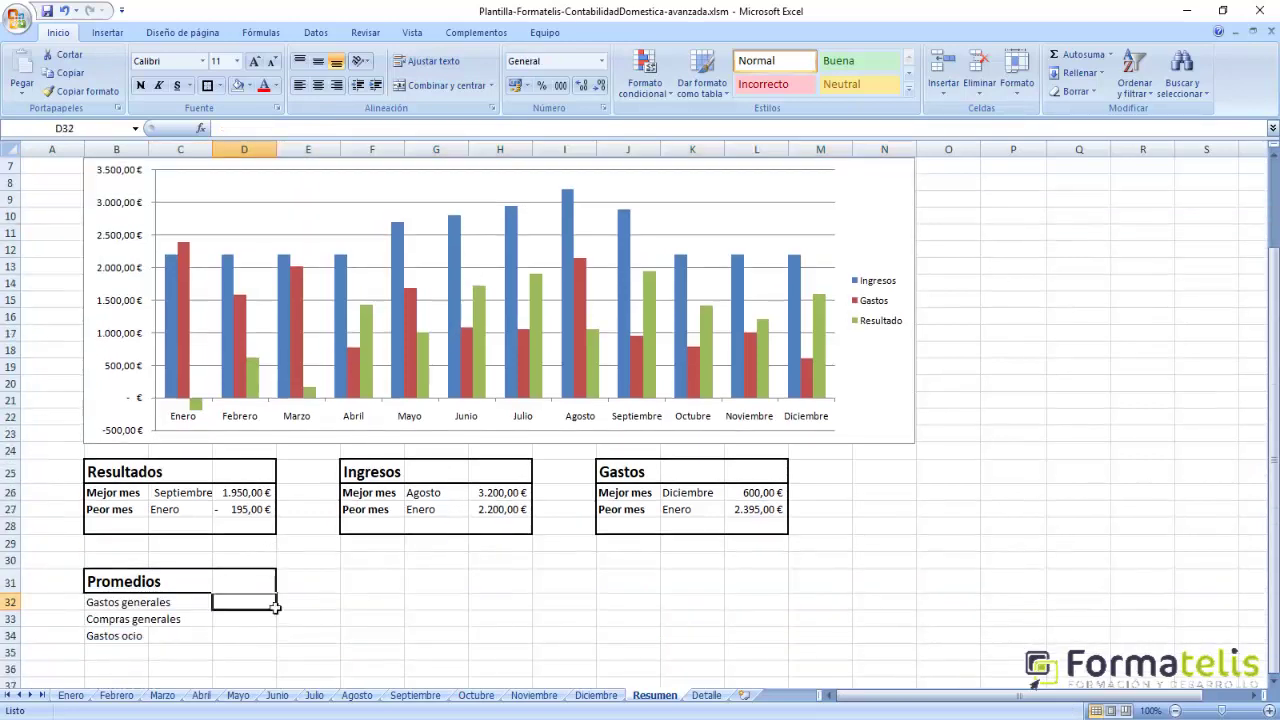
text(=promedio)
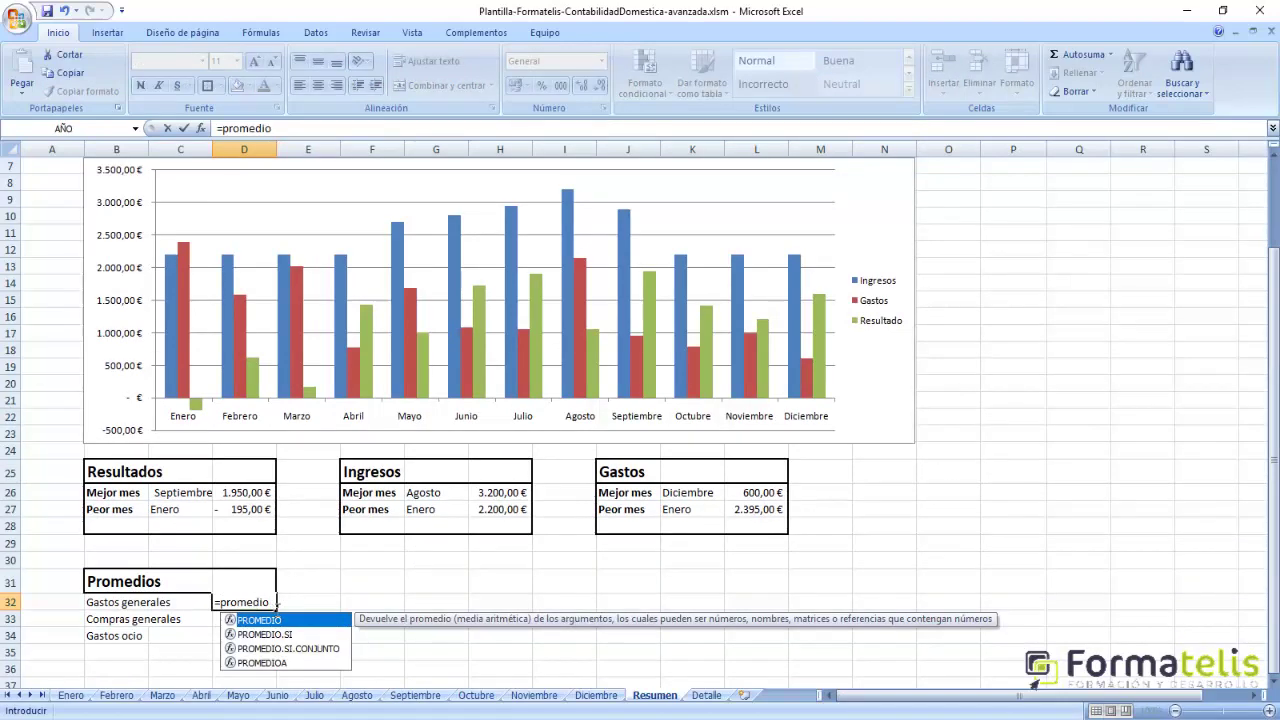
text(()
scroll(427, 563, up, 2)
click(198, 219)
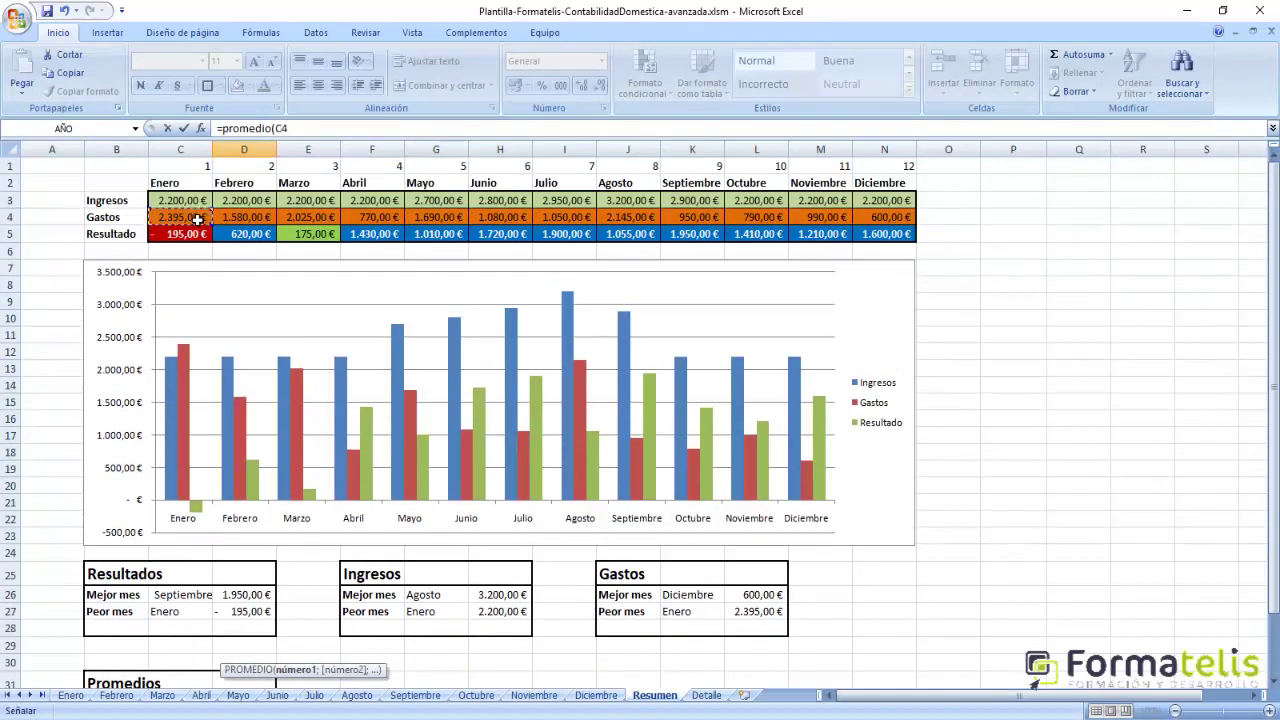
drag(198, 219, 897, 227)
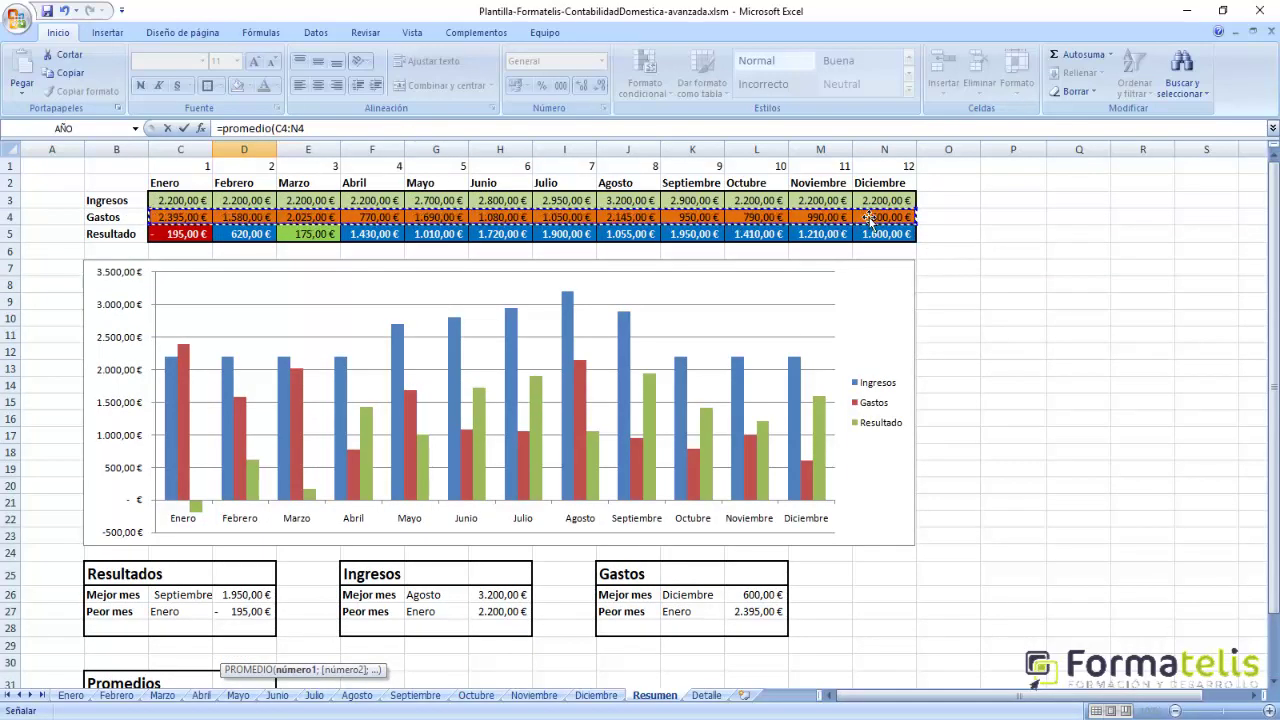
text())
key(Return)
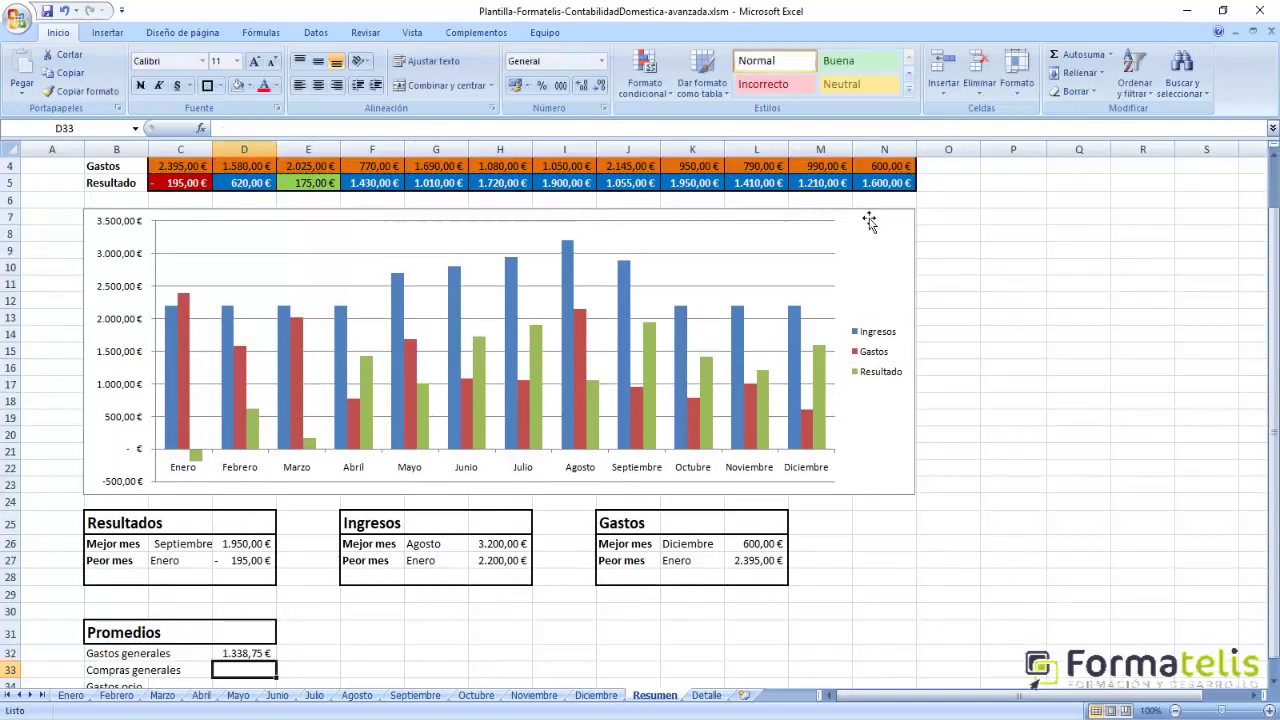
click(252, 656)
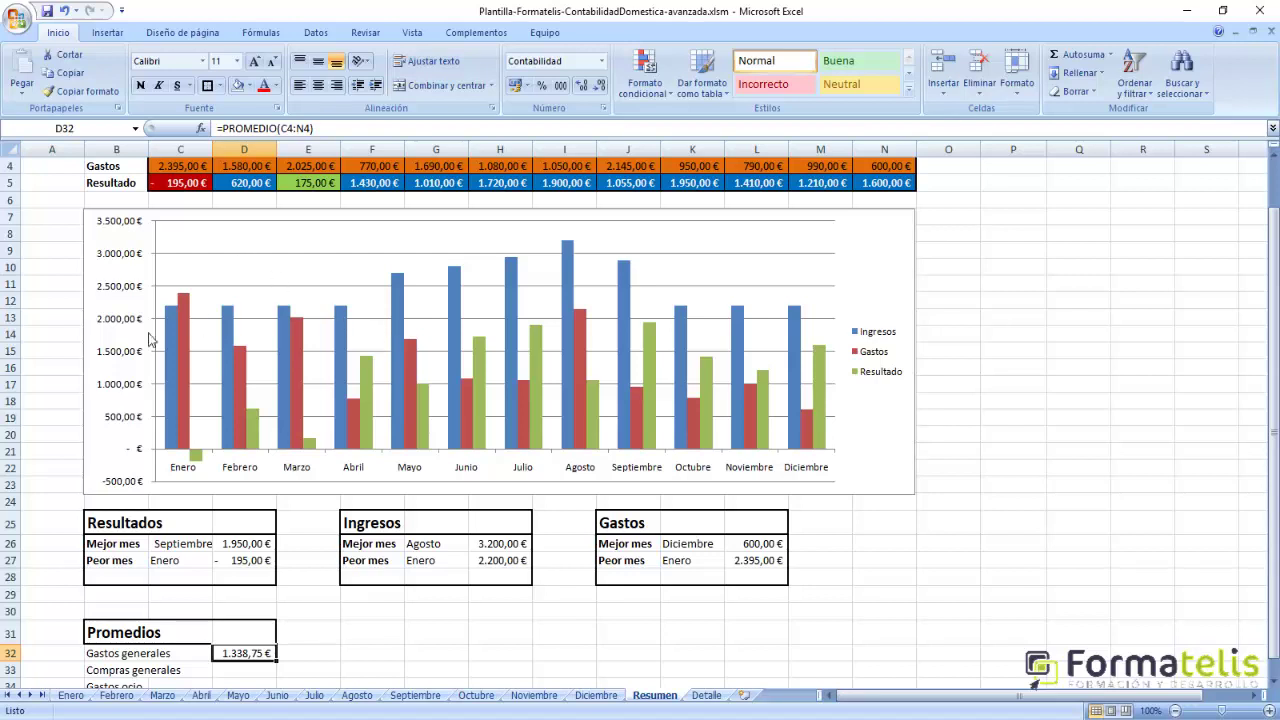
Select D33 beside Compras generales and examine the monthly Gastos de compras gen. figures in C11:N11 on the Detalle sheet.
scroll(155, 385, down, 1)
click(244, 621)
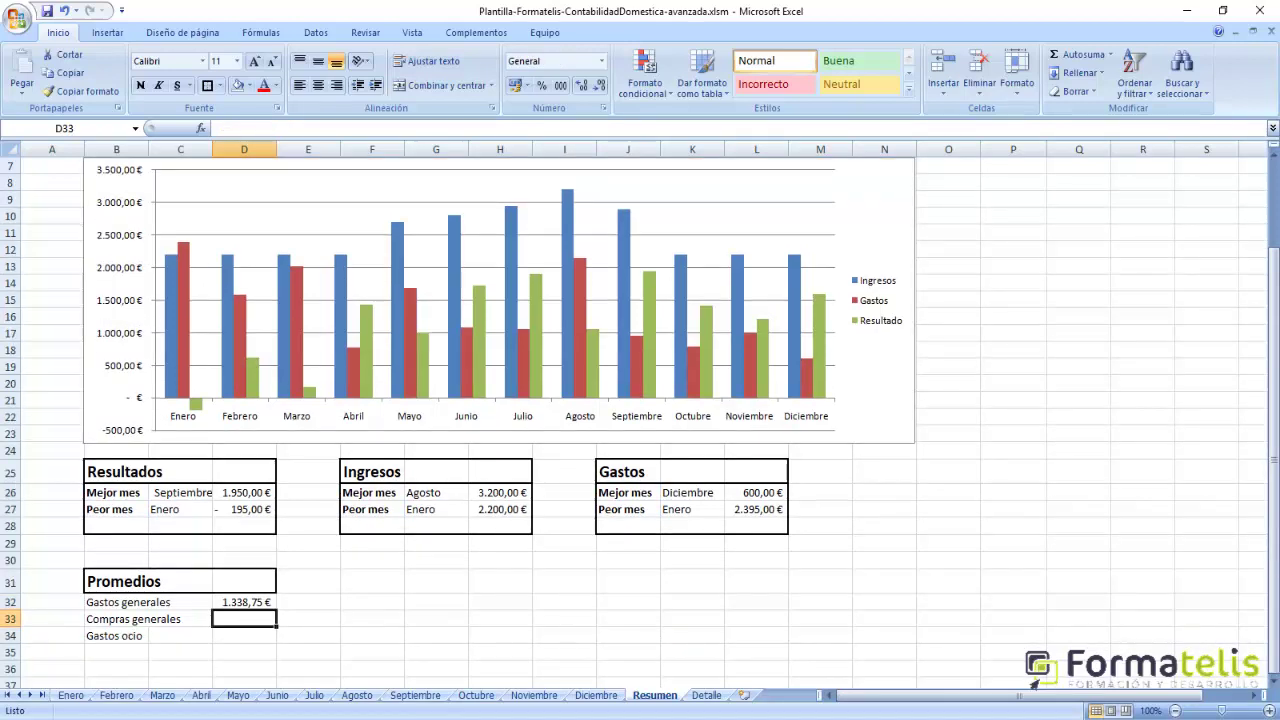
scroll(716, 667, up, 2)
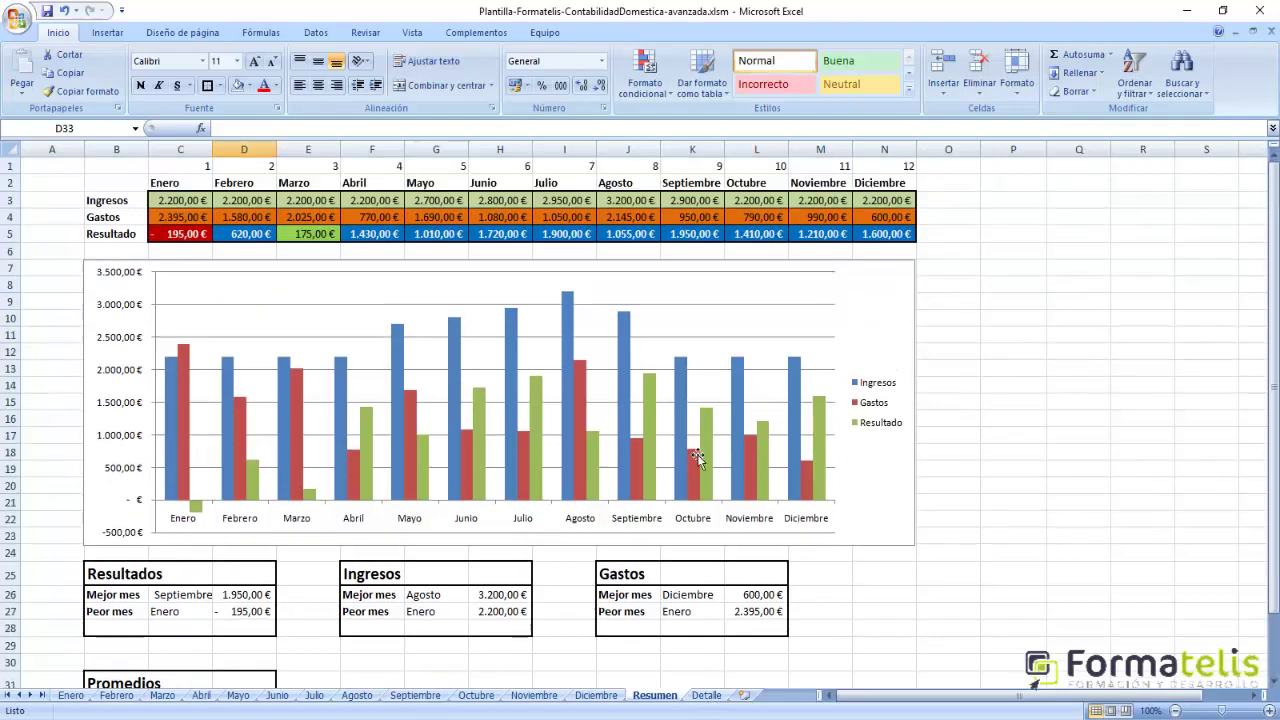
click(718, 696)
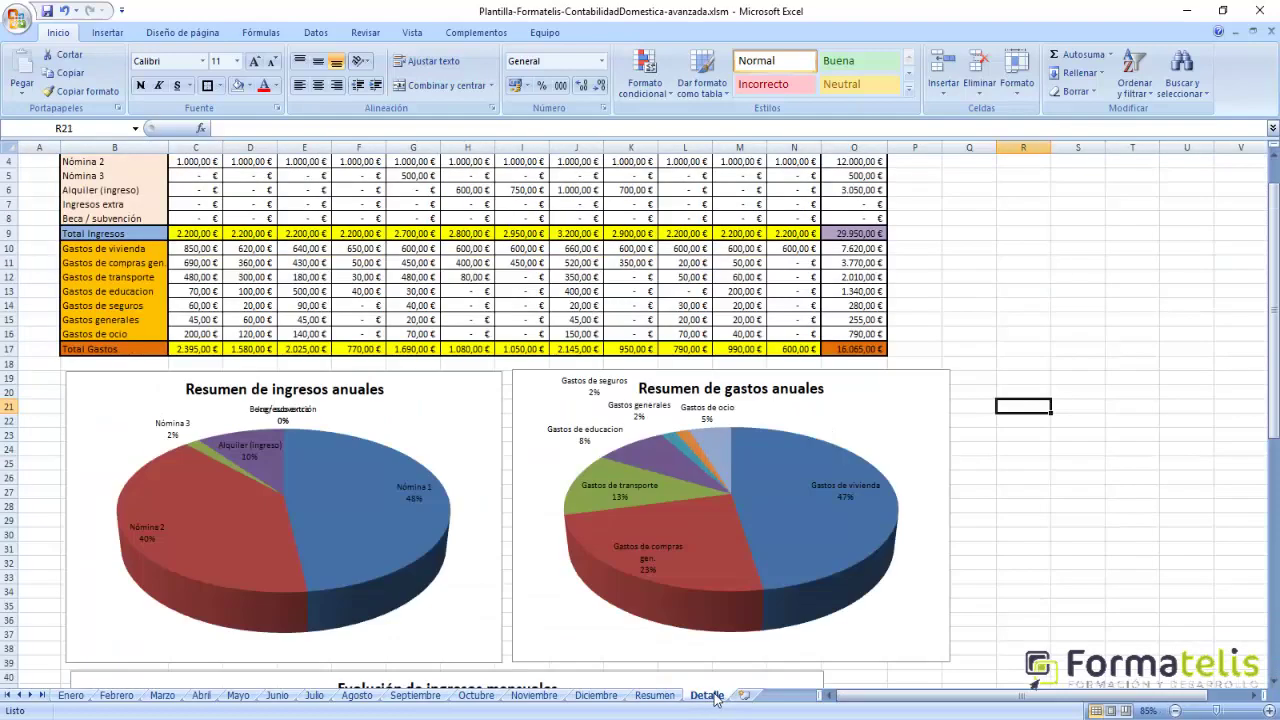
scroll(690, 542, up, 1)
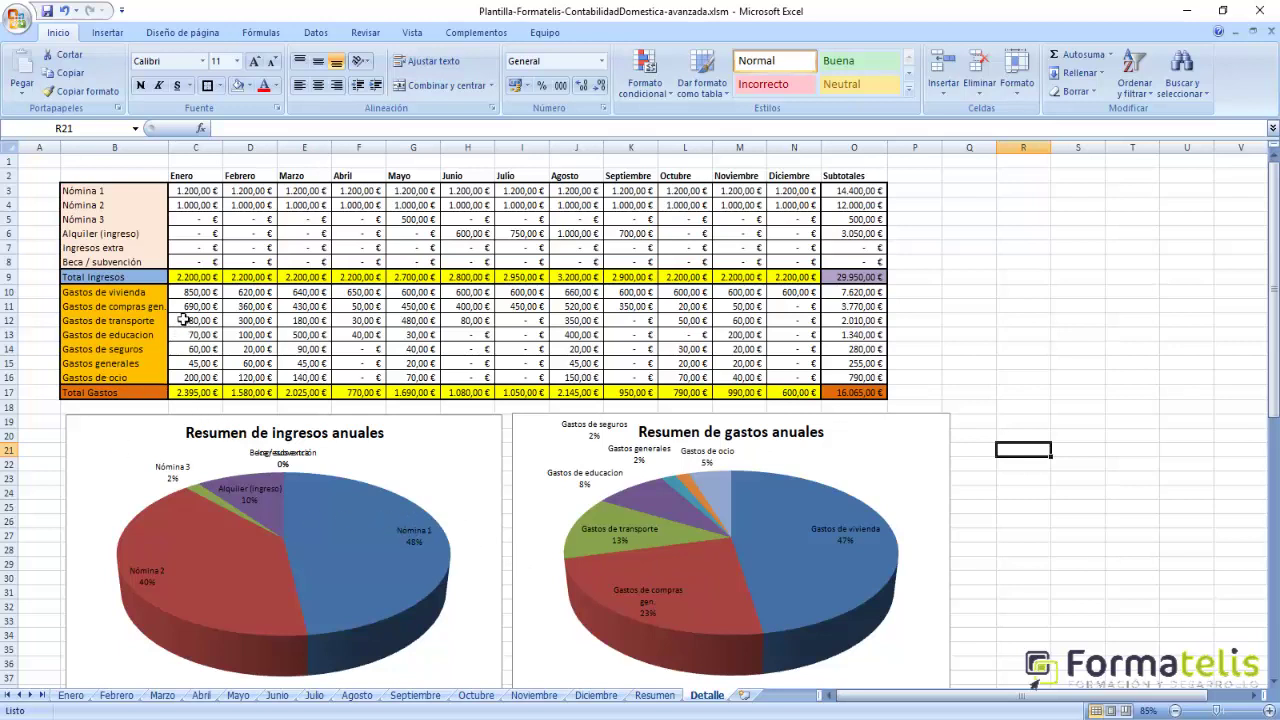
click(88, 309)
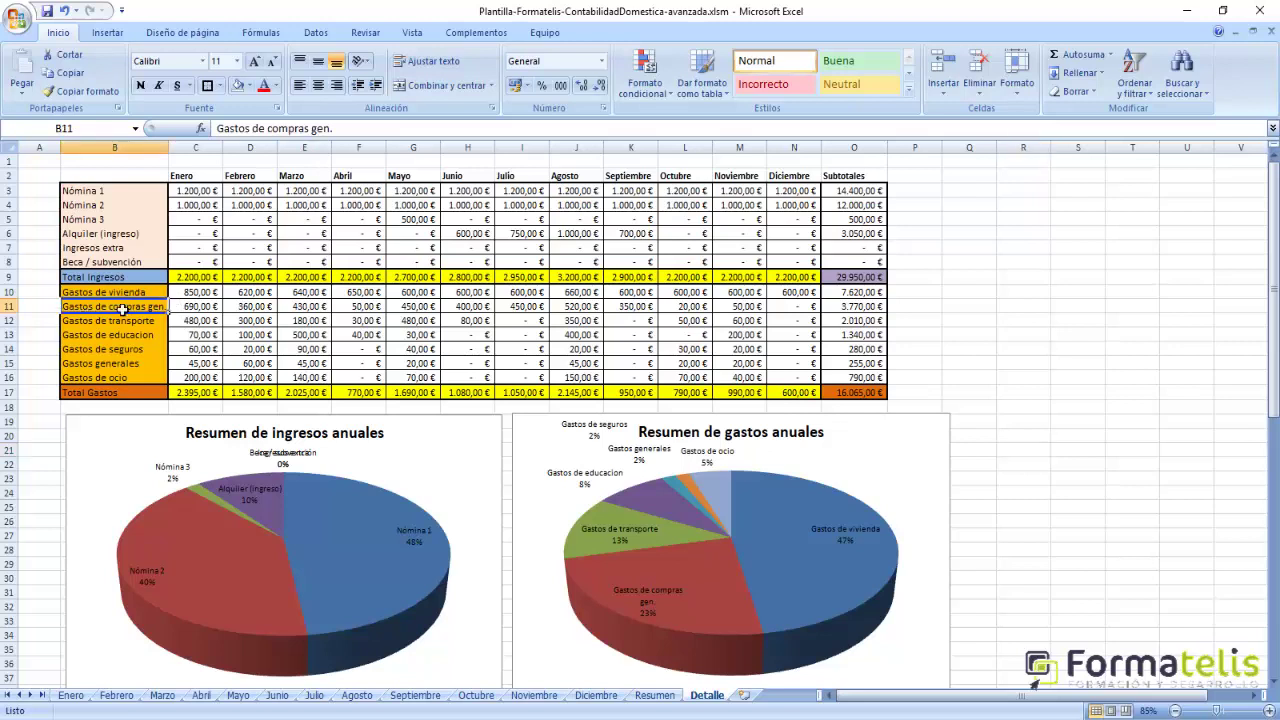
click(843, 304)
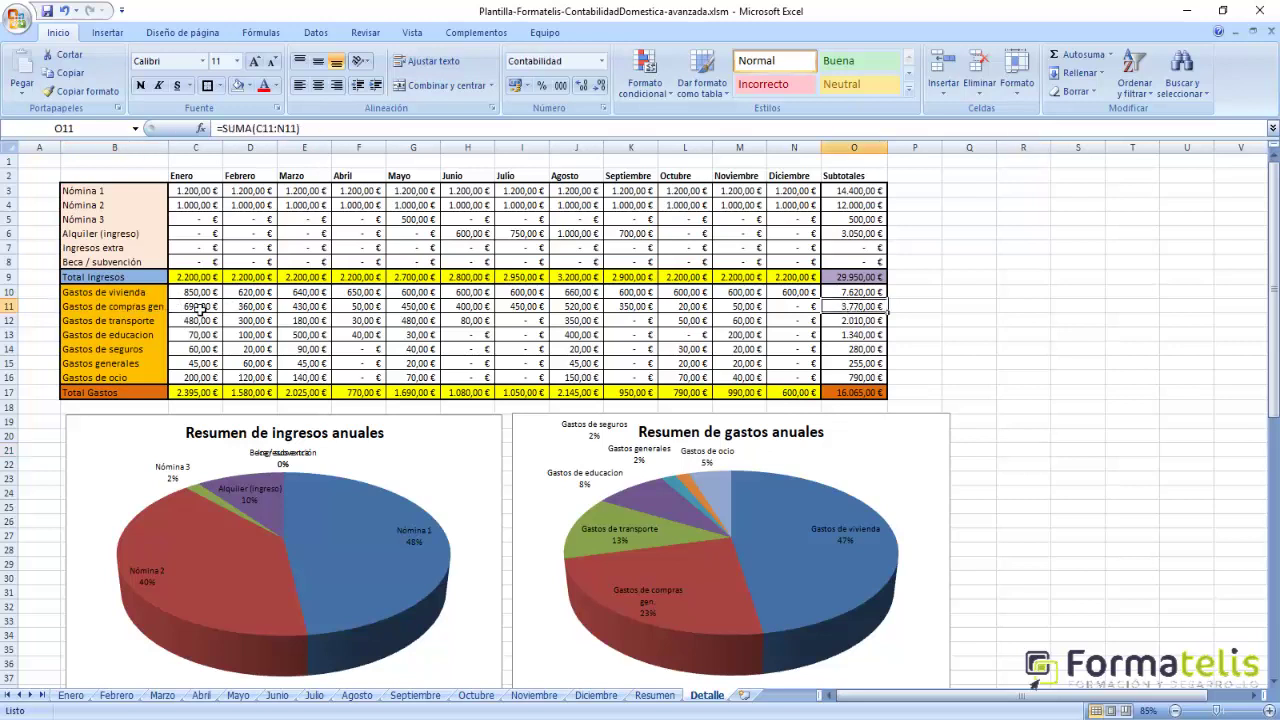
drag(199, 311, 806, 311)
scroll(509, 428, down, 3)
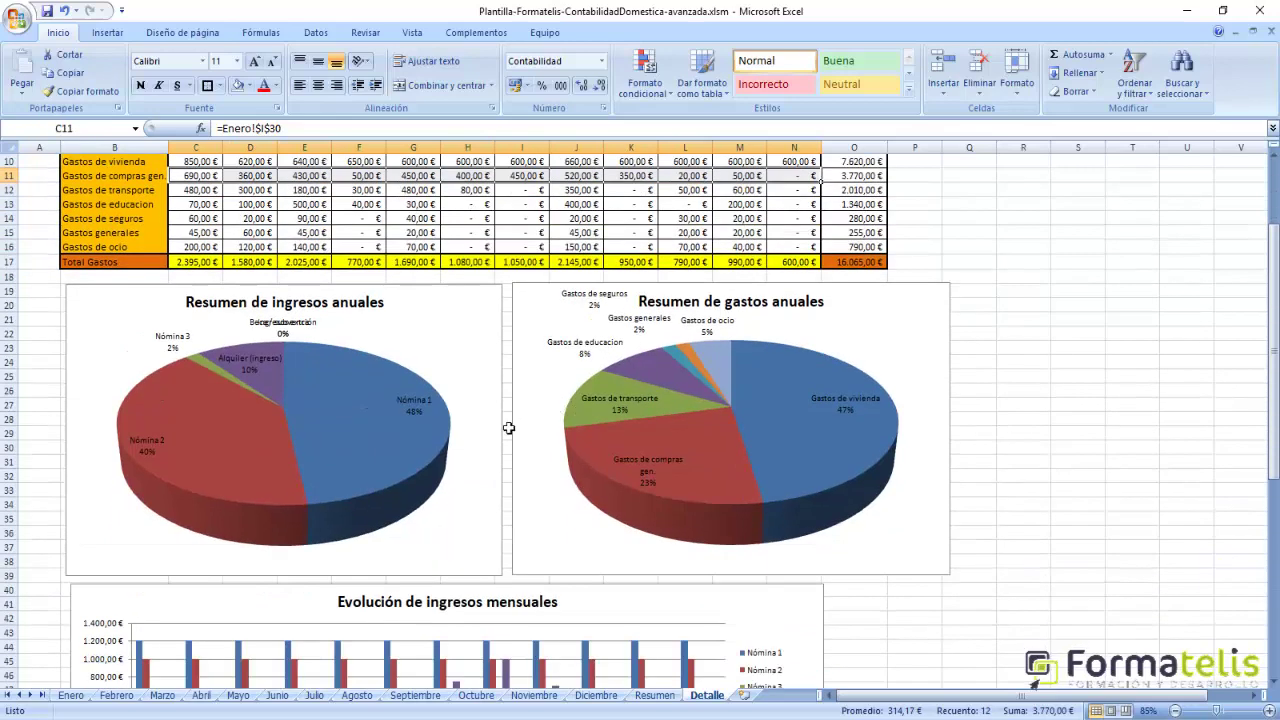
Calculate the Compras generales average in D33 of Resumen from the Detalle purchases row with =PROMEDIO(Detalle!C11:N11).
click(655, 695)
scroll(241, 625, down, 2)
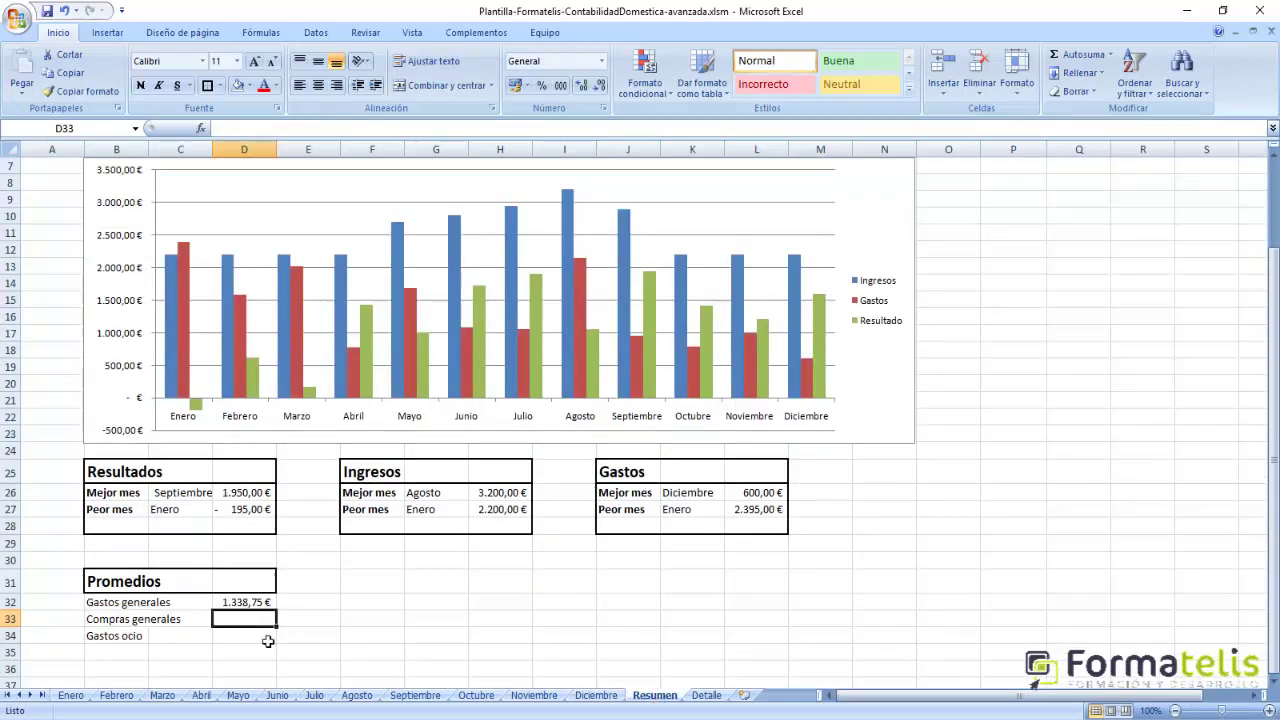
text(=promedio()
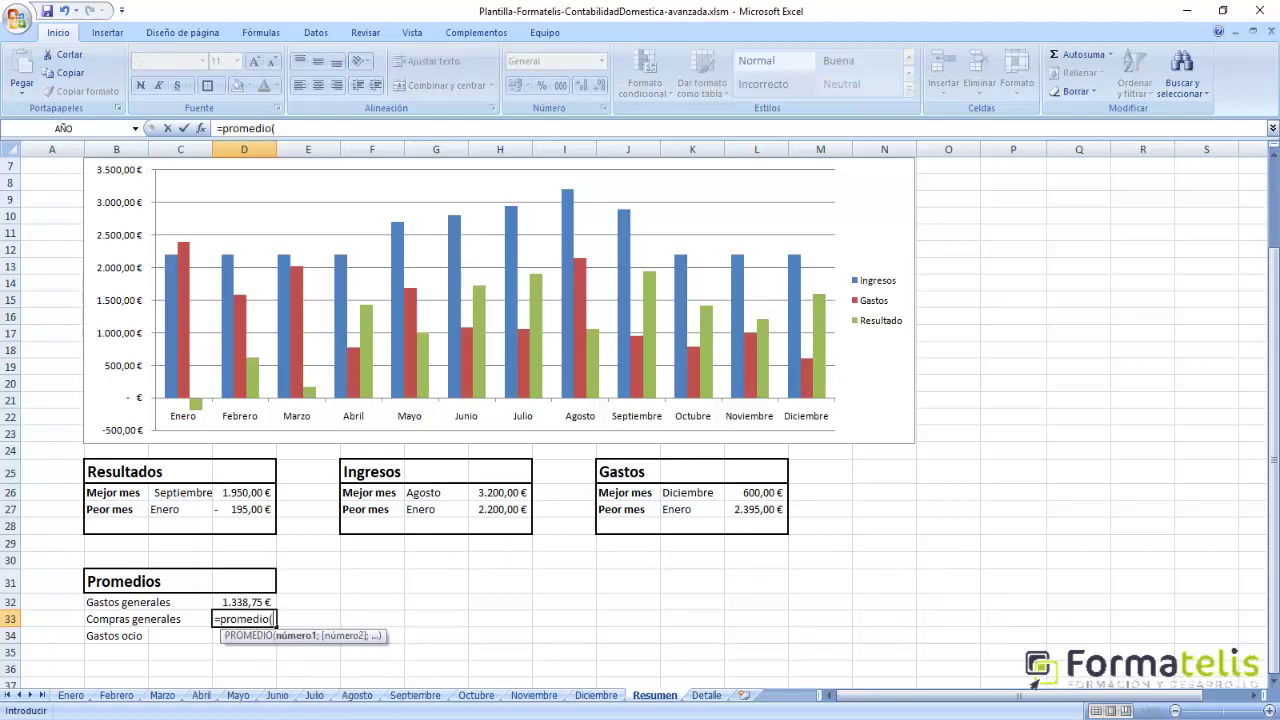
click(709, 696)
scroll(486, 545, up, 2)
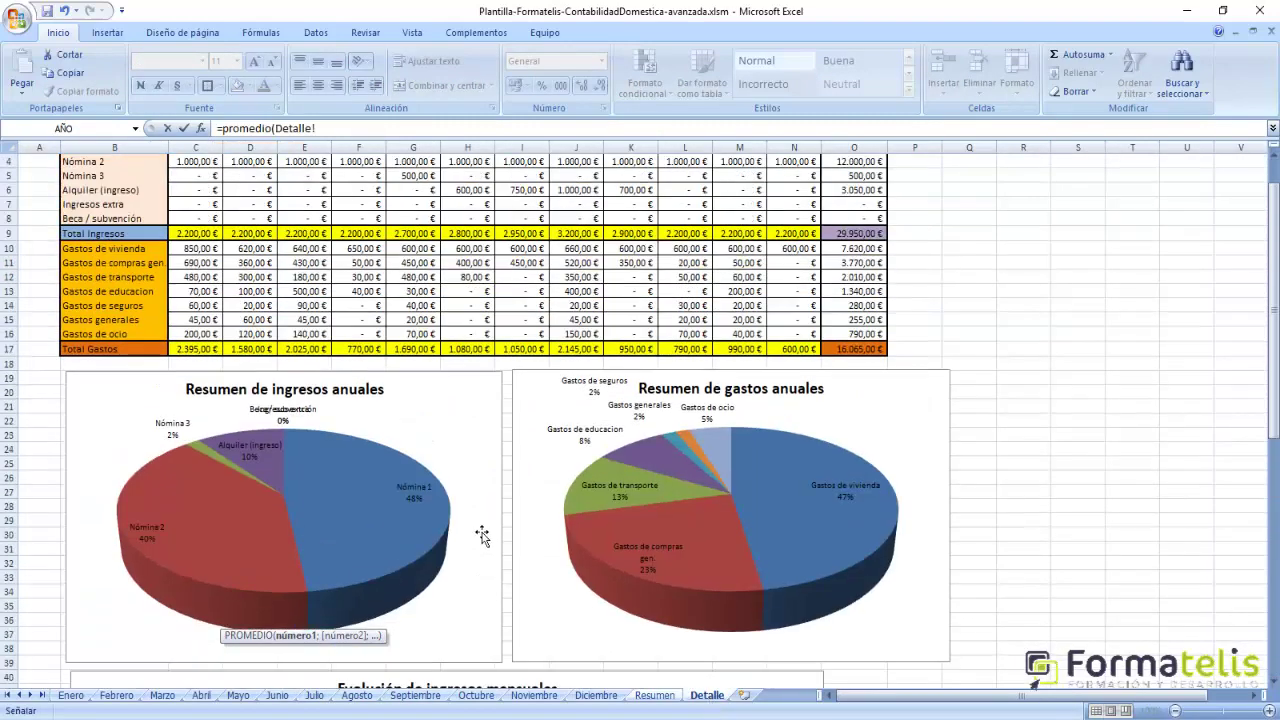
drag(190, 266, 800, 263)
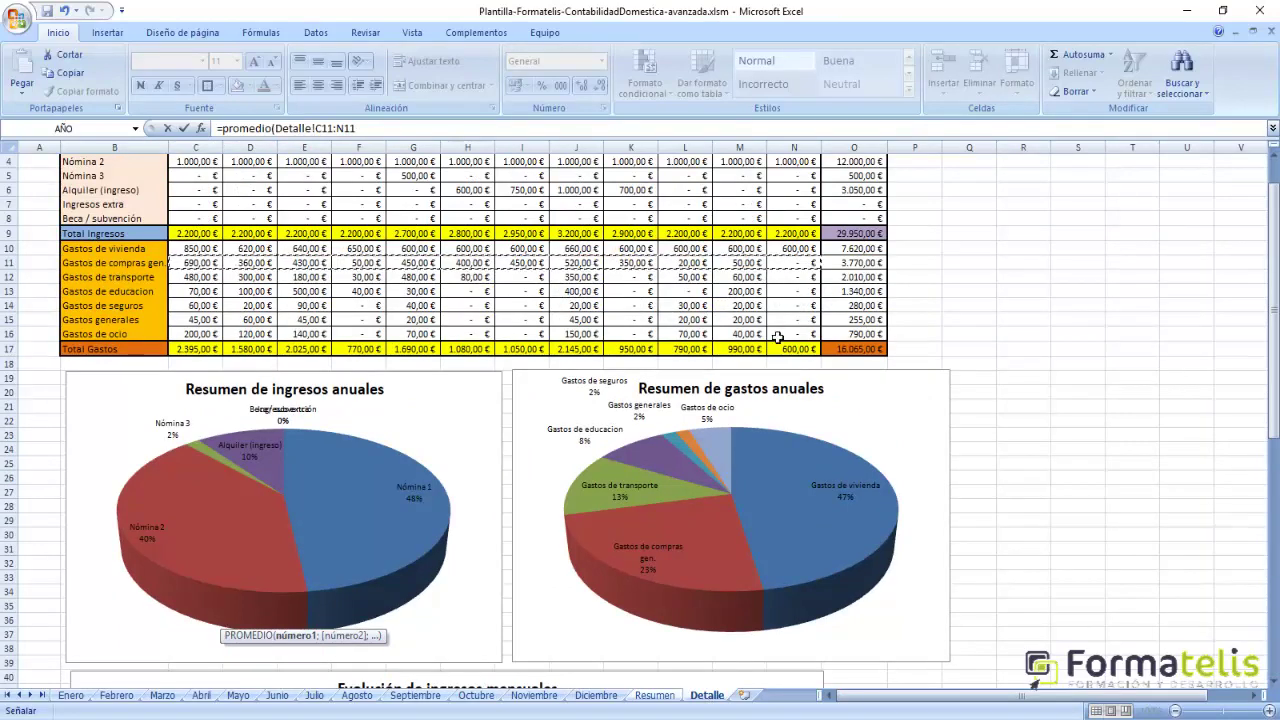
text())
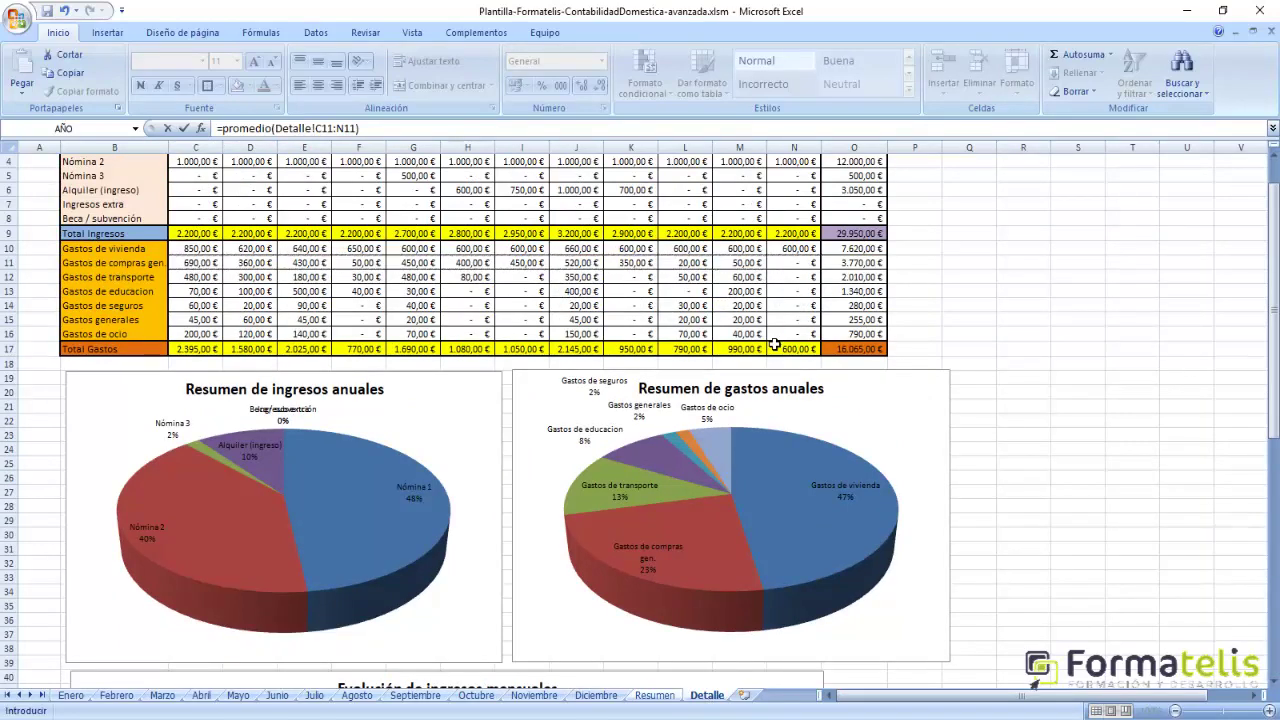
key(Return)
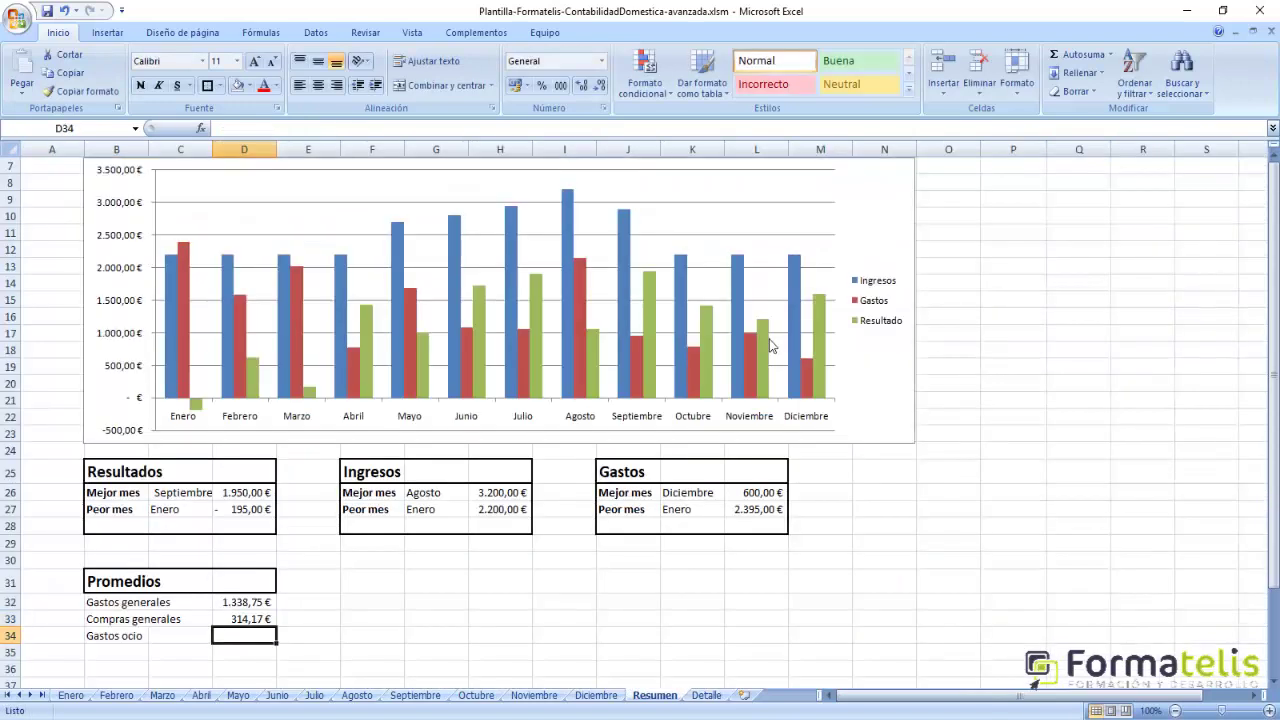
click(243, 620)
Try averaging the Gastos de compras gen. row in P11 of the Detalle sheet with =PROMEDIO(C11:N11), and clear the cell.
click(706, 696)
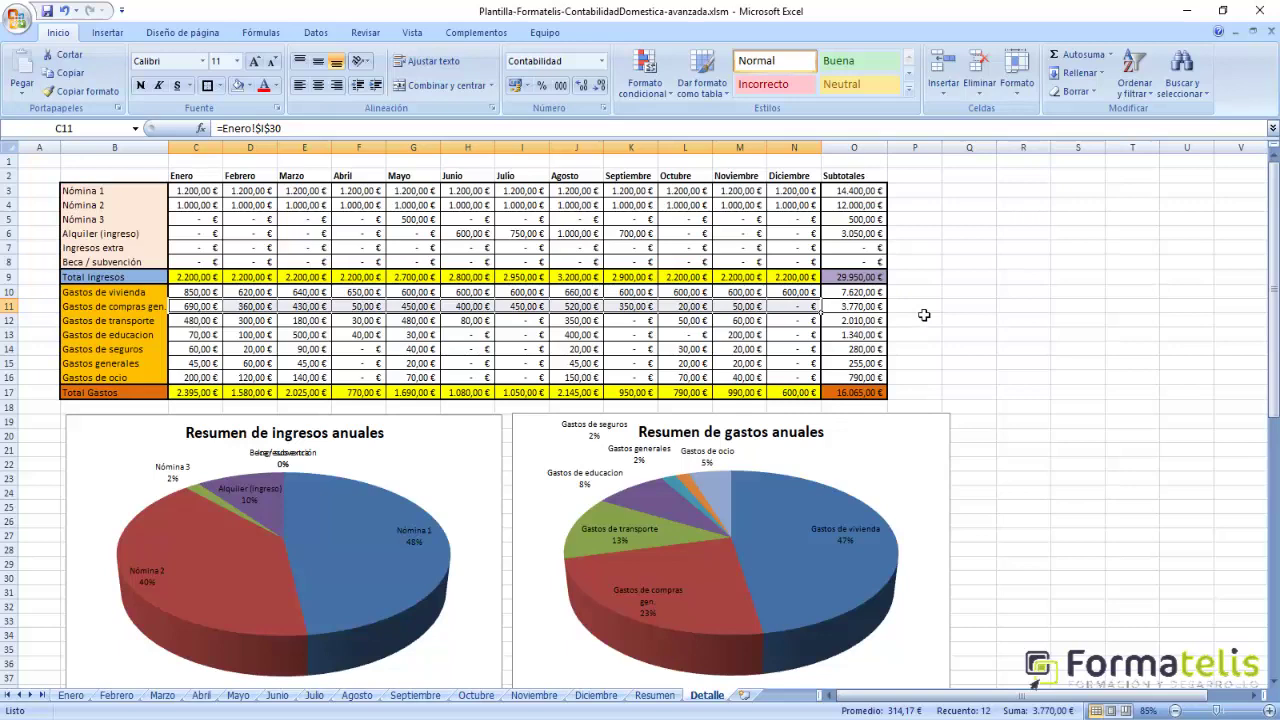
click(925, 310)
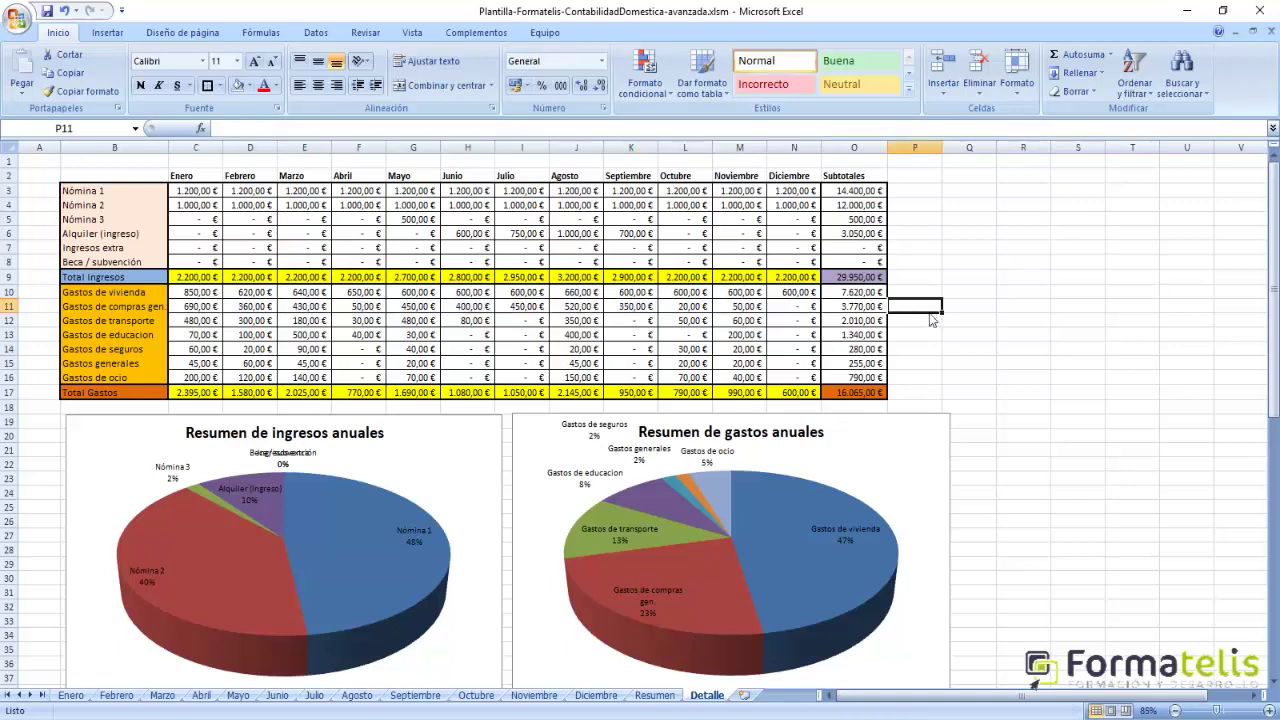
text(=promed)
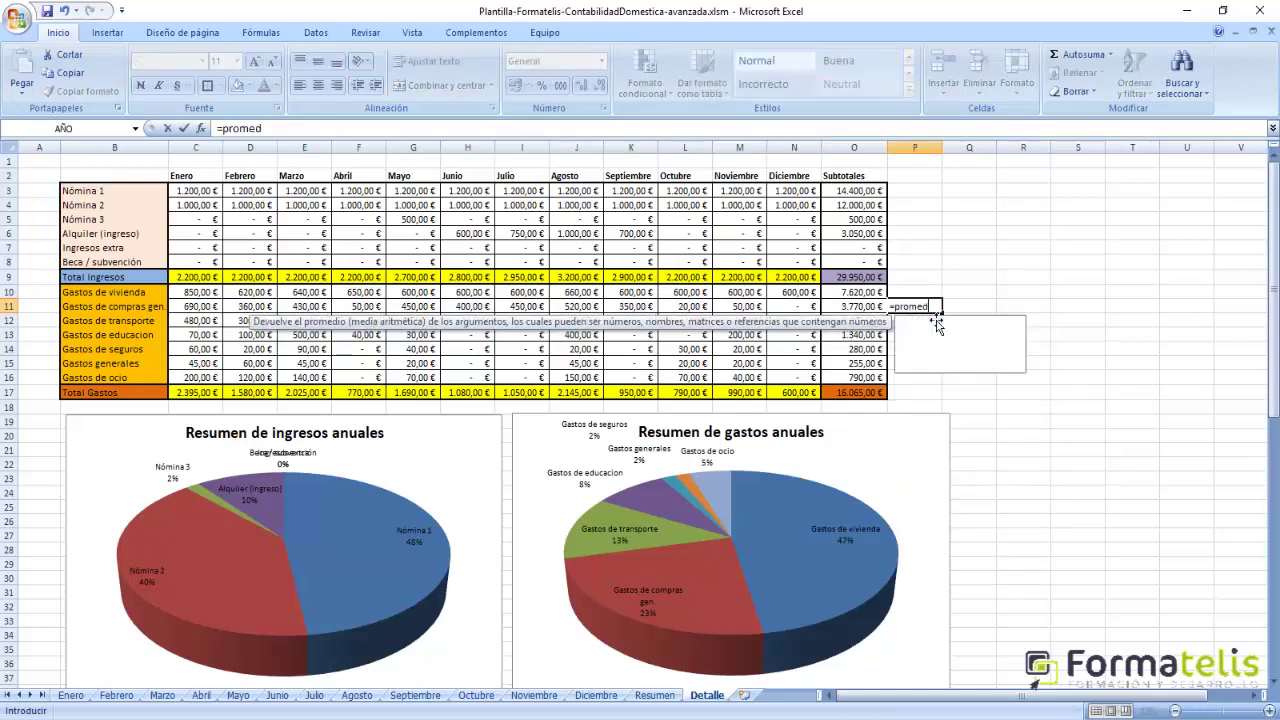
text(io()
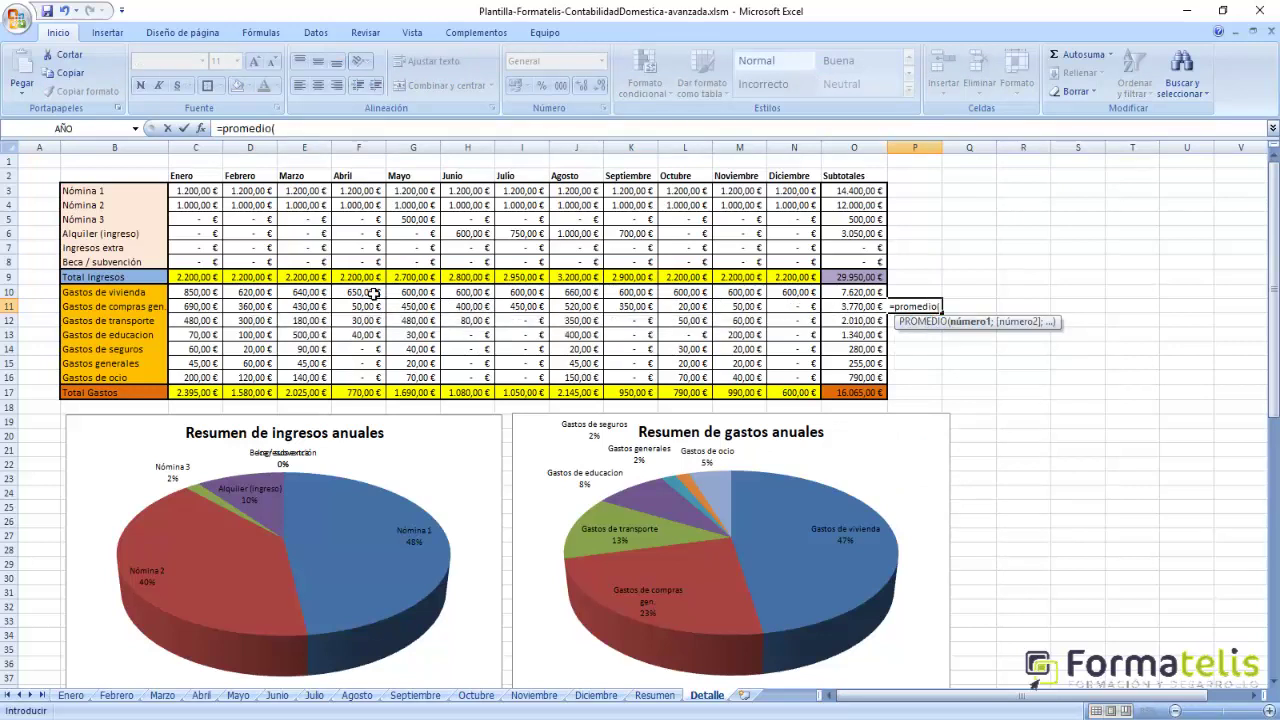
drag(210, 306, 790, 313)
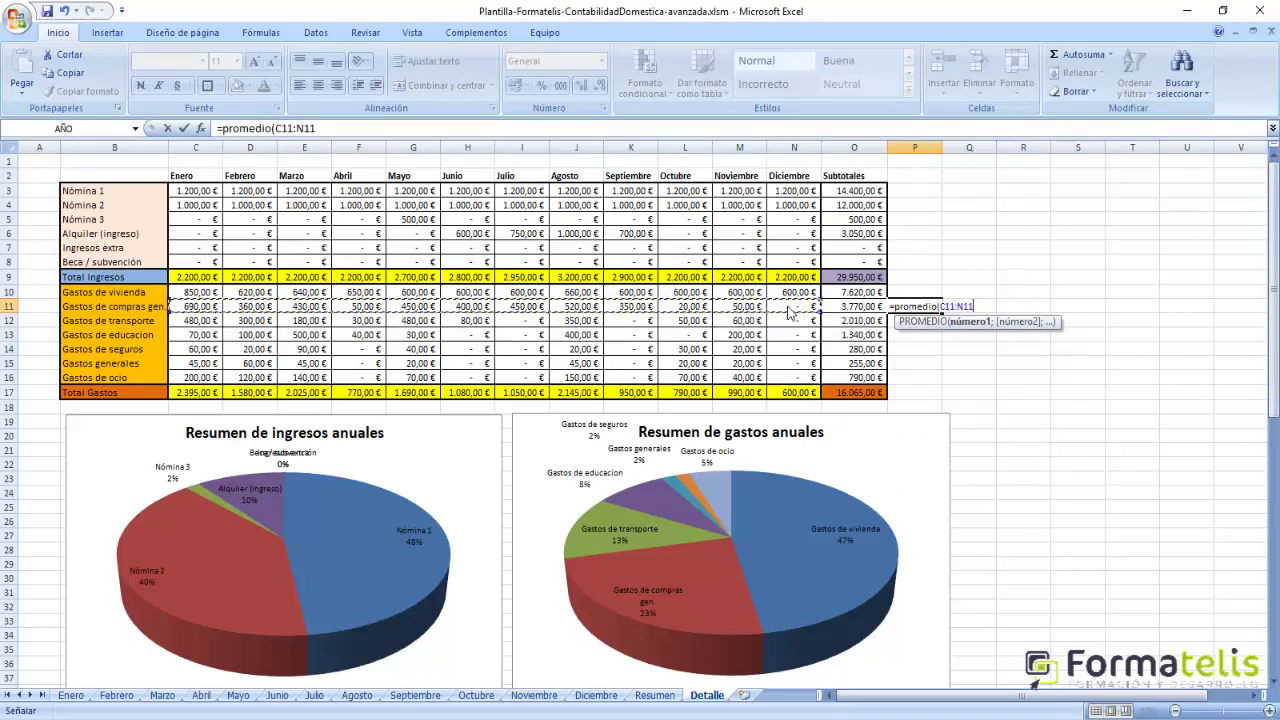
text()ç)
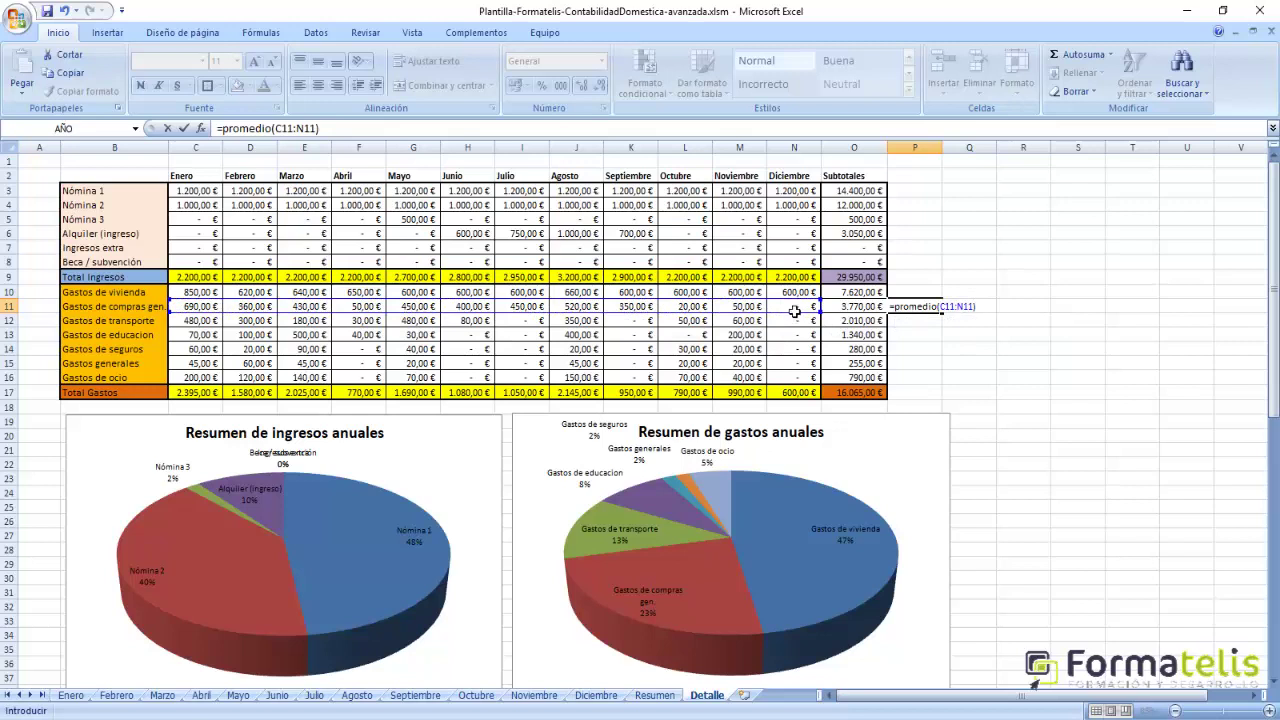
key(Return)
click(917, 307)
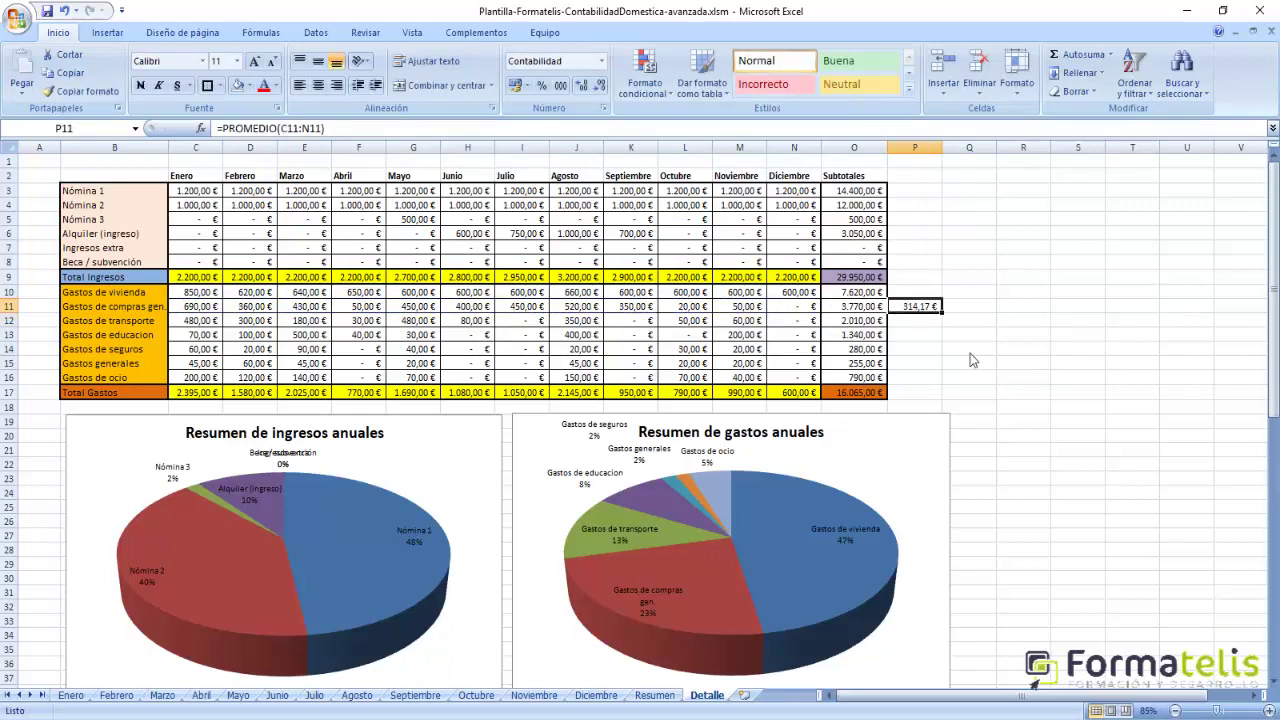
key(Delete)
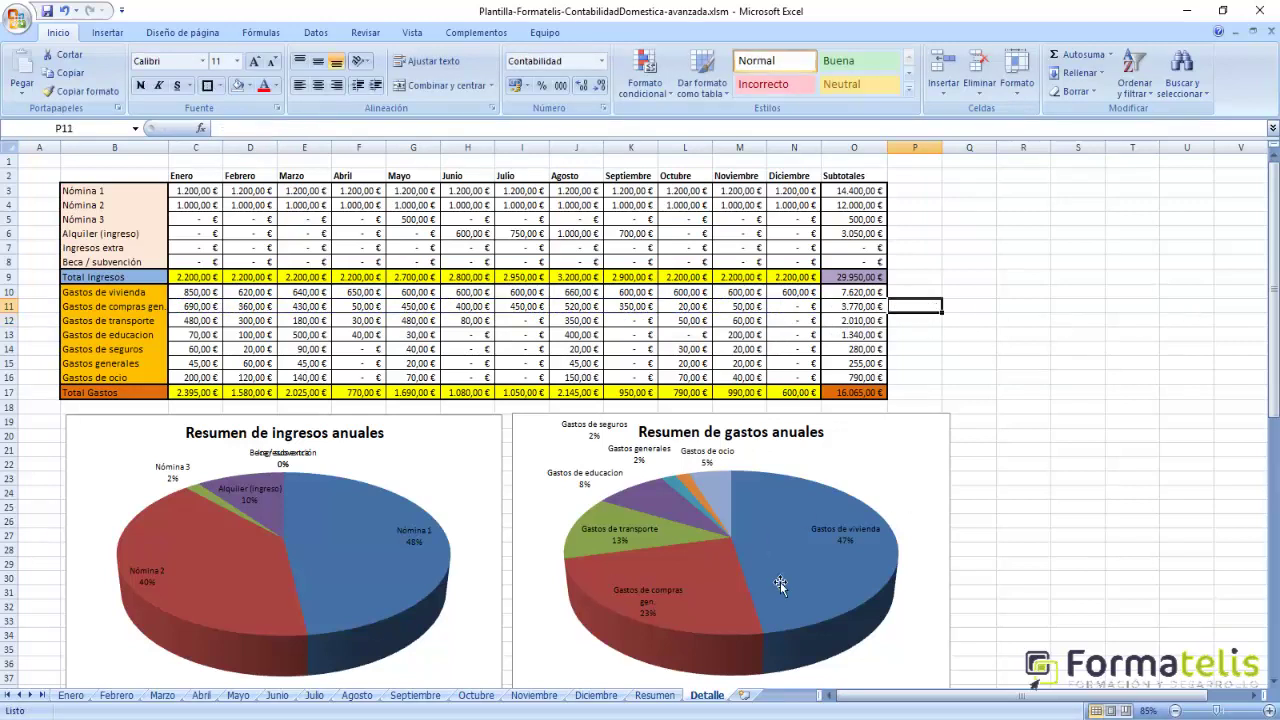
Calculate the Gastos ocio average in D34 of Resumen with =PROMEDIO(Detalle!C16:N16), and select B35 below the labels.
click(648, 695)
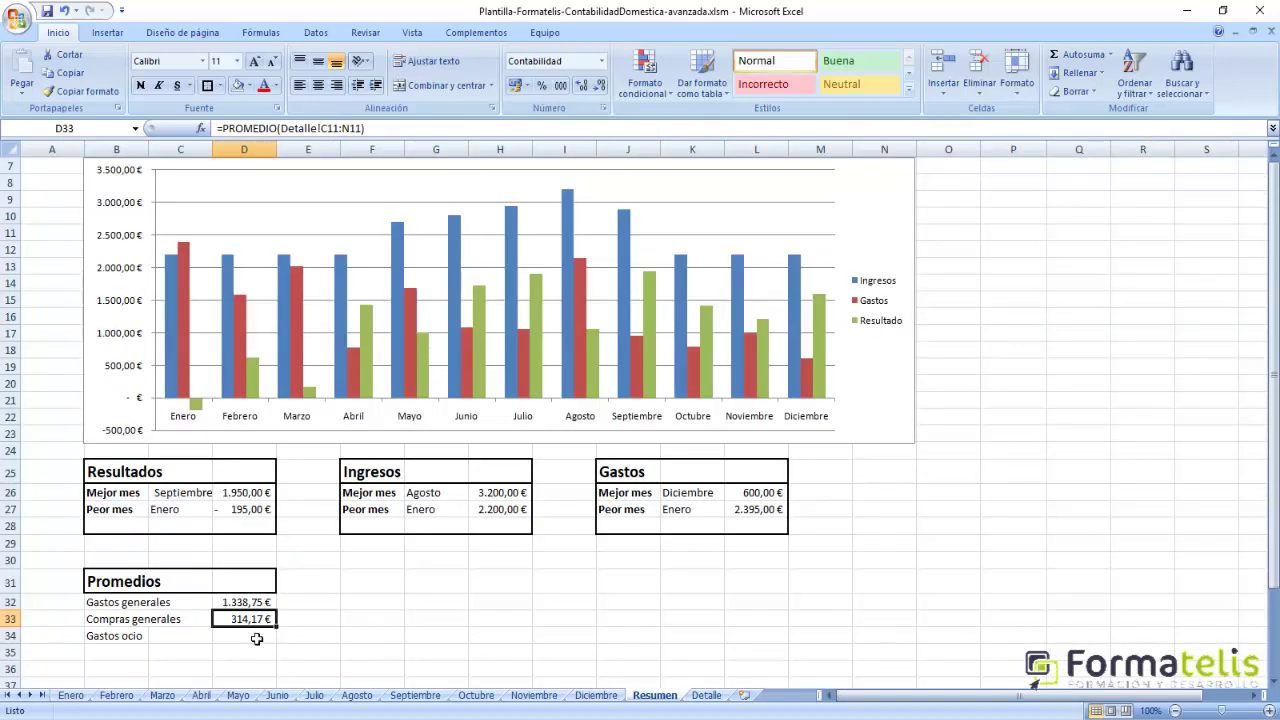
click(254, 636)
text(=promedio()
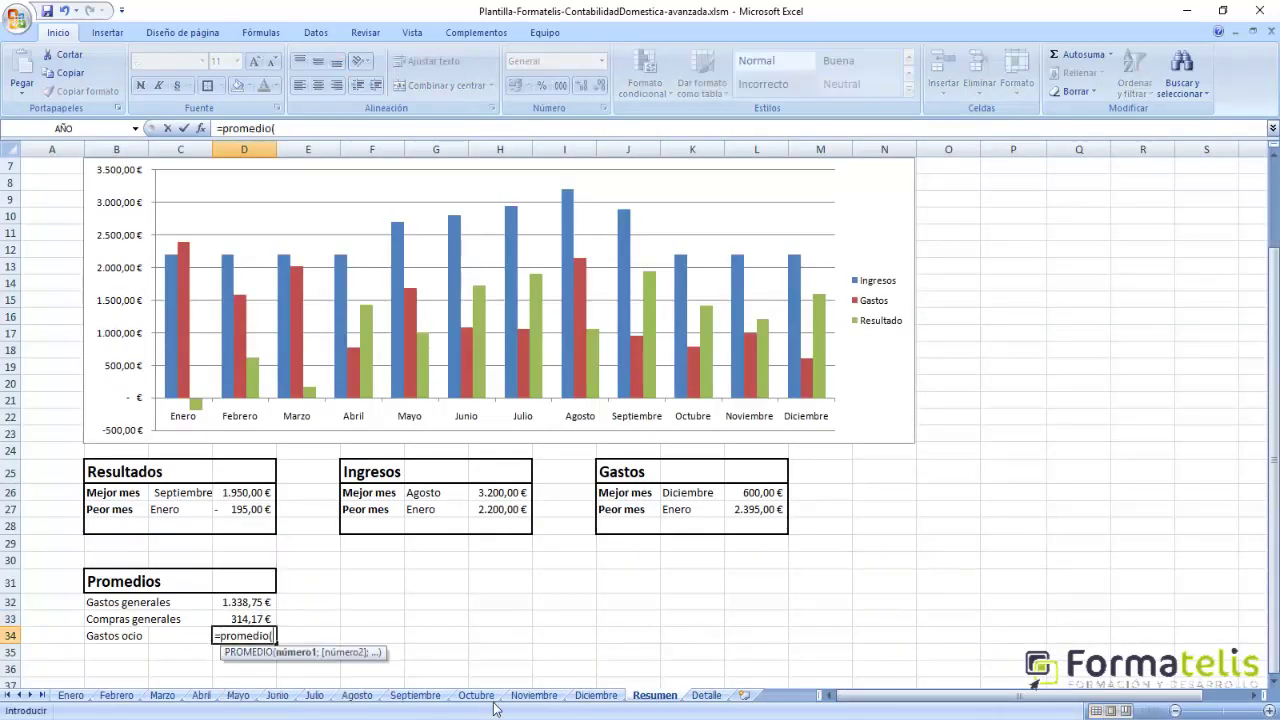
click(704, 695)
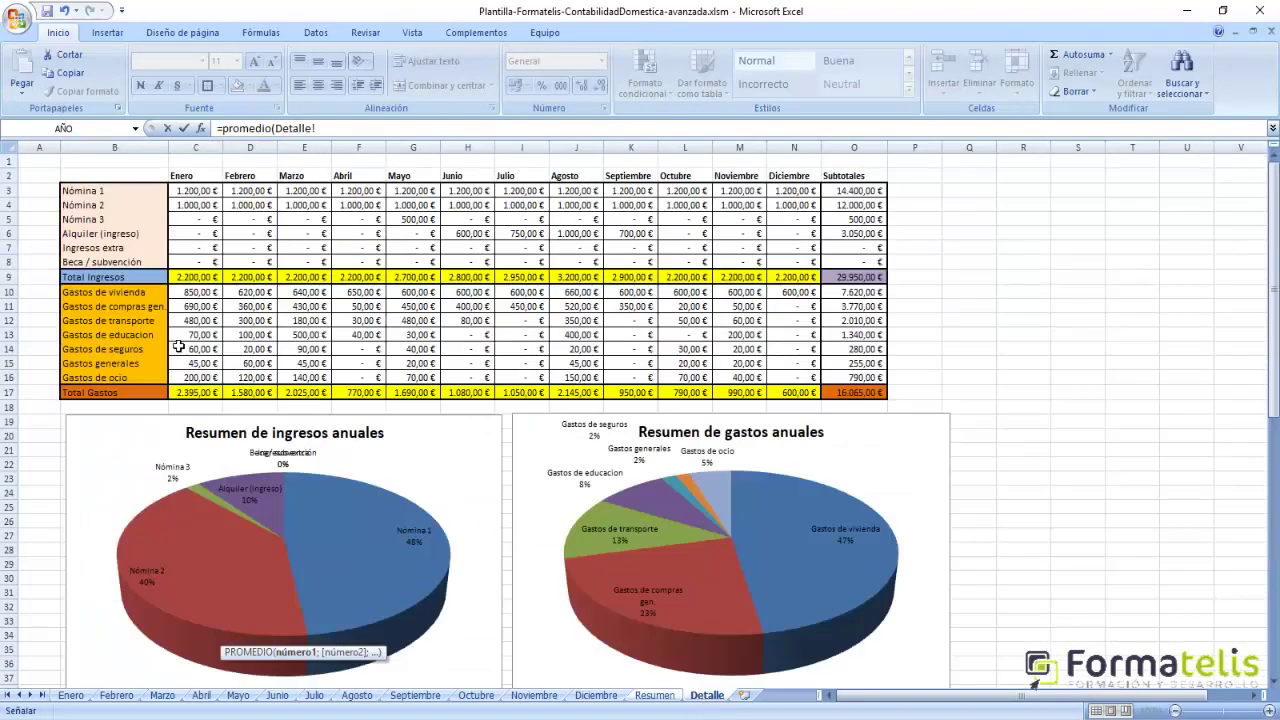
drag(190, 372, 811, 393)
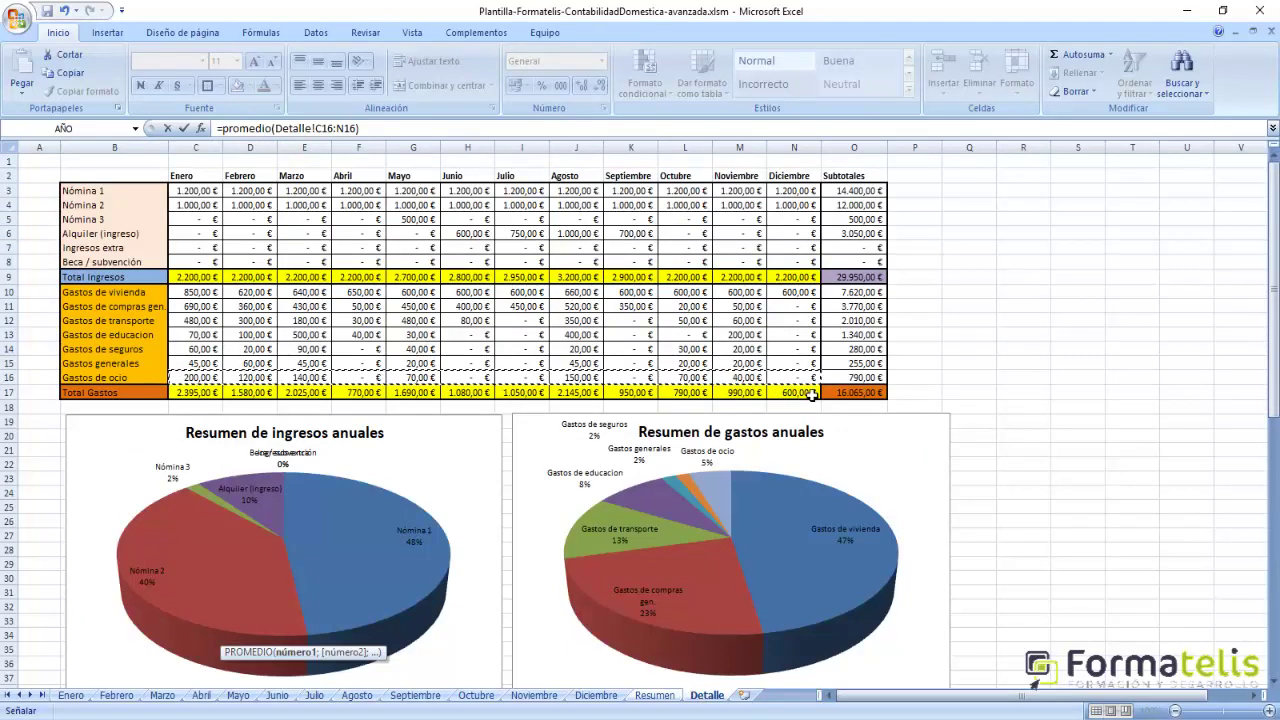
text())
key(Return)
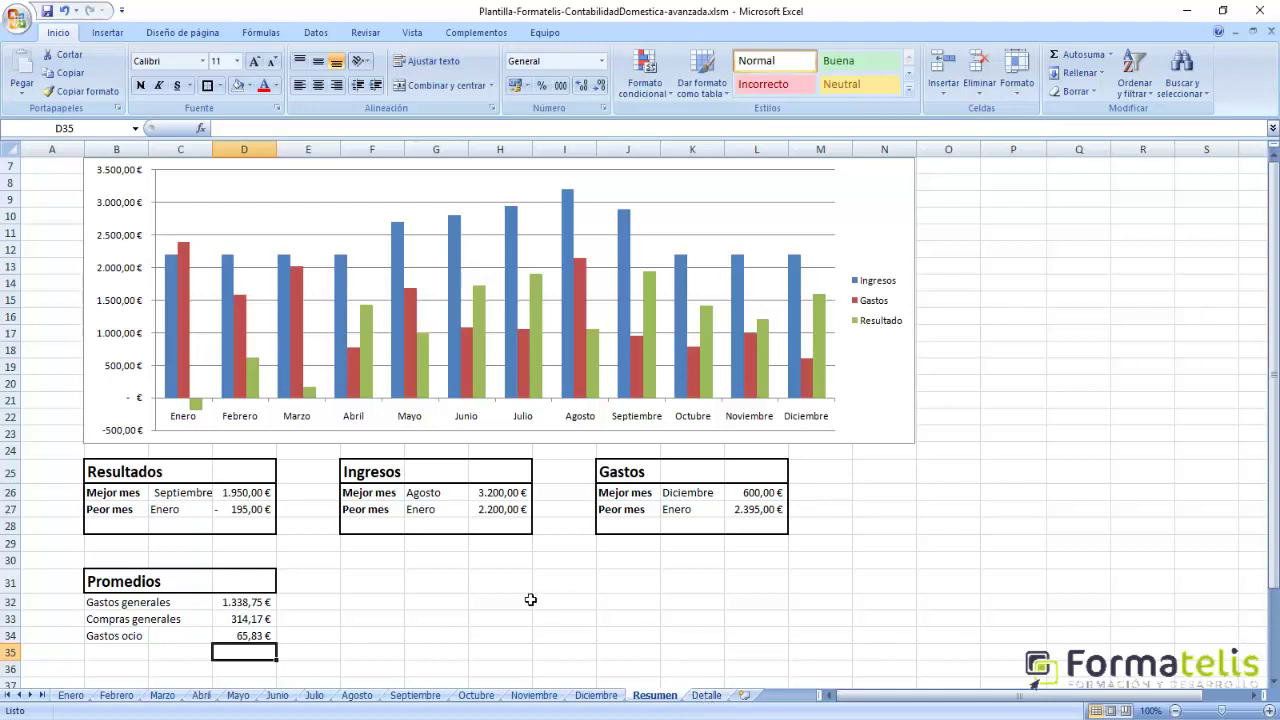
click(103, 659)
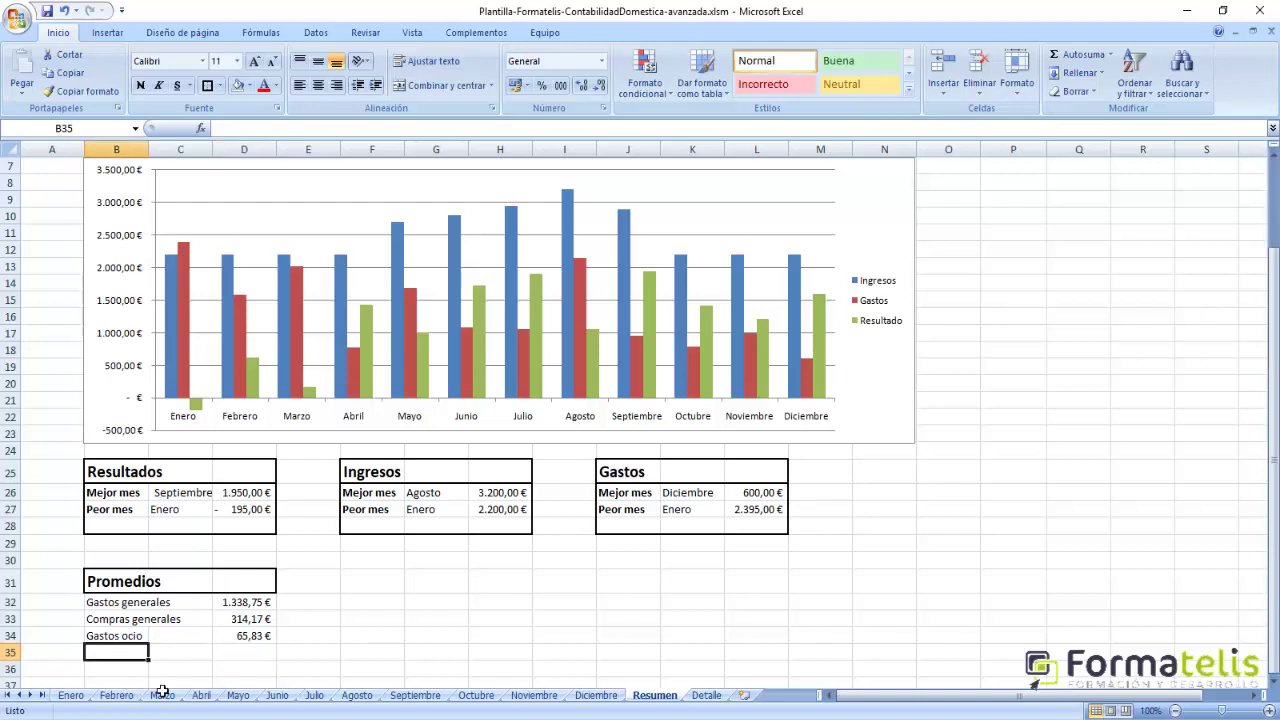
Add the label Ingresos generales in B35, below Gastos ocio in the Promedios block.
text(Ingresos g)
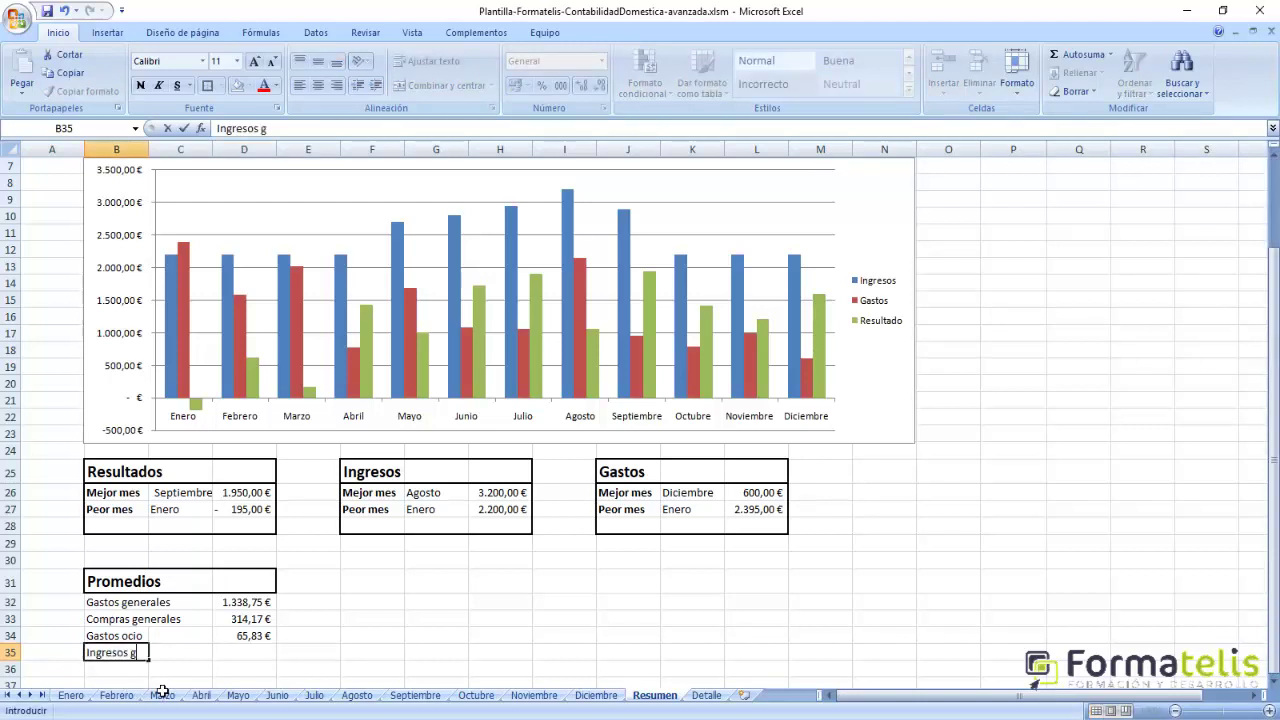
text(enerales)
key(Return)
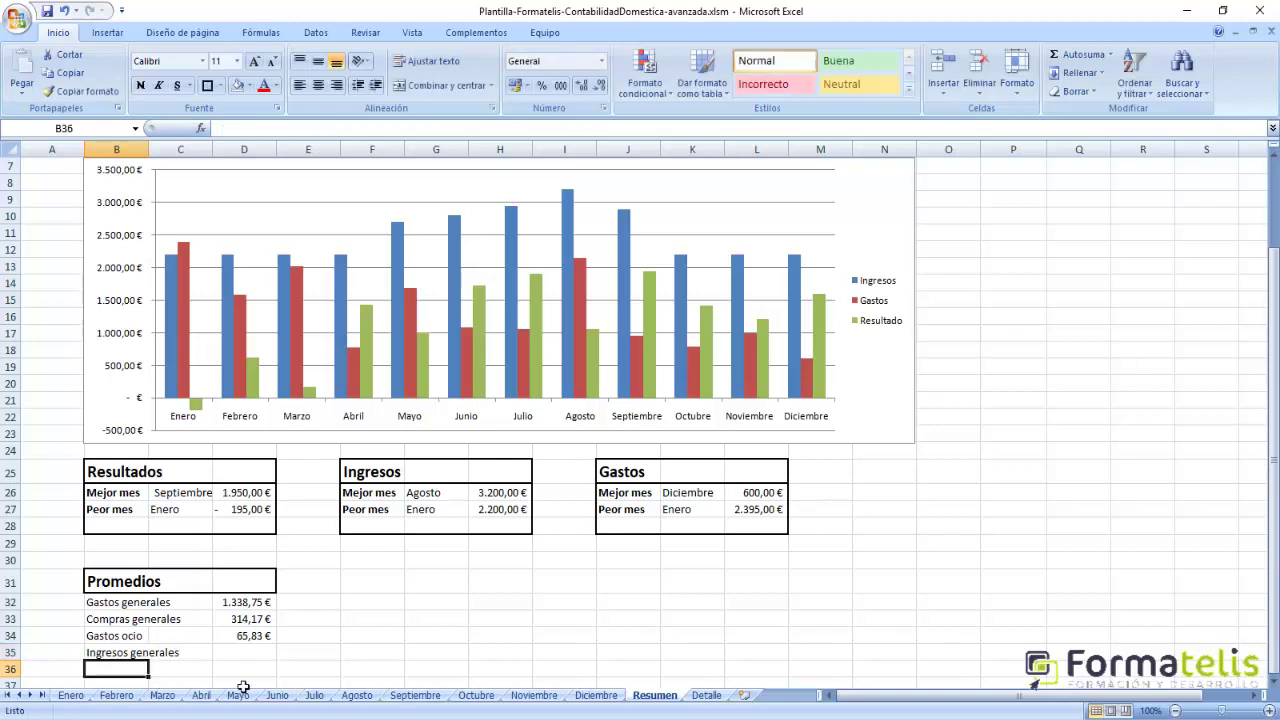
Calculate the Ingresos generales average in D35 from the monthly Ingresos row of Resumen with =PROMEDIO(C3:N3).
click(248, 652)
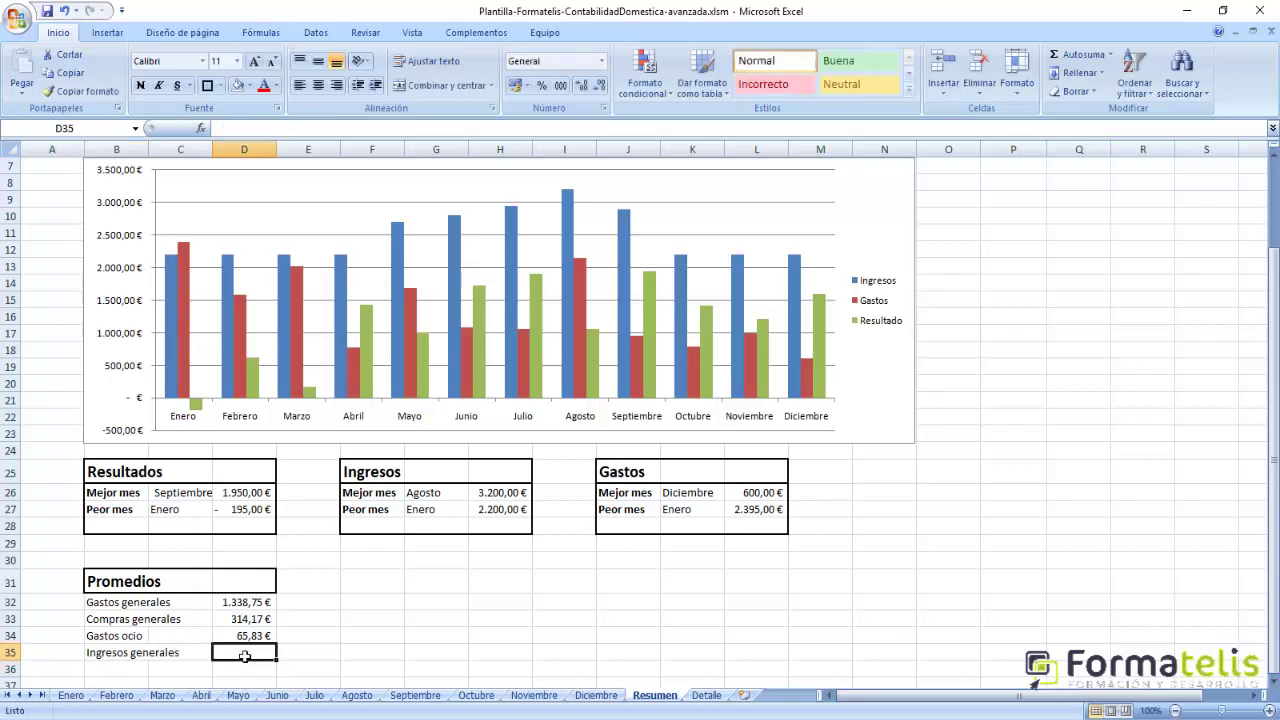
text(=promedio()
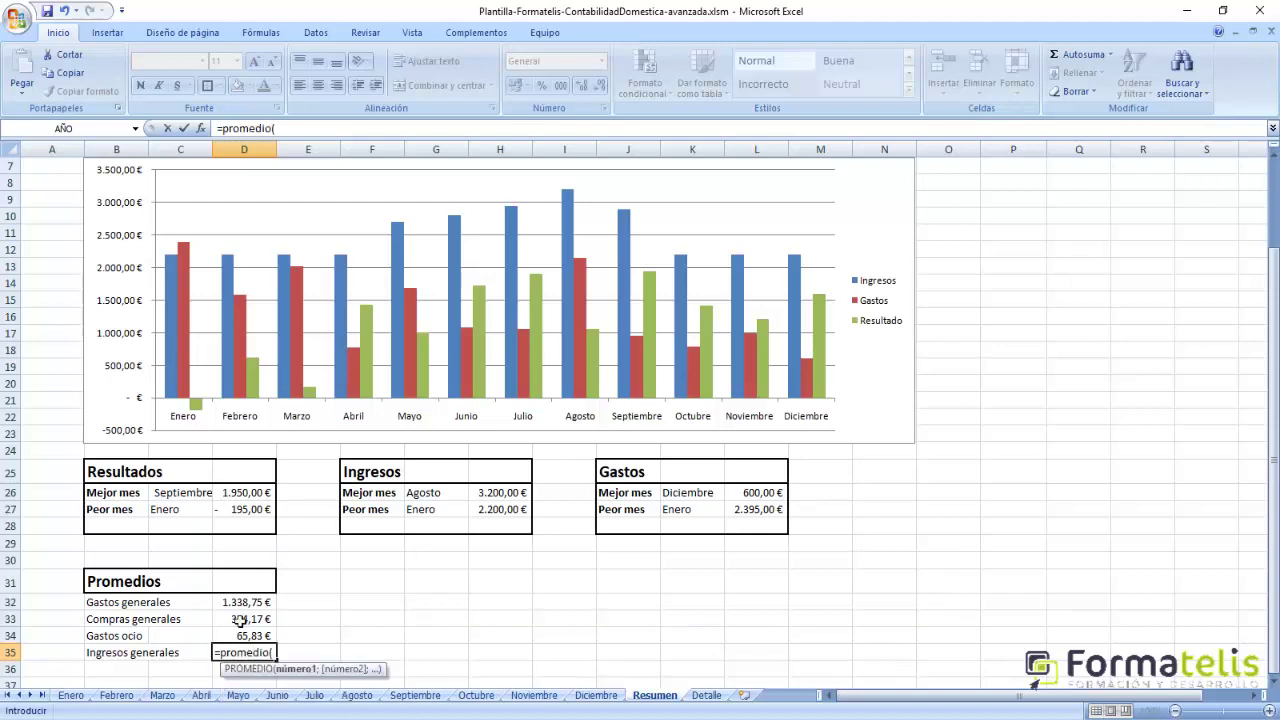
scroll(476, 556, up, 2)
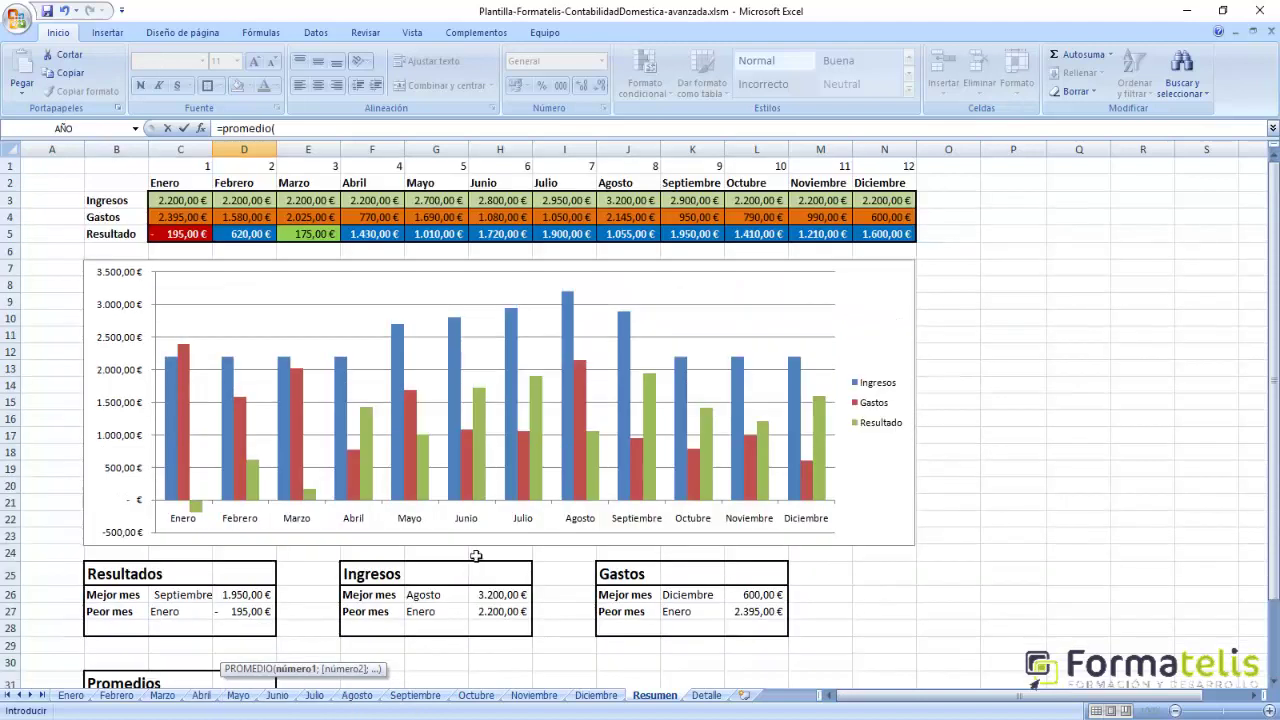
drag(186, 210, 876, 203)
text())
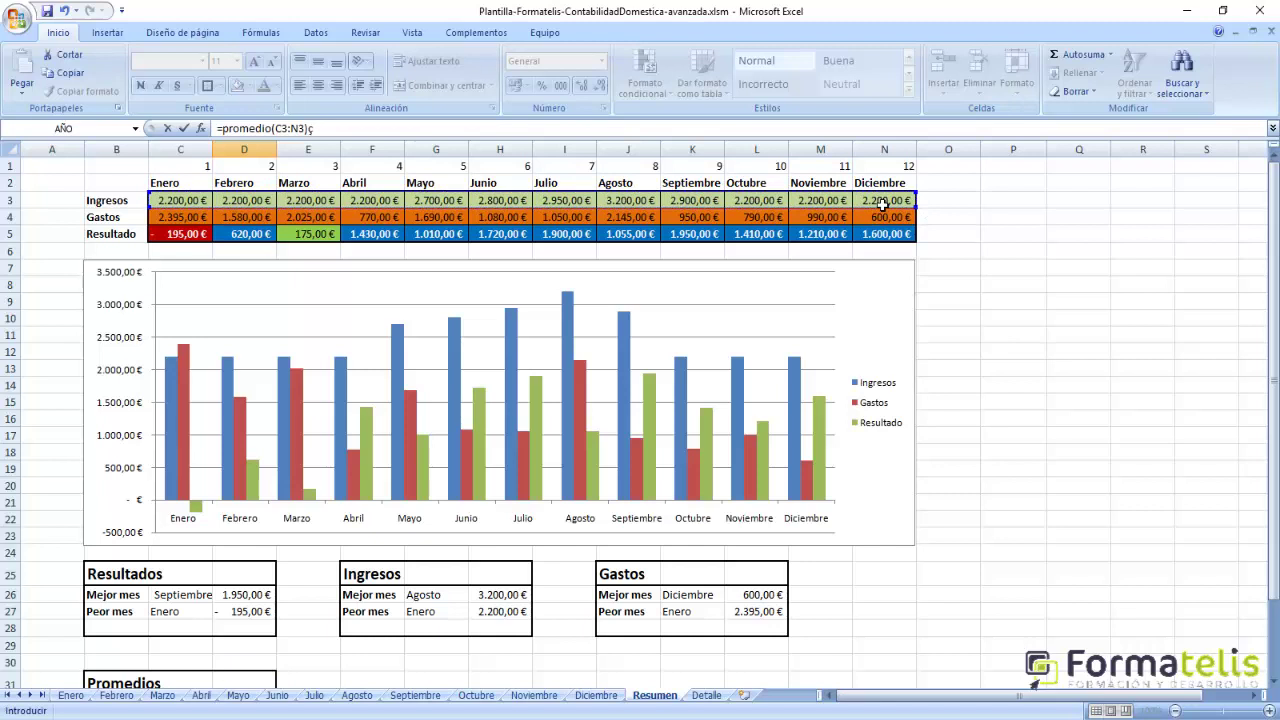
key(Return)
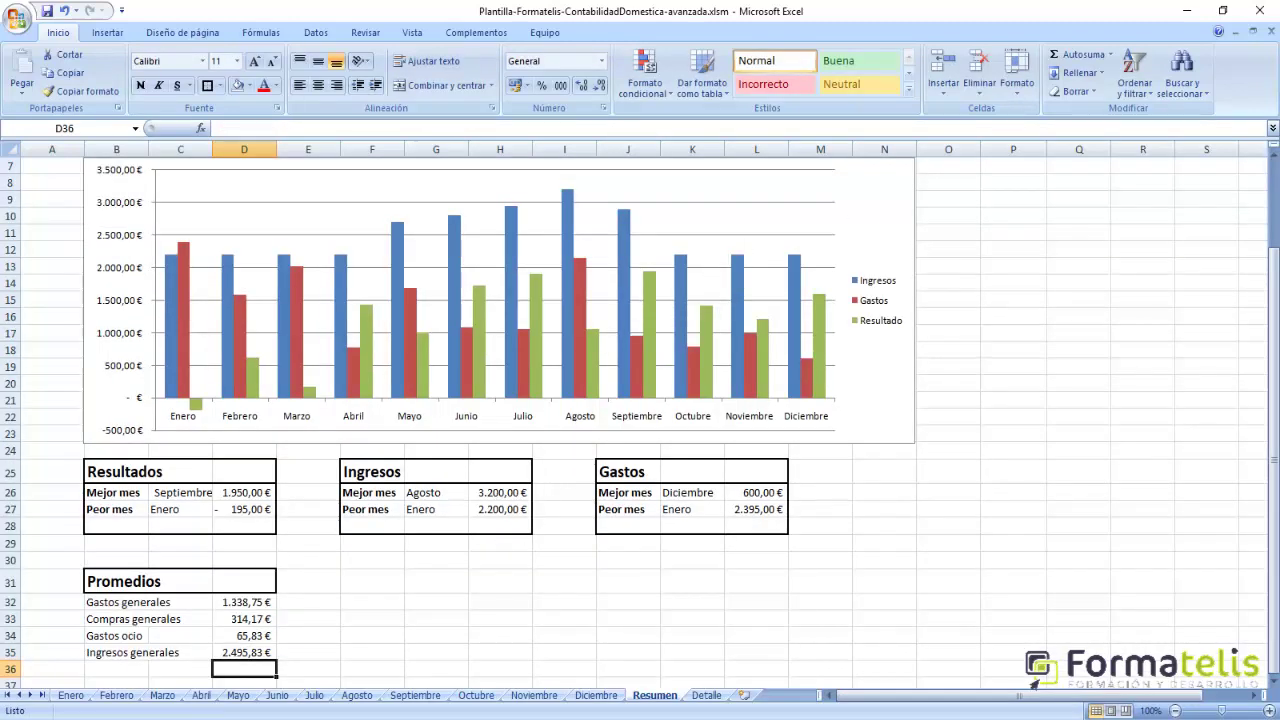
click(250, 654)
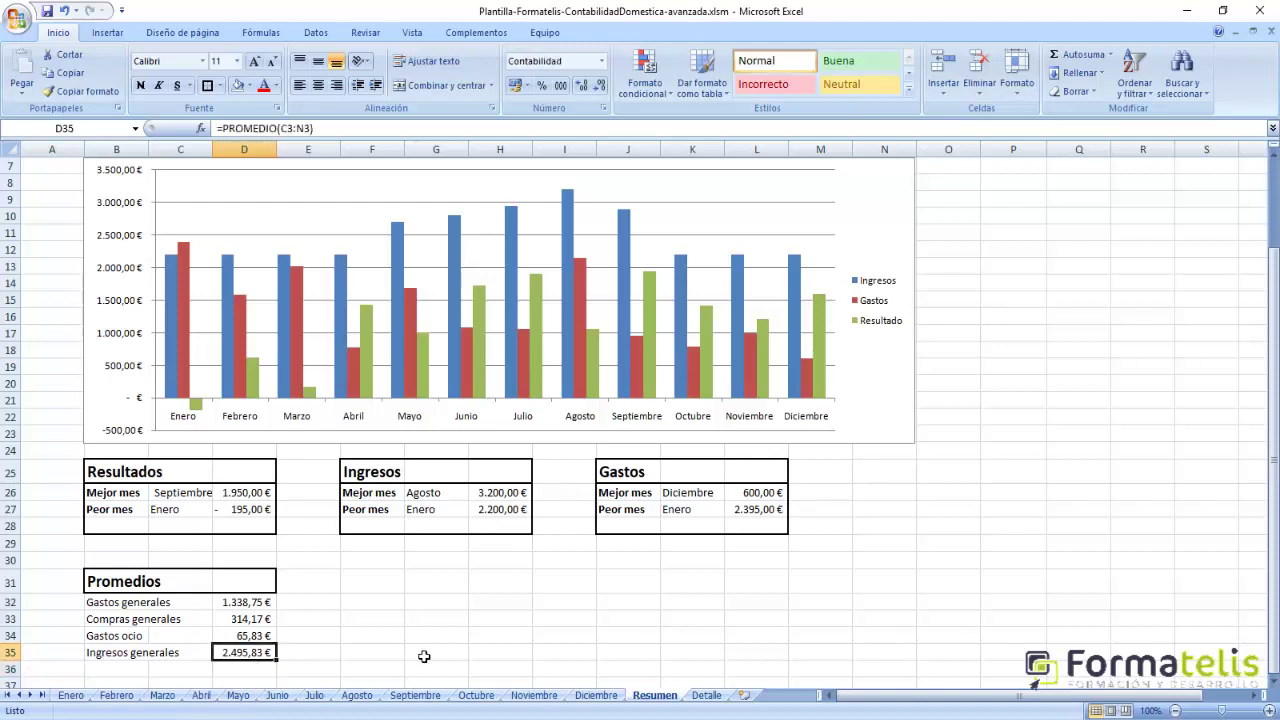
Outline the Promedios labels and averages in B32:D35 with an outside border.
scroll(424, 656, up, 2)
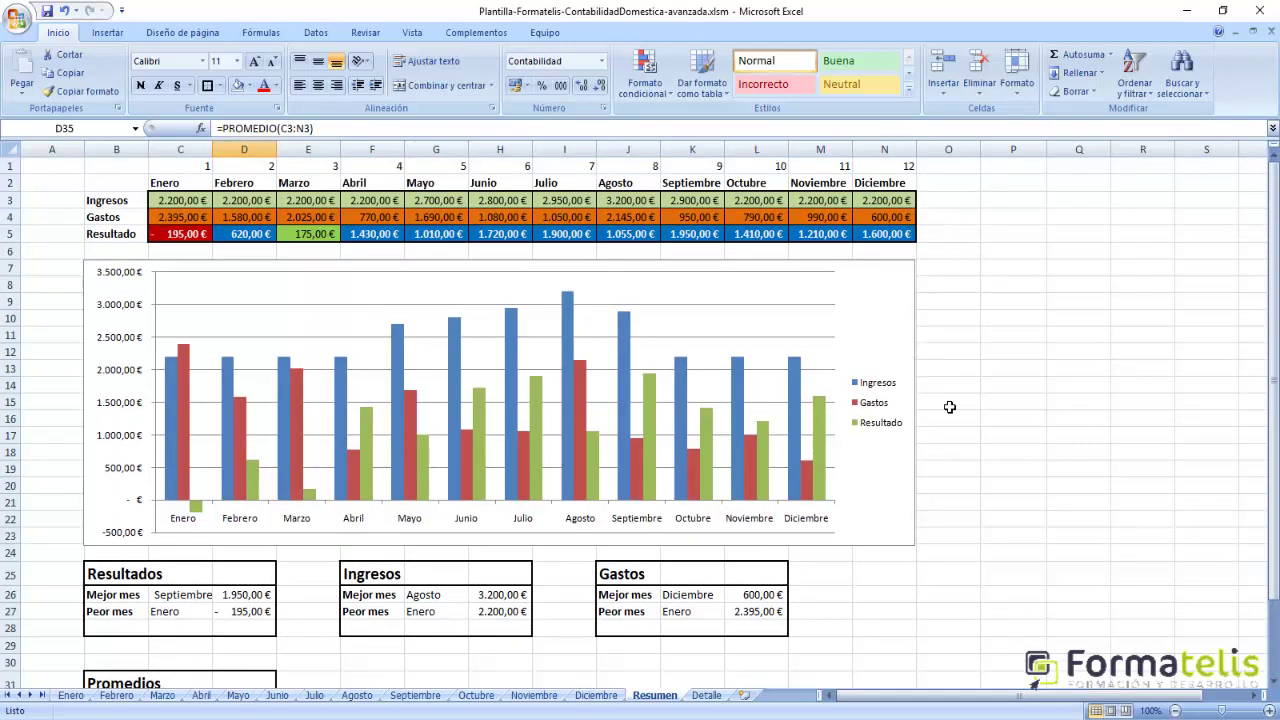
scroll(948, 406, down, 1)
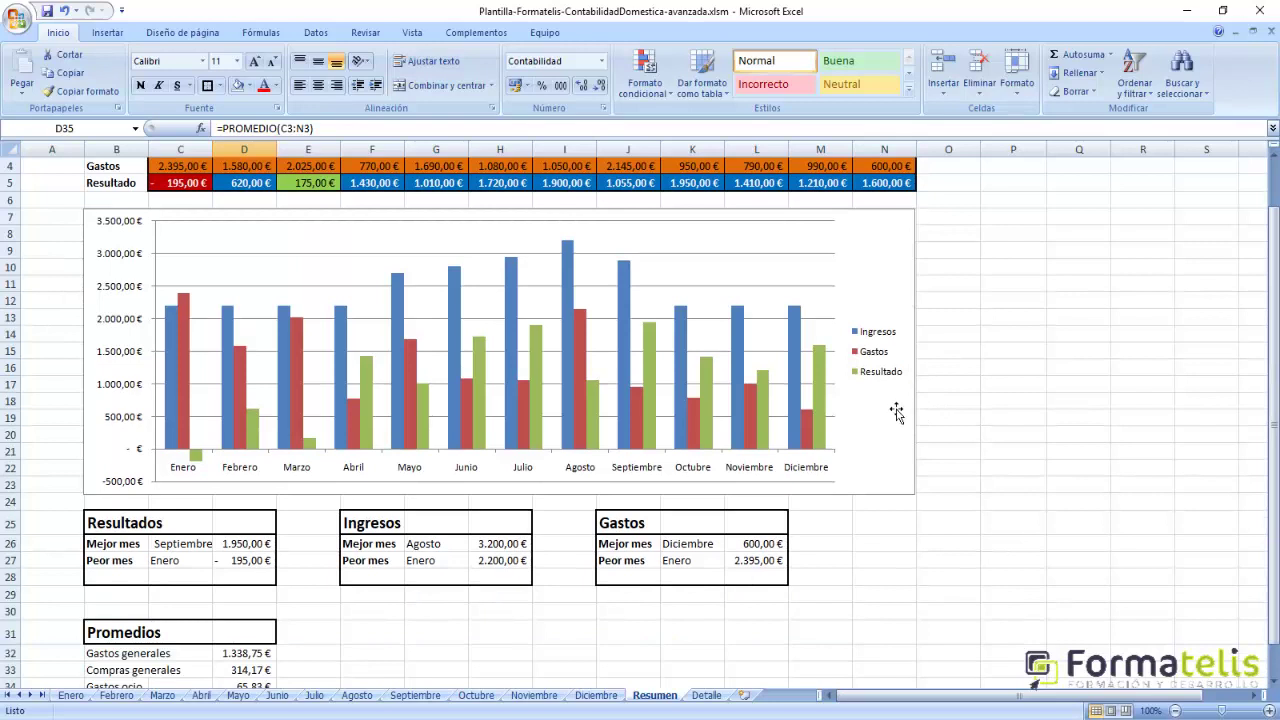
scroll(896, 412, down, 1)
drag(110, 604, 250, 655)
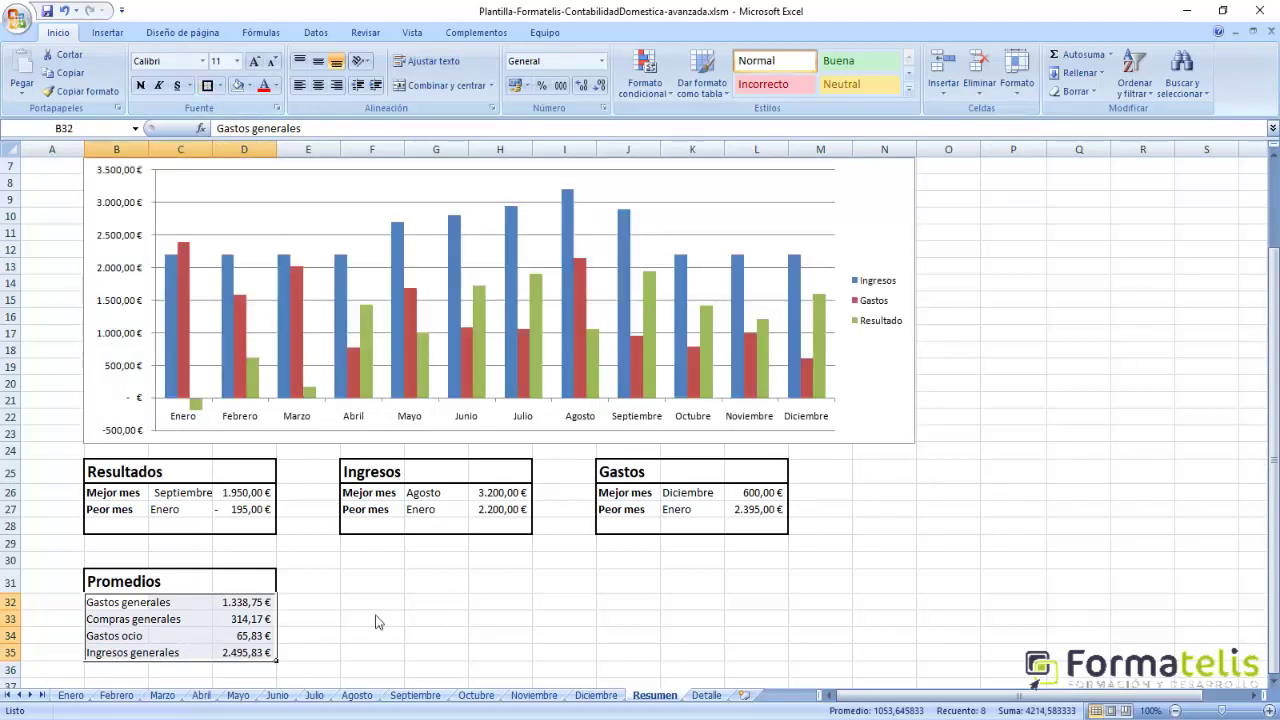
Review the monthly totals and pie charts on the Detalle sheet, and select F31 beside the Promedios heading on Resumen.
click(707, 695)
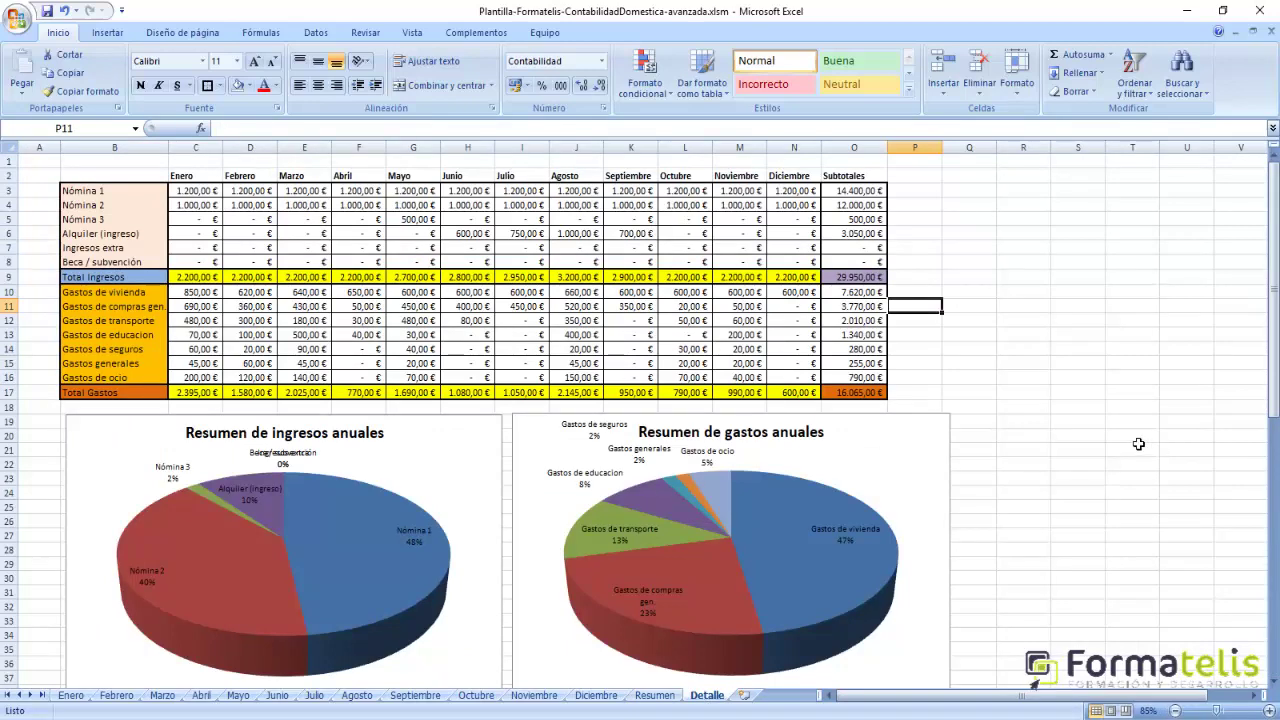
key(ctrl+Page_Up)
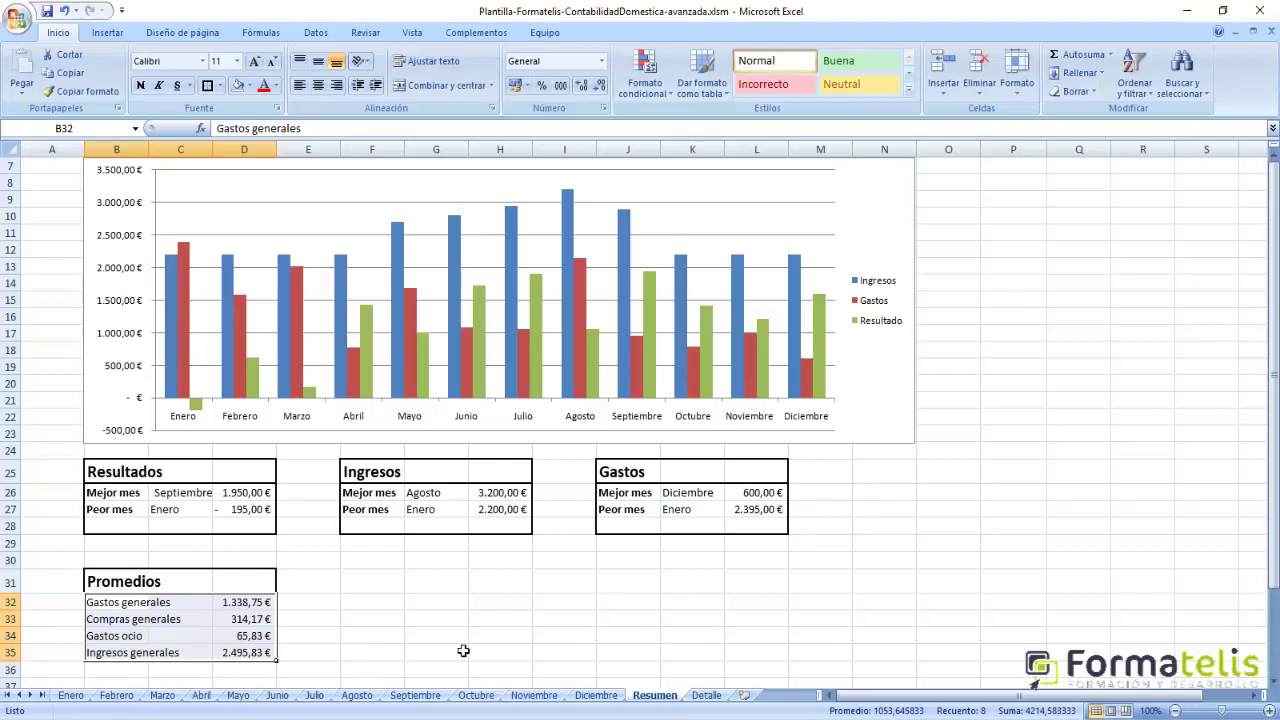
click(370, 600)
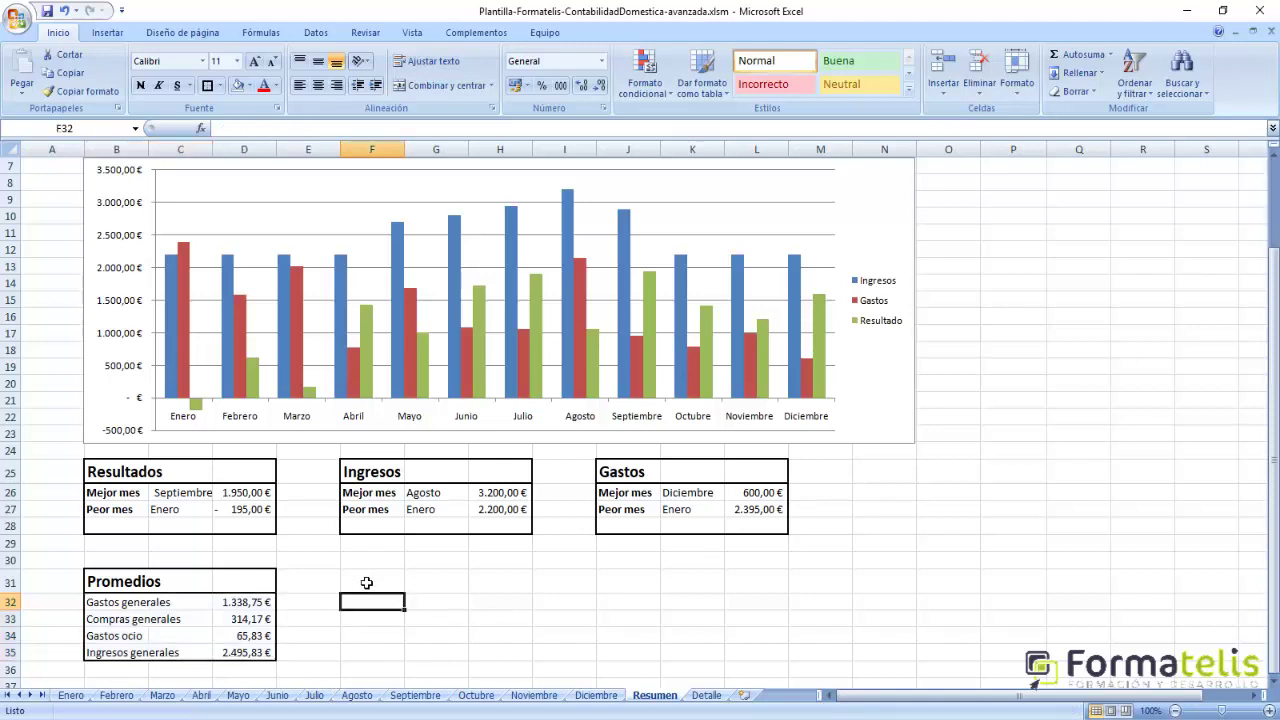
click(366, 585)
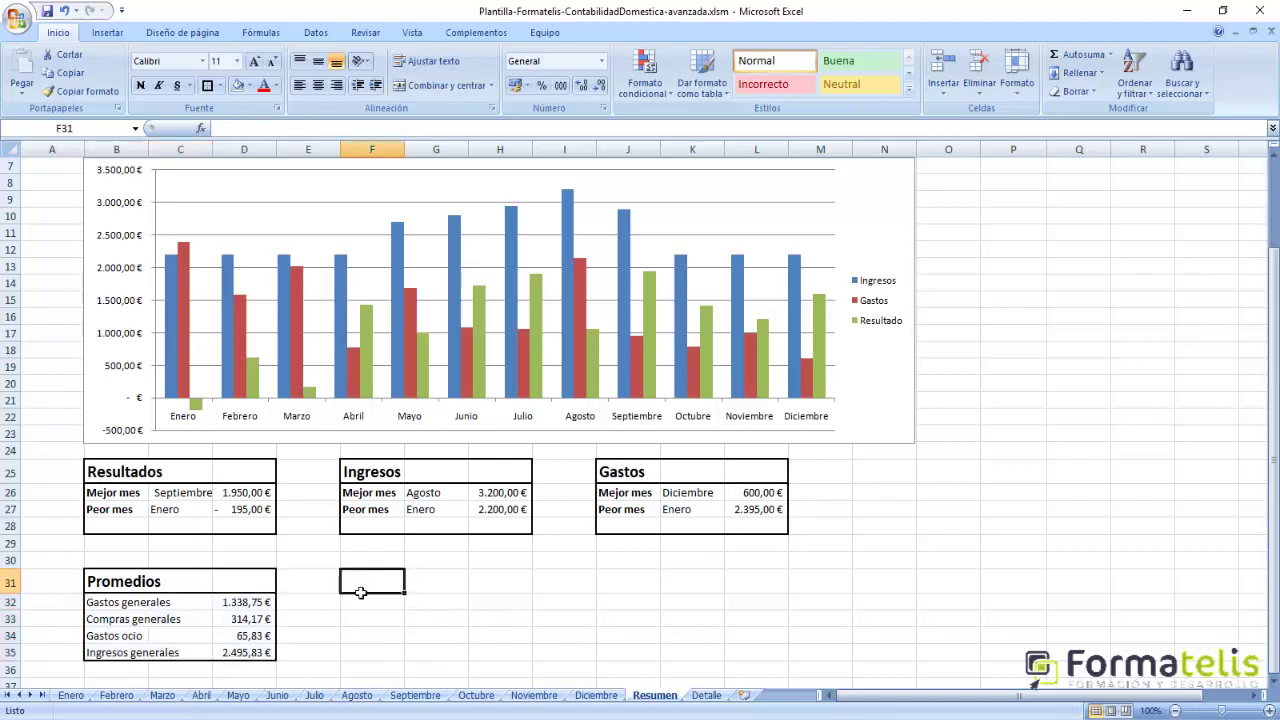